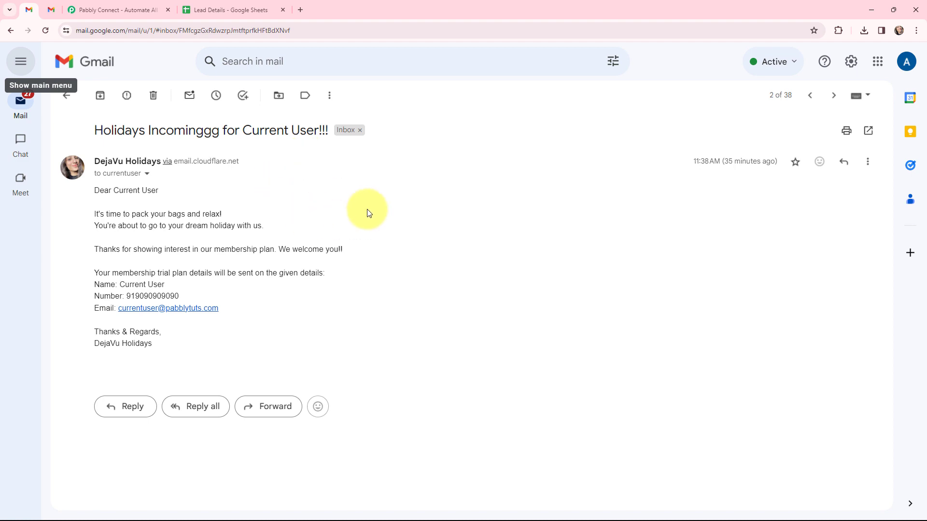
# Compare the two DejaVu Holidays emails, the holiday welcome message and the better-deals message
pyautogui.click(51, 9)
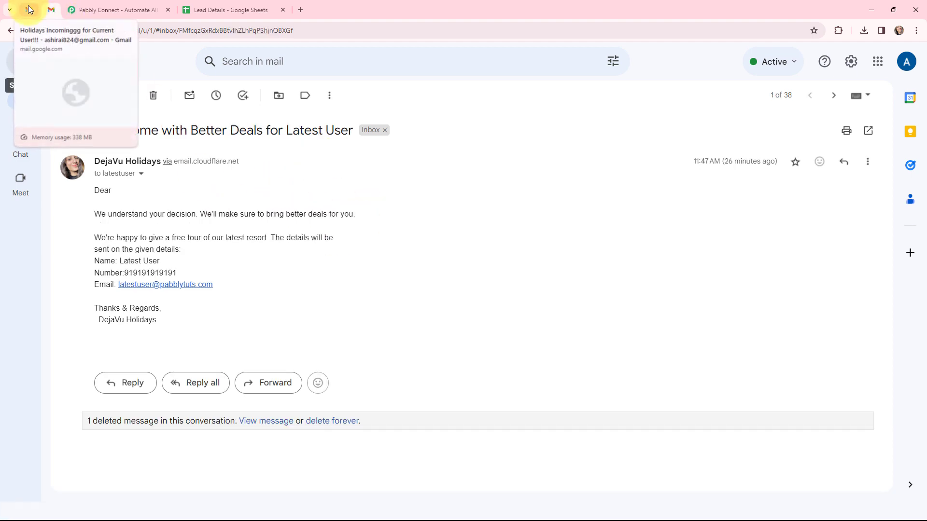
pyautogui.click(28, 4)
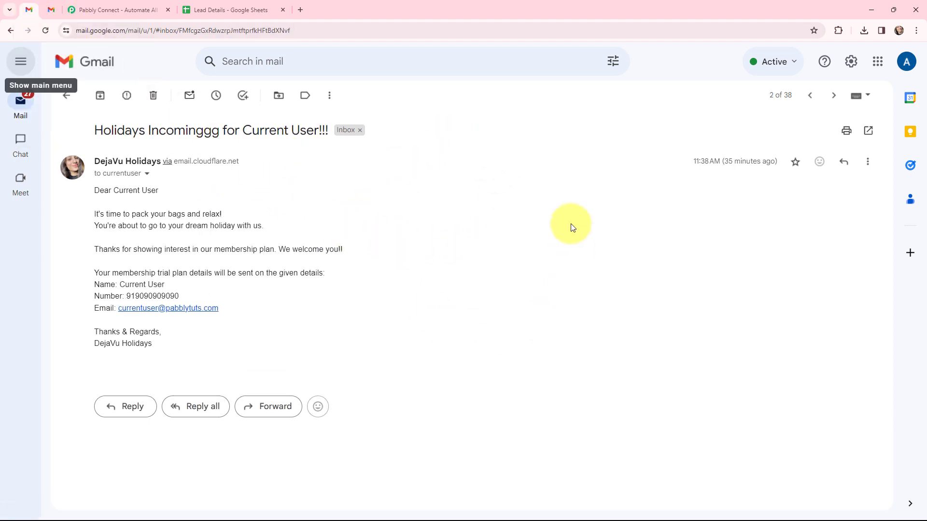
pyautogui.click(51, 11)
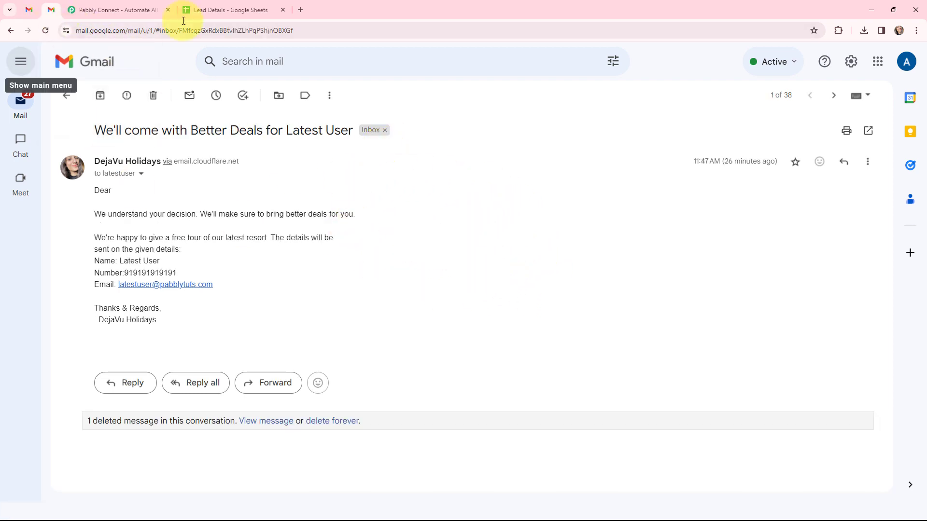
# Switch to the Pabbly Connect website, sign in and access the Pabbly Connect dashboard
pyautogui.click(128, 9)
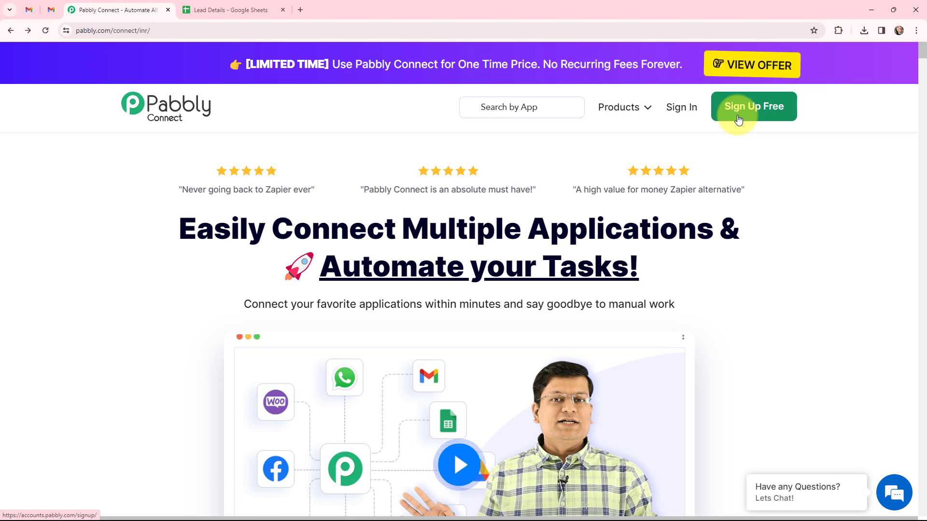
pyautogui.click(682, 112)
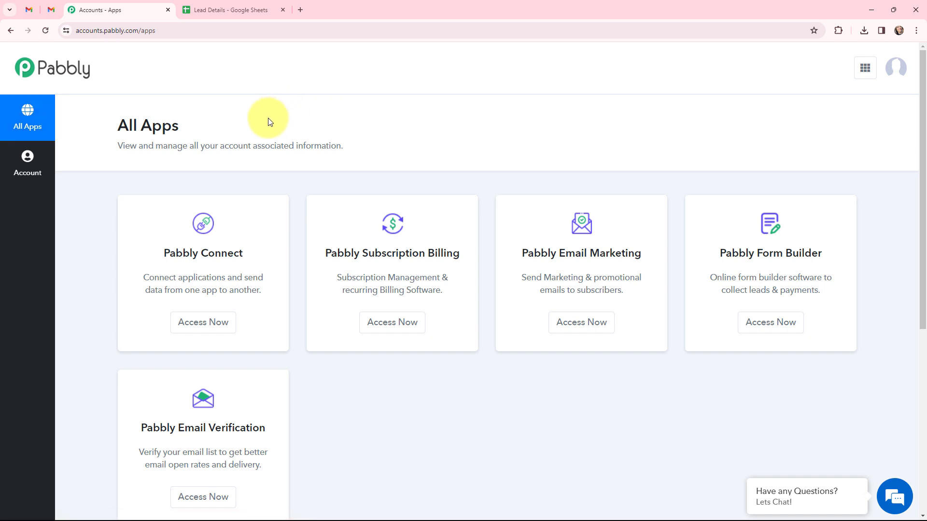
pyautogui.click(197, 326)
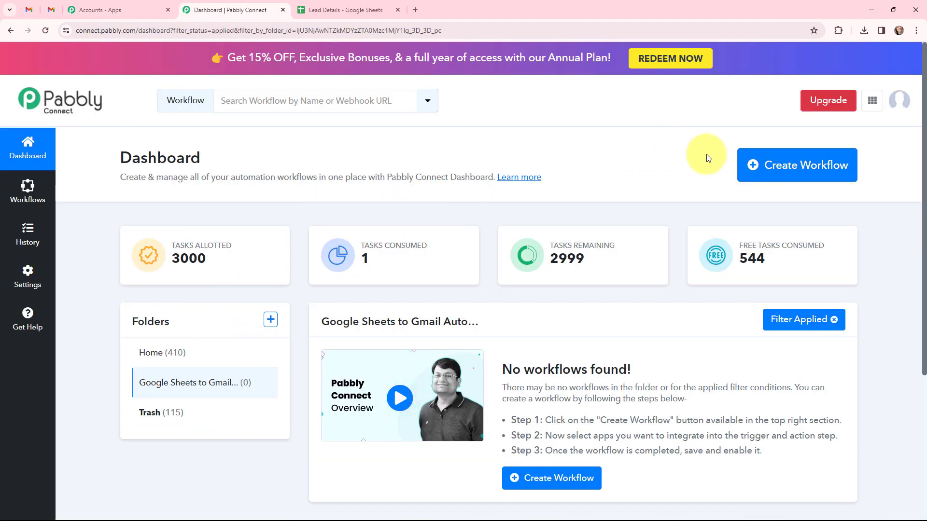
# Create a workflow named "Send Conditional Emails from Google Sheets" in the Google Sheets to Gmail Automation folder
pyautogui.click(756, 168)
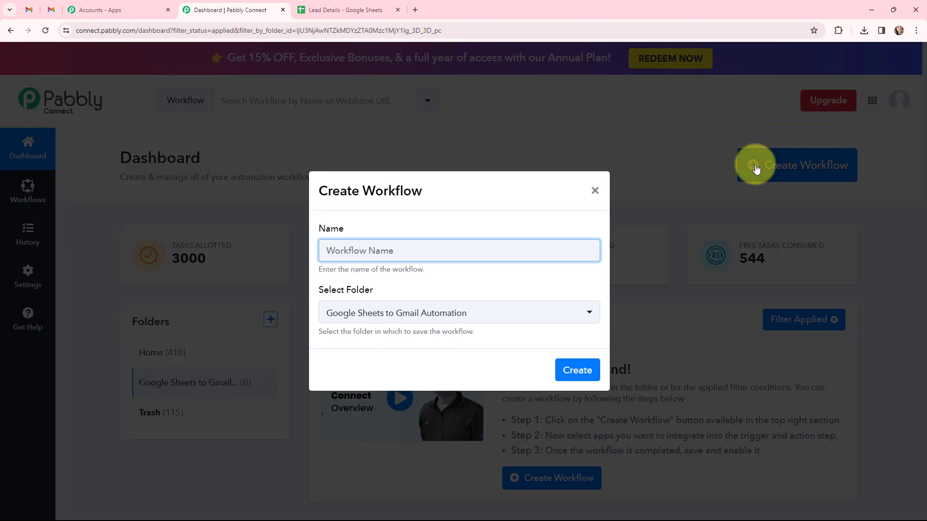
pyautogui.write('Send Conditional Emails from Google Sheets')
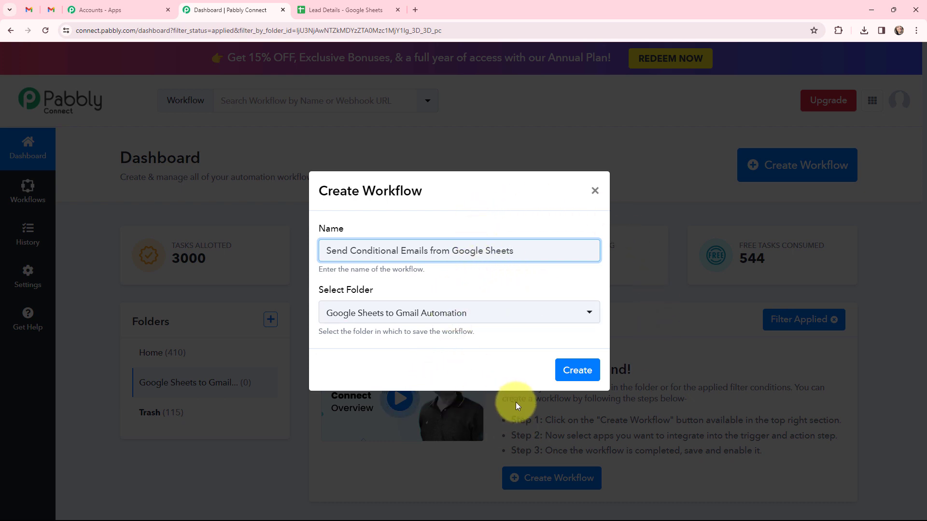
pyautogui.click(579, 370)
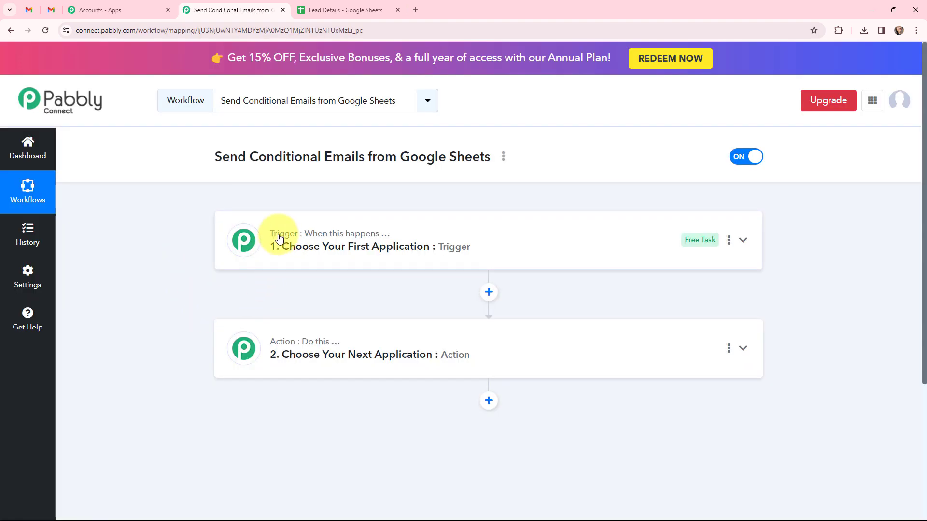
# Set the workflow's trigger app to Google Sheets with the trigger event New or Updated Spreadsheet Row
pyautogui.moveTo(282, 237)
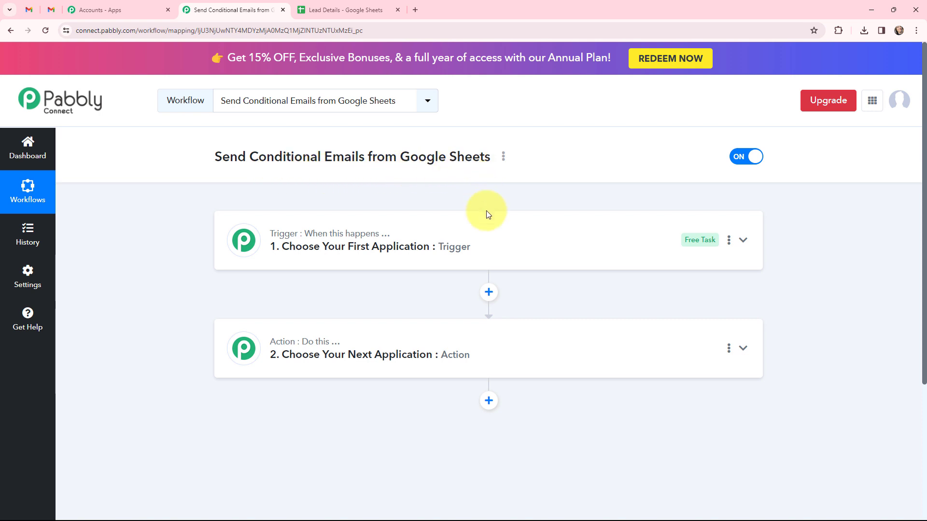
pyautogui.click(238, 238)
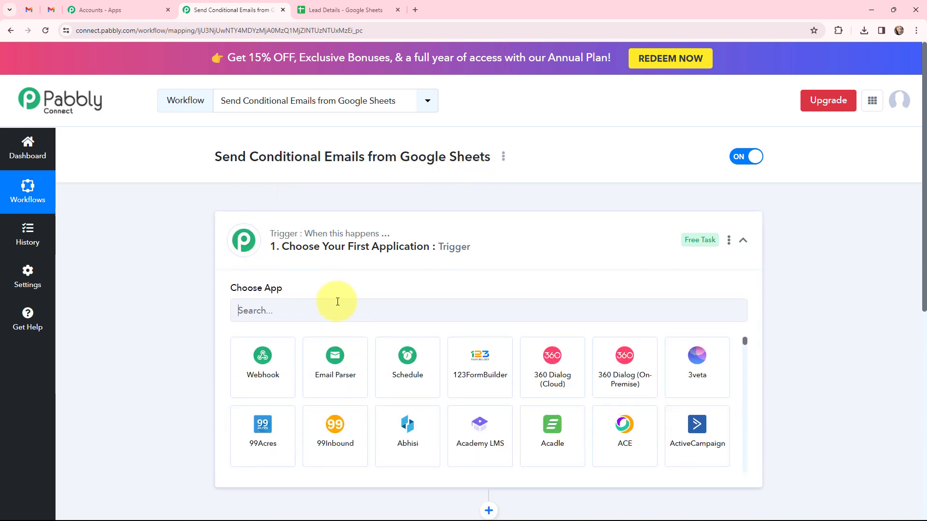
pyautogui.click(337, 301)
pyautogui.write('g')
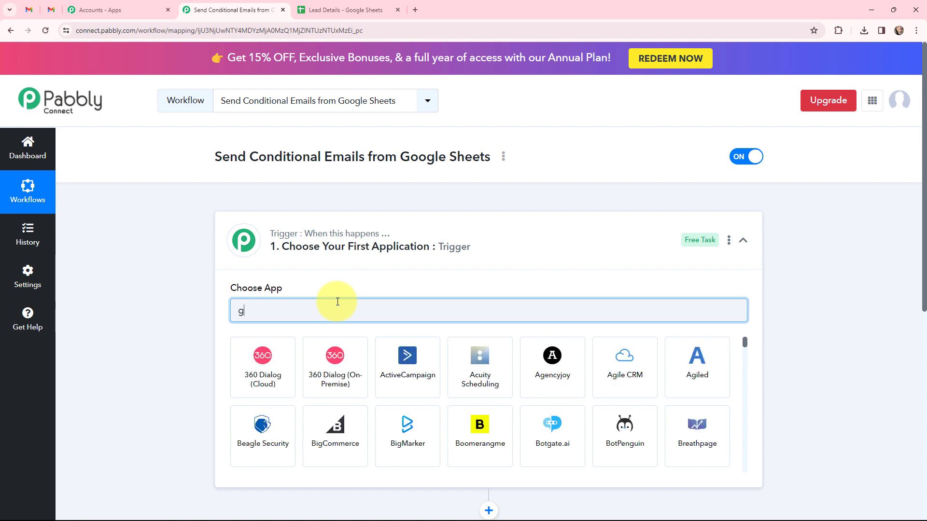
pyautogui.write('oogle s')
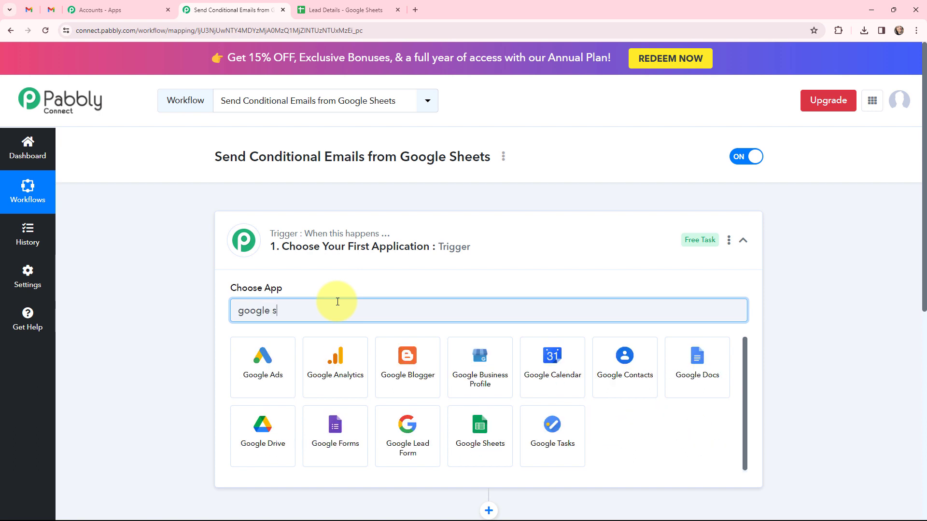
pyautogui.write('hee')
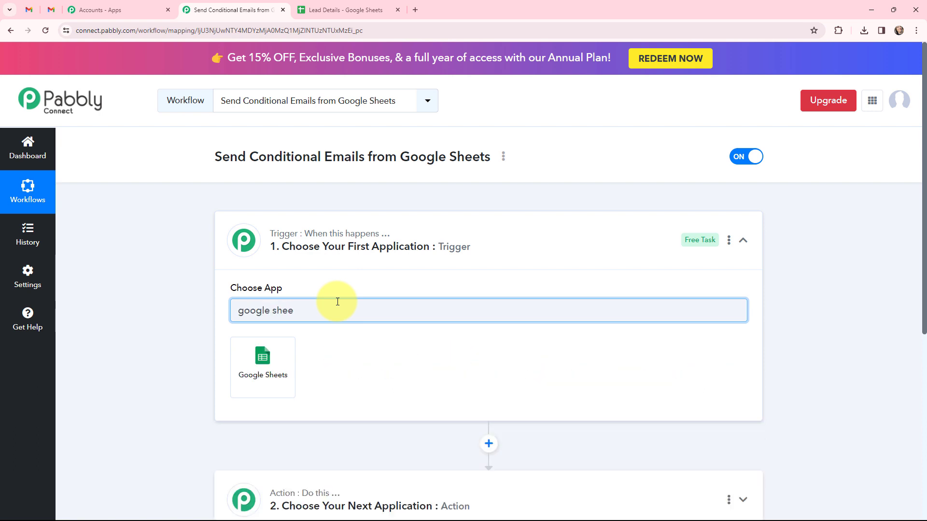
pyautogui.click(267, 354)
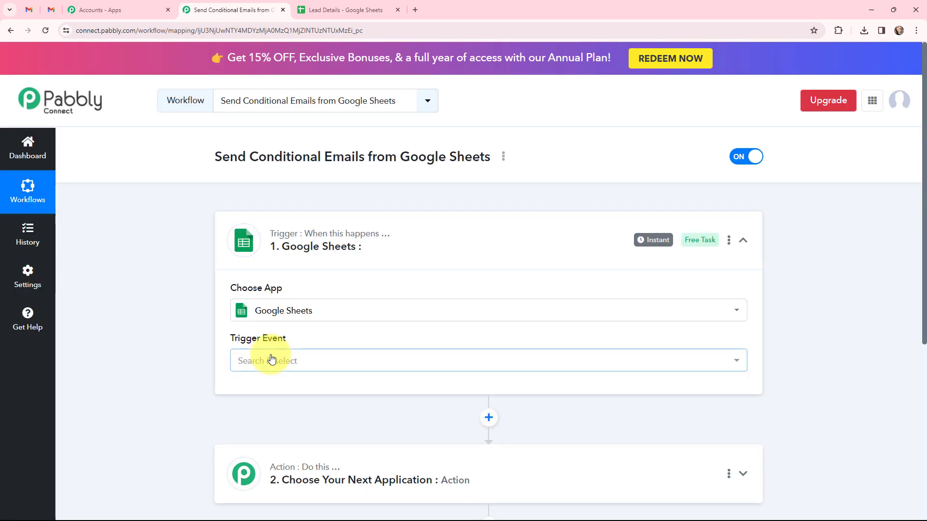
pyautogui.click(270, 360)
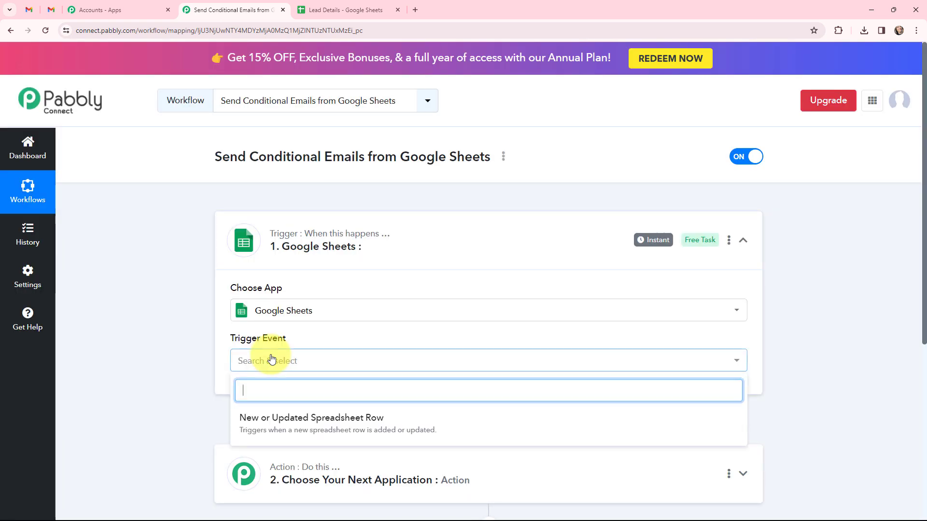
pyautogui.click(455, 425)
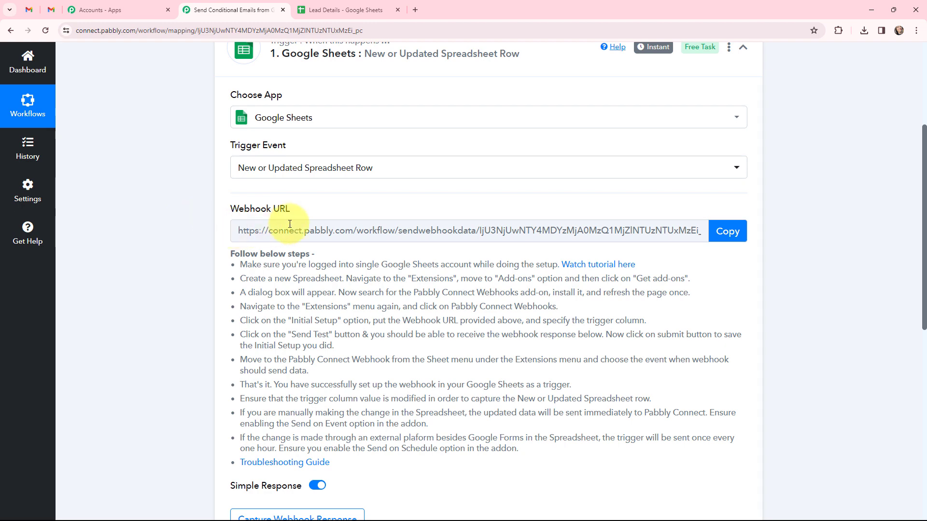
# Review the webhook setup instructions, and look up the Pabbly Connect Webhooks add-on in the marketplace from the Lead Details spreadsheet
pyautogui.moveTo(228, 252); pyautogui.dragTo(549, 450)
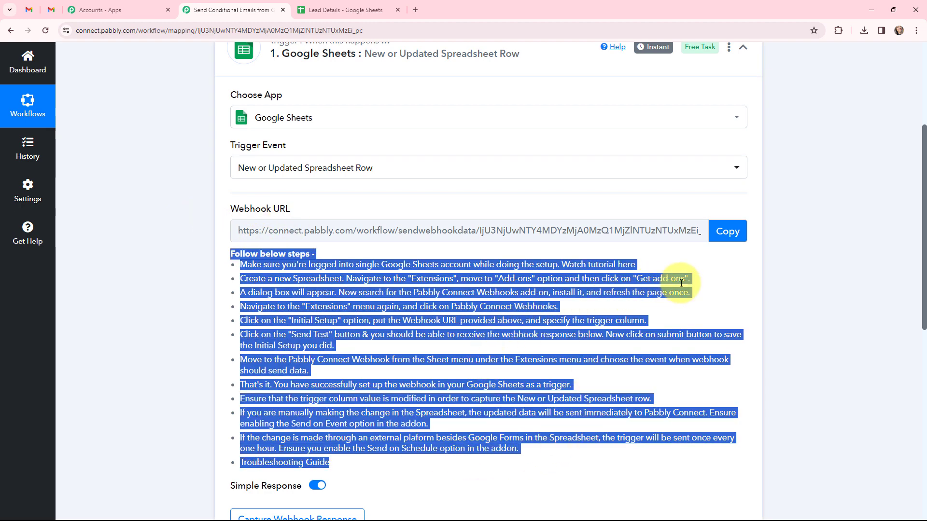
pyautogui.click(708, 286)
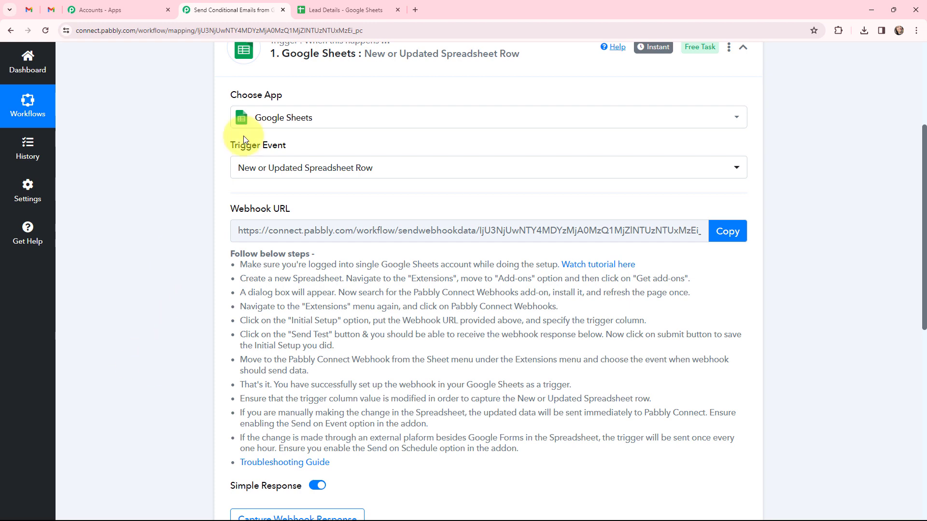
pyautogui.click(302, 10)
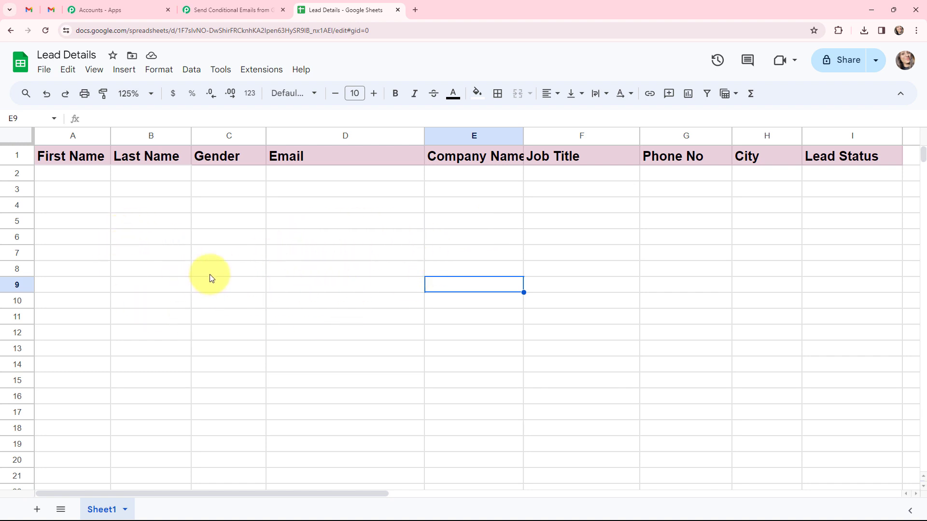
pyautogui.click(256, 73)
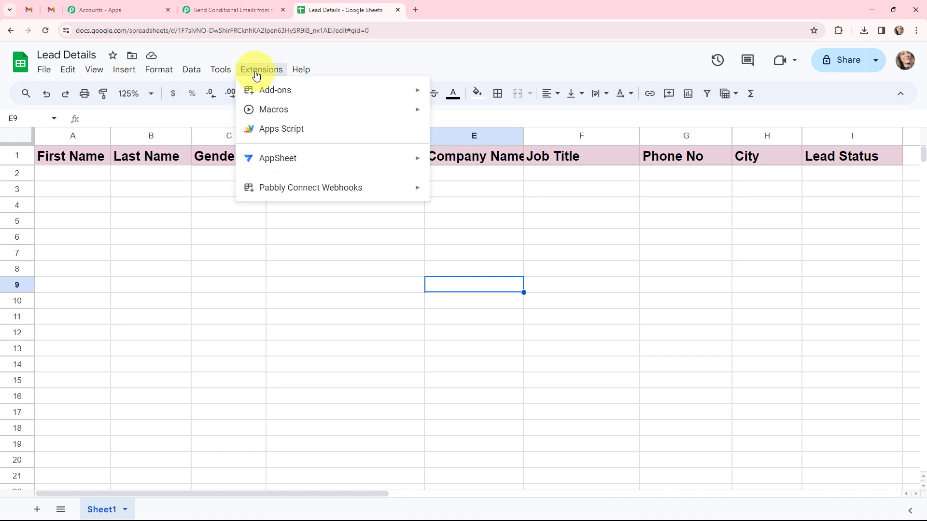
pyautogui.moveTo(360, 189)
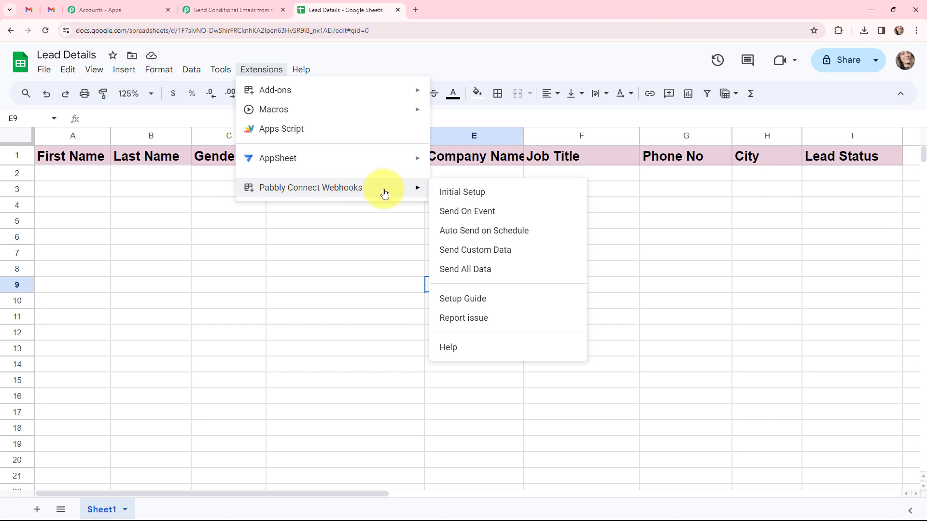
pyautogui.moveTo(416, 89)
pyautogui.click(462, 95)
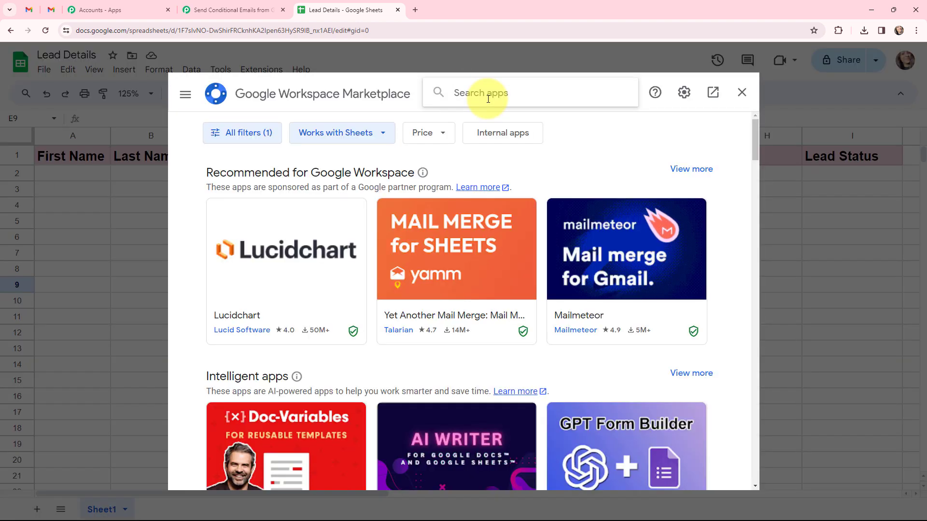
pyautogui.click(488, 96)
pyautogui.write('pabbly c')
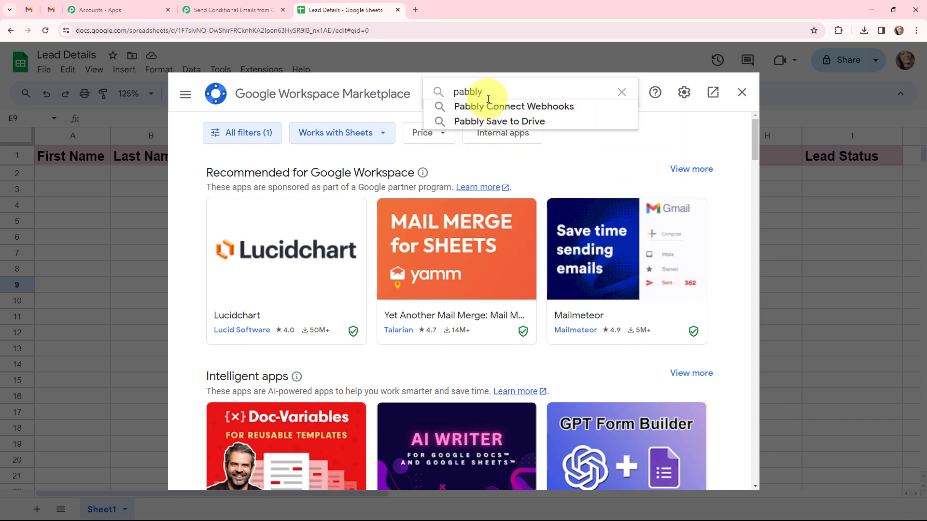
pyautogui.click(503, 107)
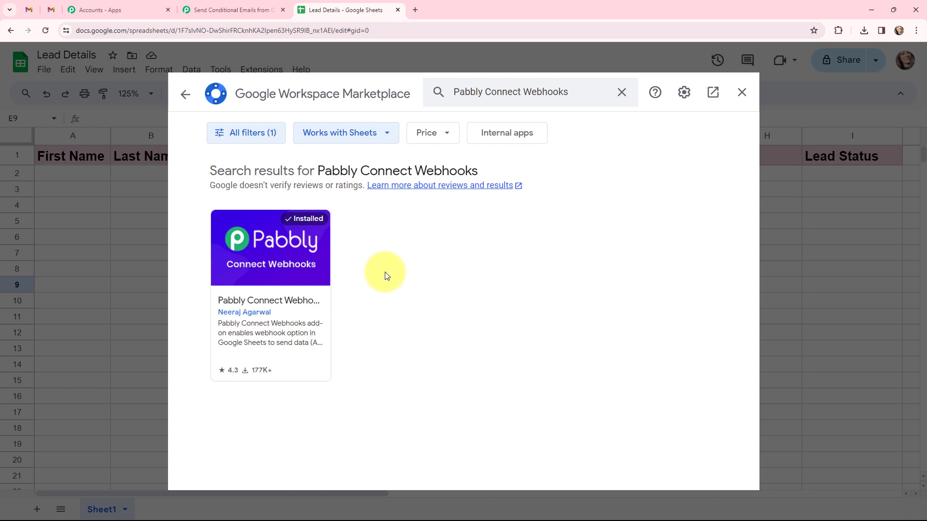
pyautogui.click(741, 93)
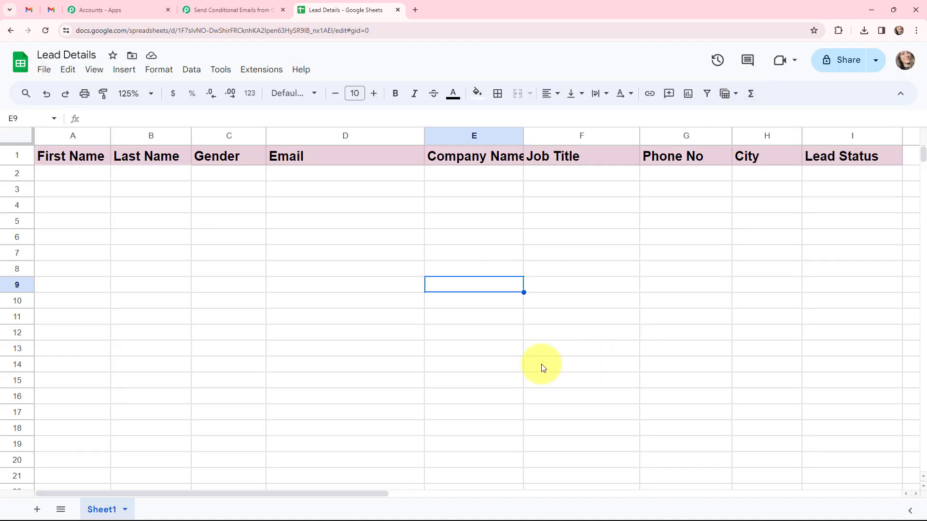
# Open the Pabbly Connect Webhooks initial setup for Sheet1 and fill in the webhook URL copied from the Pabbly Connect workflow
pyautogui.click(272, 71)
pyautogui.moveTo(289, 193)
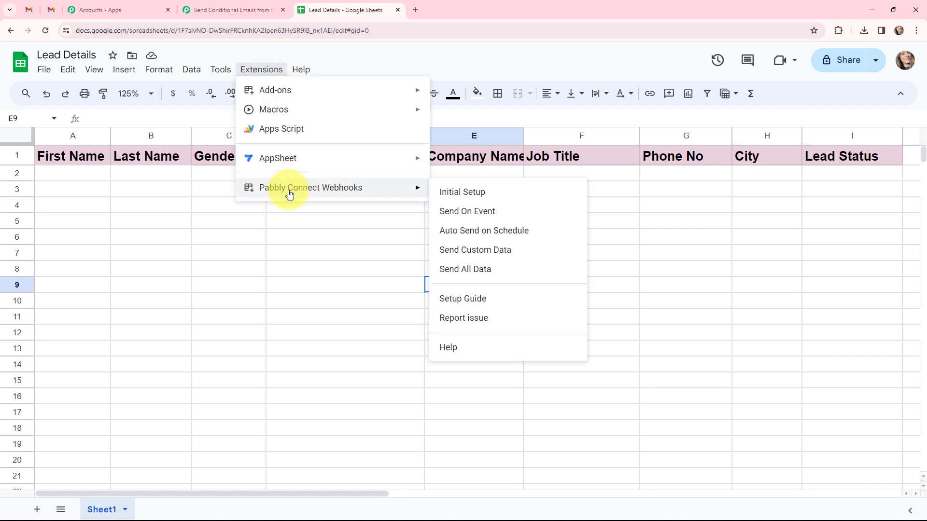
pyautogui.click(466, 192)
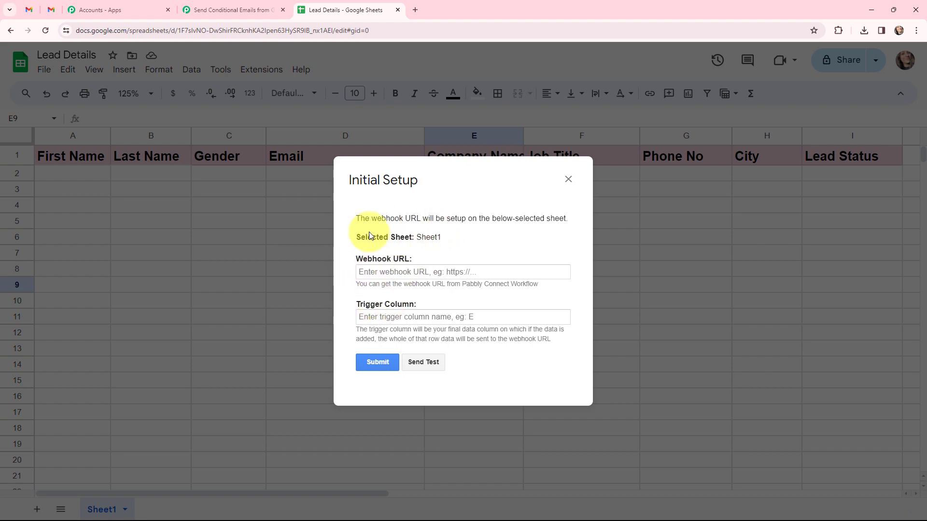
pyautogui.click(261, 9)
pyautogui.click(724, 229)
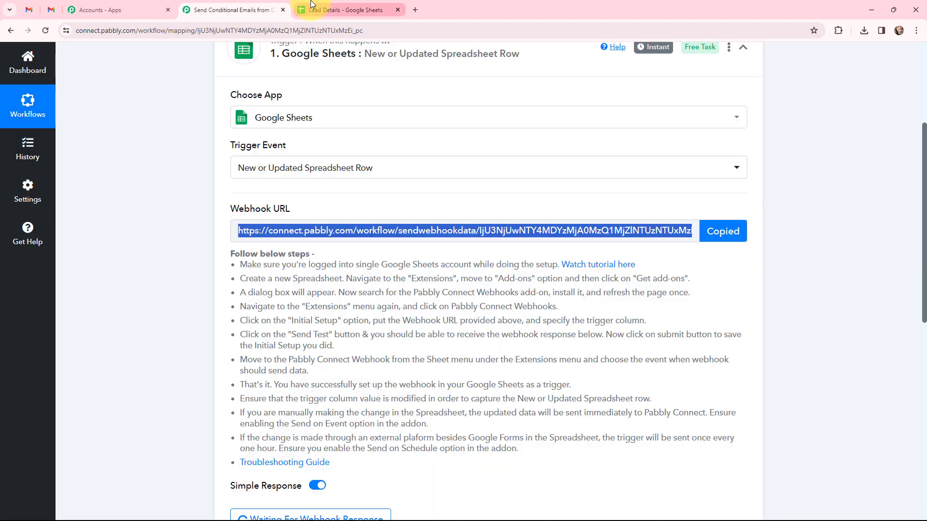
pyautogui.click(311, 4)
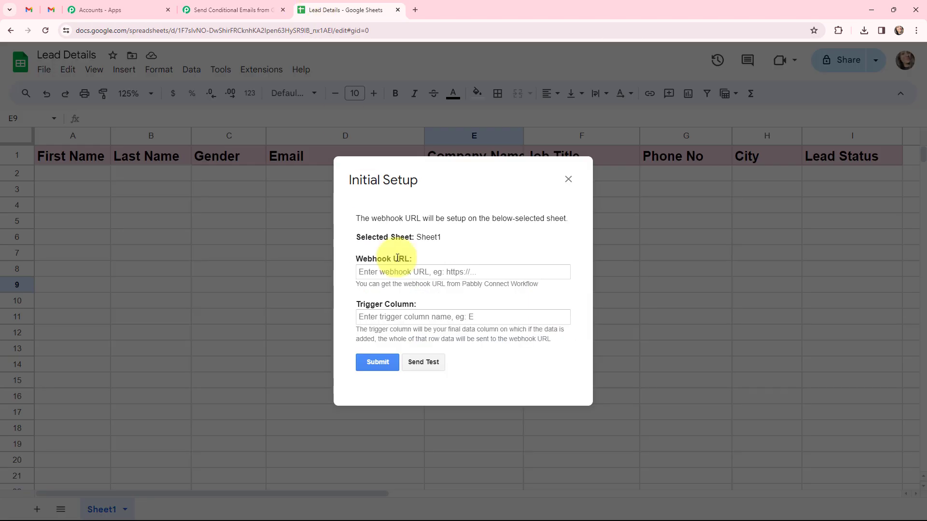
pyautogui.click(408, 270)
pyautogui.hotkey('ctrl', 'v')
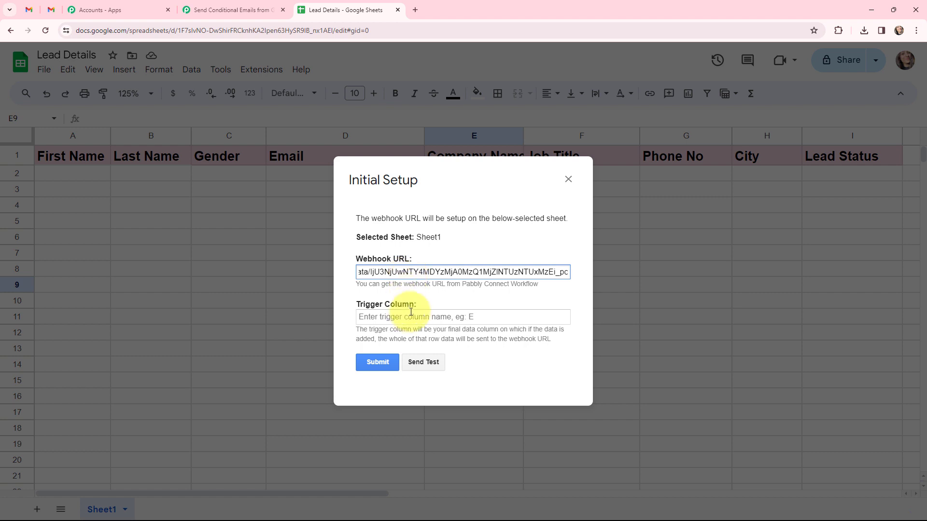
pyautogui.click(421, 294)
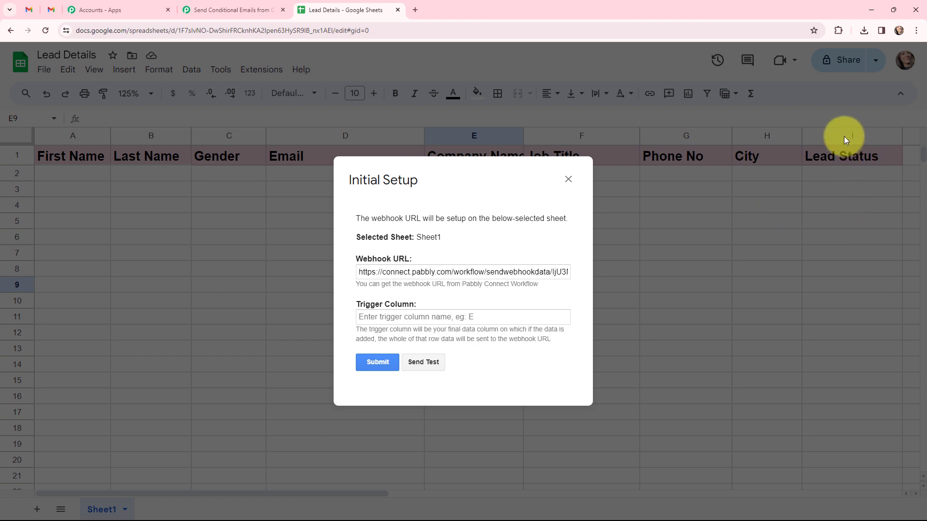
# Set the trigger column to I, the Lead Status column, and submit the initial setup
pyautogui.click(429, 321)
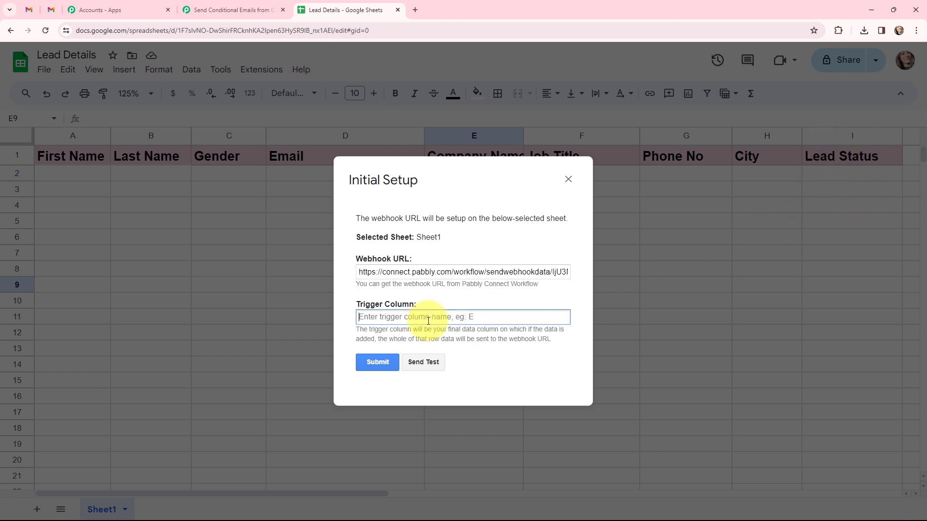
pyautogui.write('I')
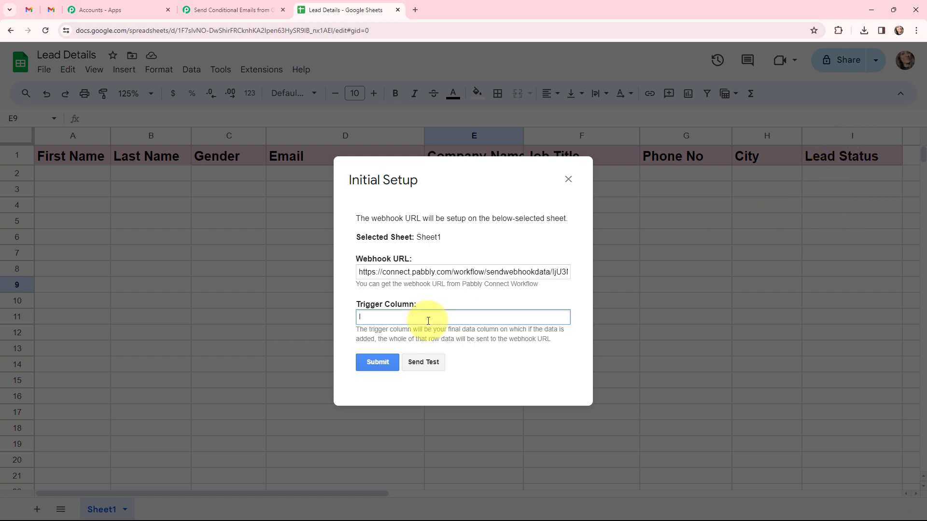
pyautogui.click(480, 239)
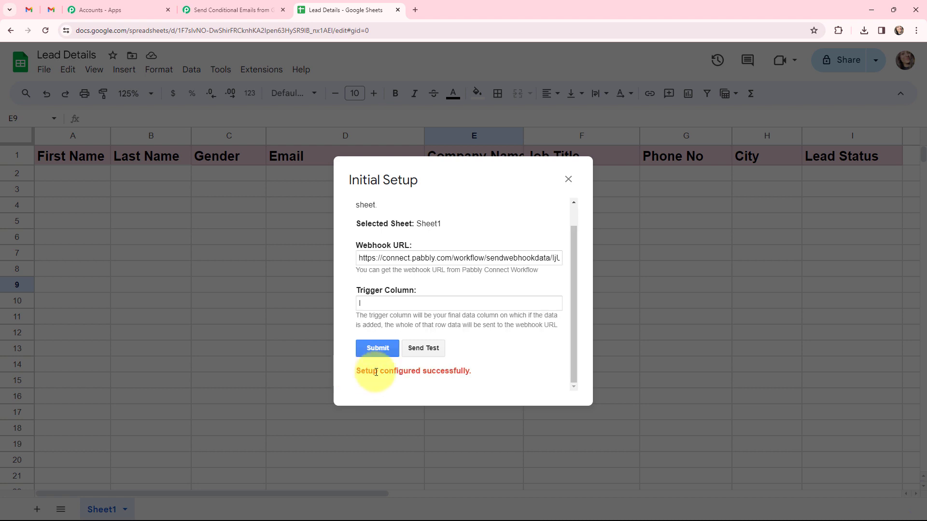
# Close the completed initial setup and enable Send On Event in the Pabbly Connect Webhooks add-on for the Lead Details spreadsheet
pyautogui.moveTo(376, 372); pyautogui.dragTo(475, 381)
pyautogui.click(476, 381)
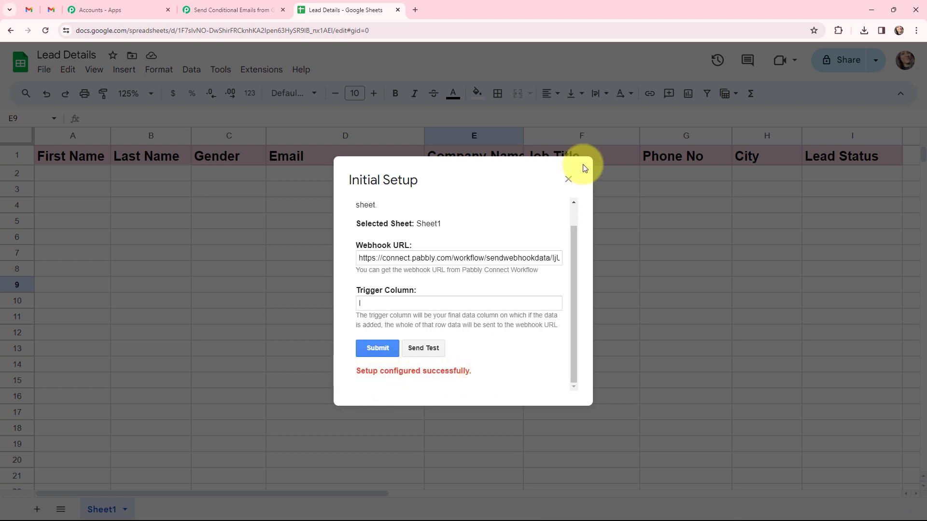
pyautogui.click(568, 180)
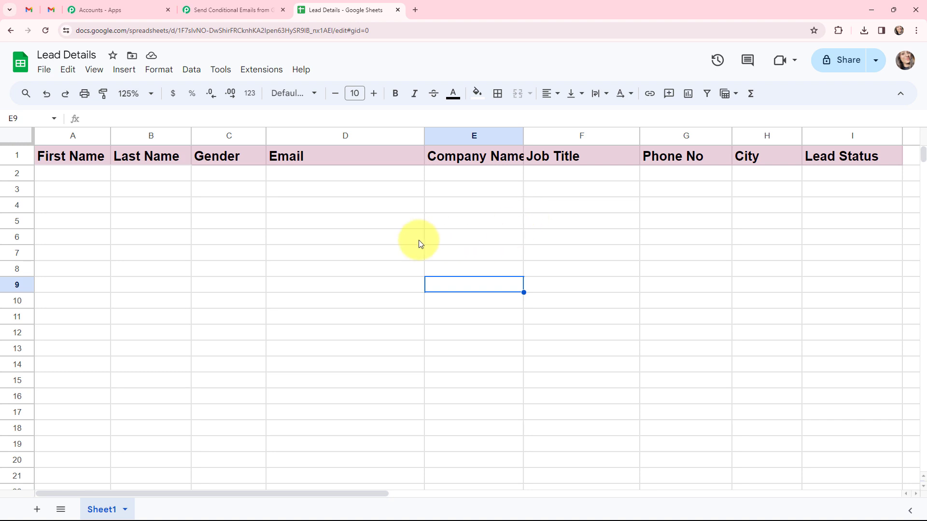
pyautogui.click(256, 70)
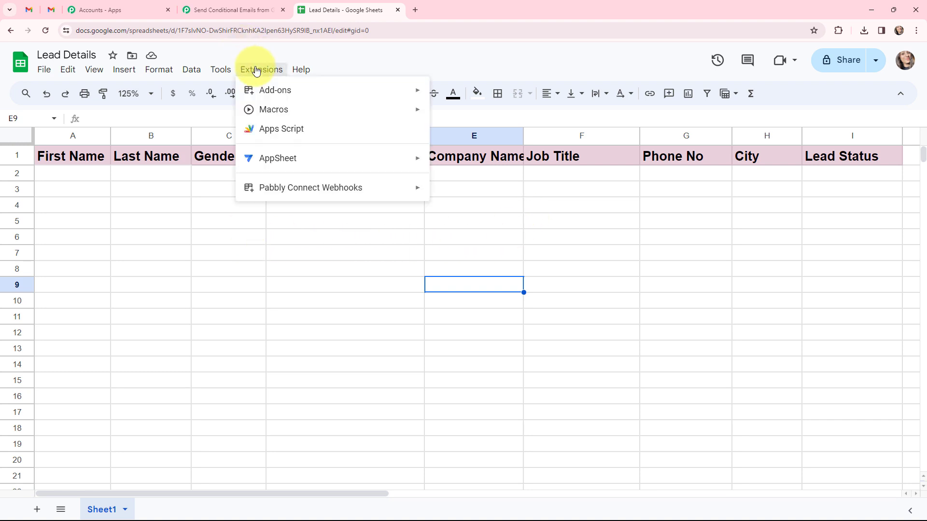
pyautogui.moveTo(306, 195)
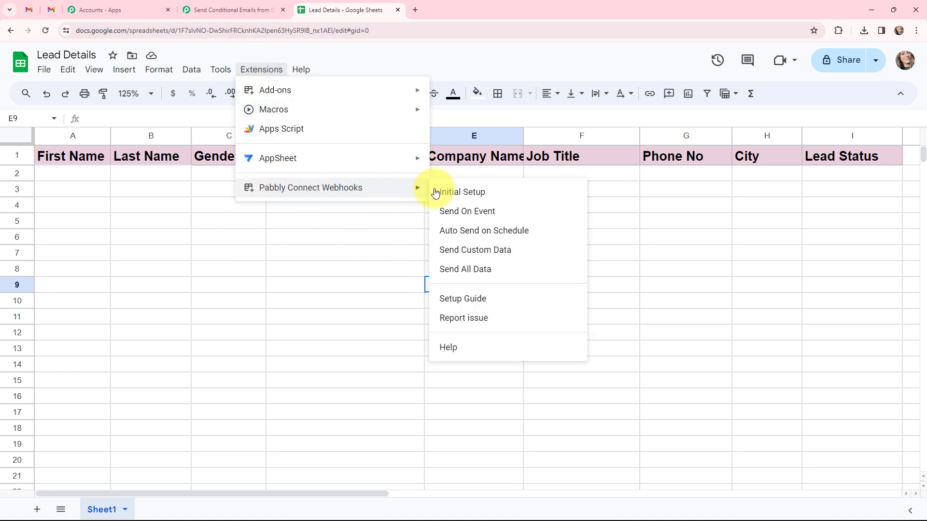
pyautogui.click(532, 212)
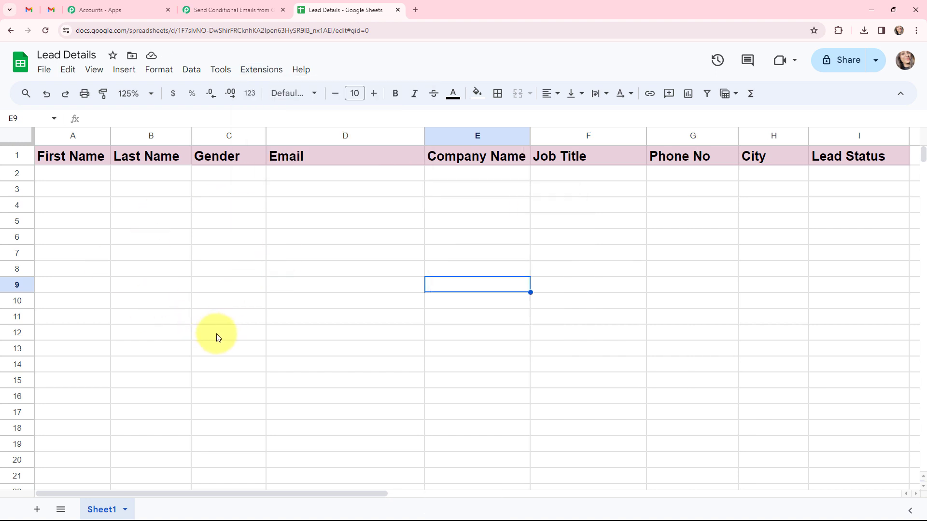
pyautogui.click(46, 31)
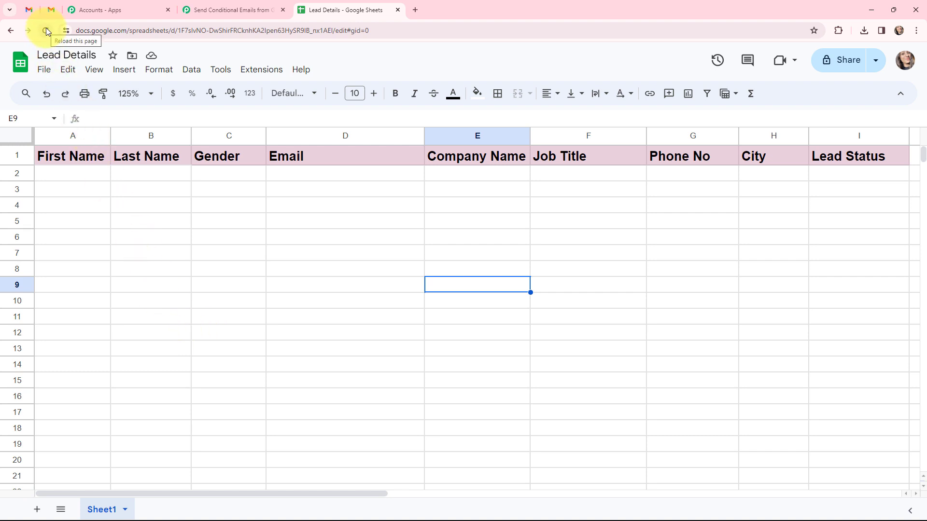
pyautogui.click(149, 223)
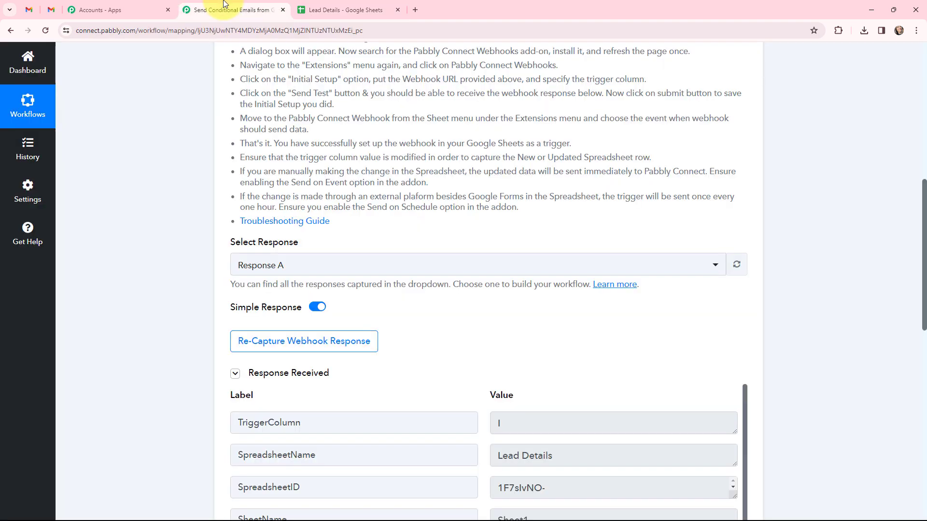
# Switch to the Pabbly Connect workflow and review the captured webhook response, checking the trigger column, spreadsheet details and each field of the test lead
pyautogui.click(227, 10)
pyautogui.scroll(-2, 474, 155)
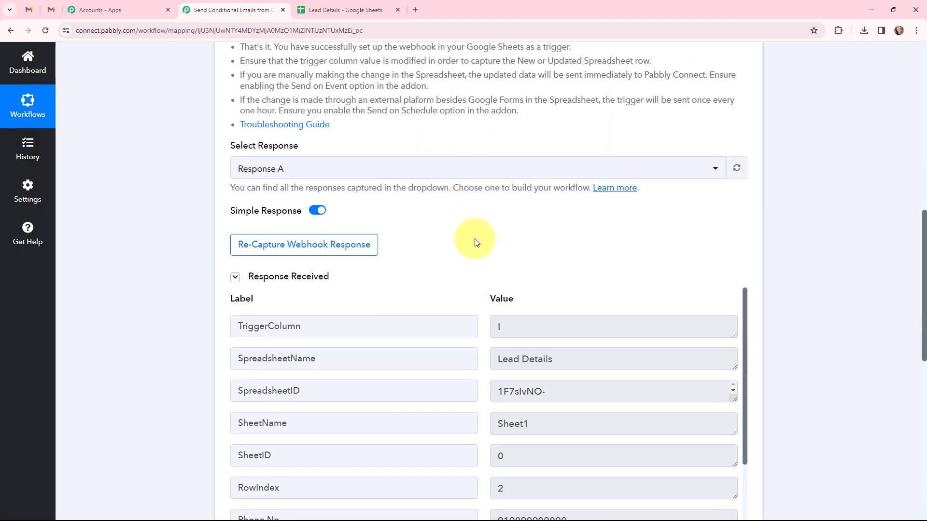
pyautogui.scroll(-1, 474, 239)
pyautogui.scroll(-2, 474, 239)
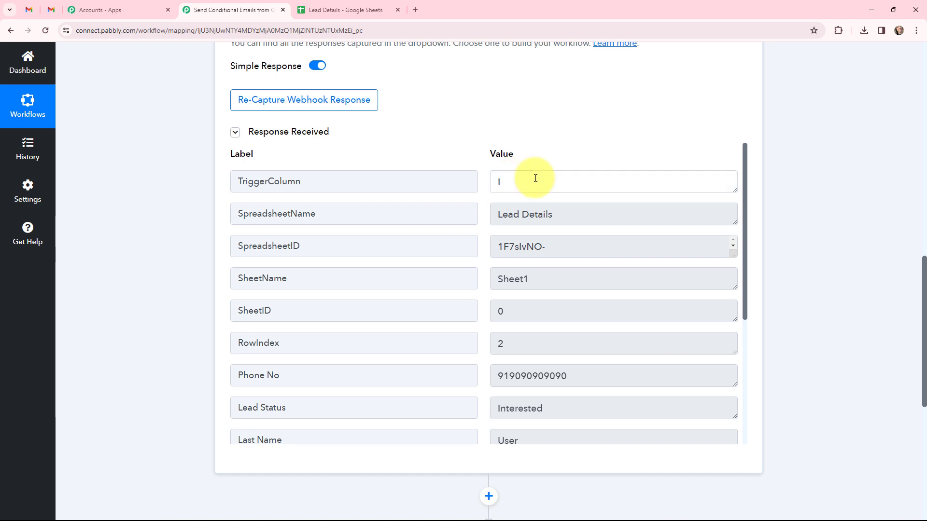
pyautogui.doubleClick(526, 180)
pyautogui.doubleClick(567, 215)
pyautogui.click(554, 247)
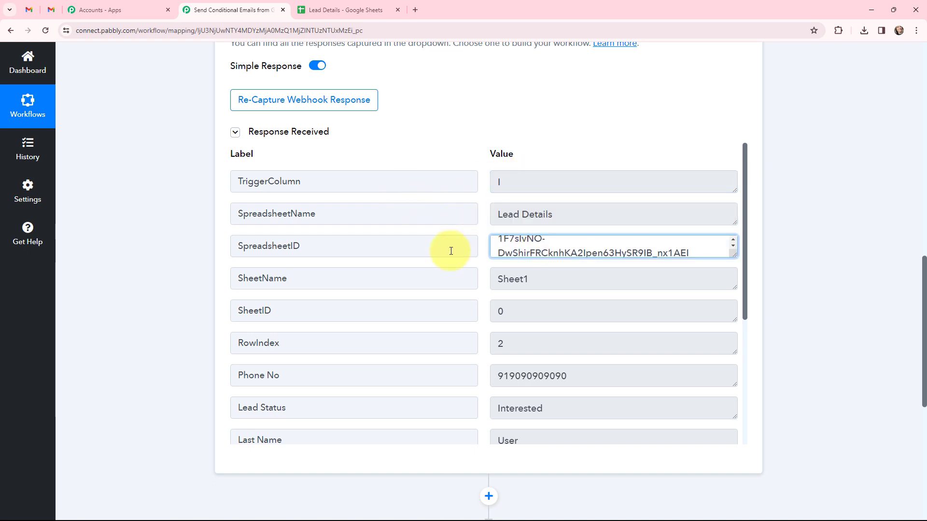
pyautogui.doubleClick(529, 279)
pyautogui.doubleClick(520, 311)
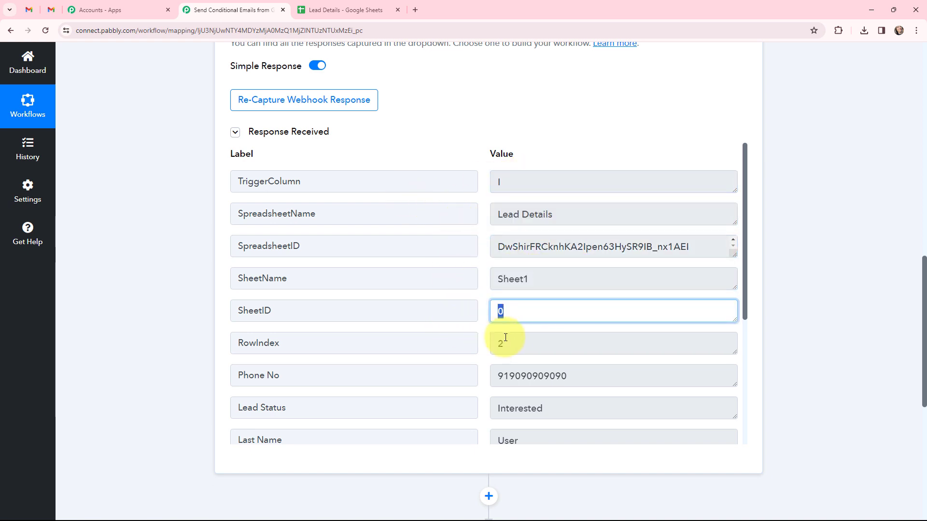
pyautogui.click(499, 343)
pyautogui.doubleClick(499, 342)
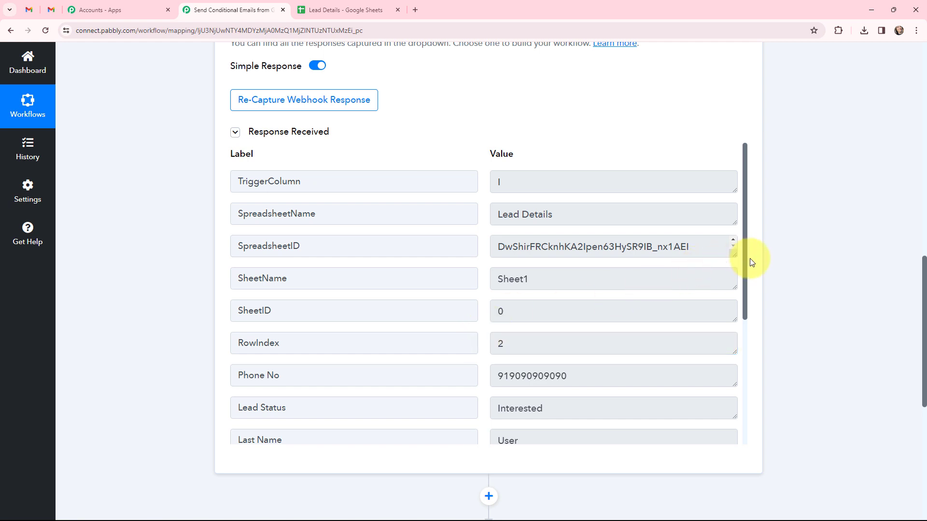
pyautogui.moveTo(743, 268); pyautogui.dragTo(761, 376)
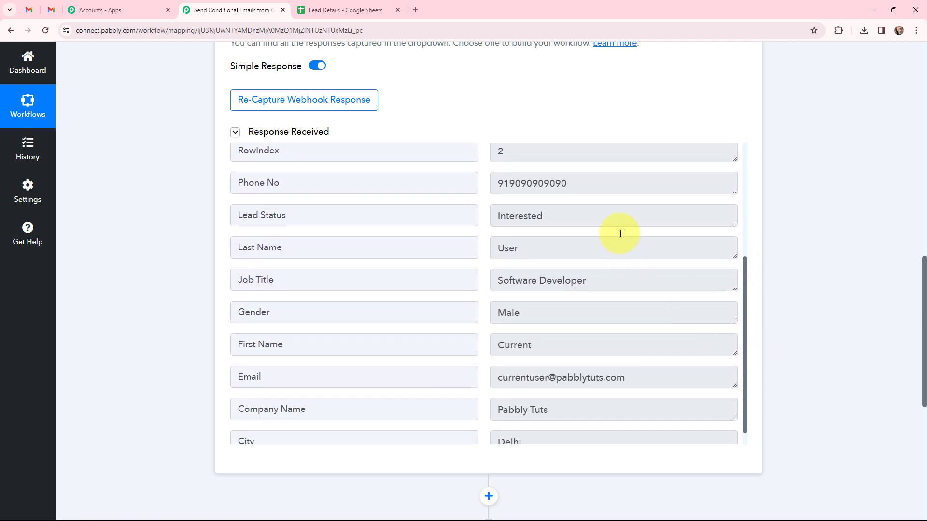
pyautogui.doubleClick(583, 183)
pyautogui.doubleClick(564, 218)
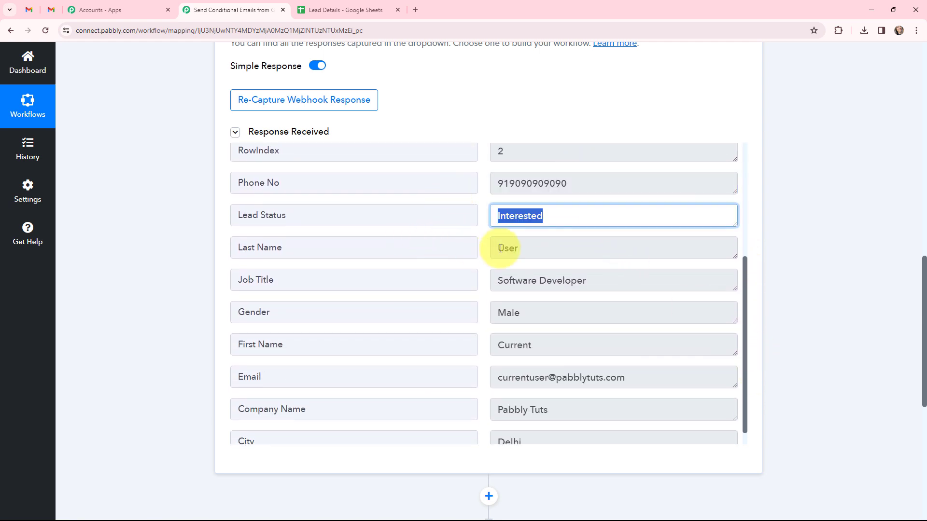
pyautogui.doubleClick(506, 248)
pyautogui.moveTo(635, 285); pyautogui.dragTo(481, 290)
pyautogui.moveTo(546, 311); pyautogui.dragTo(467, 310)
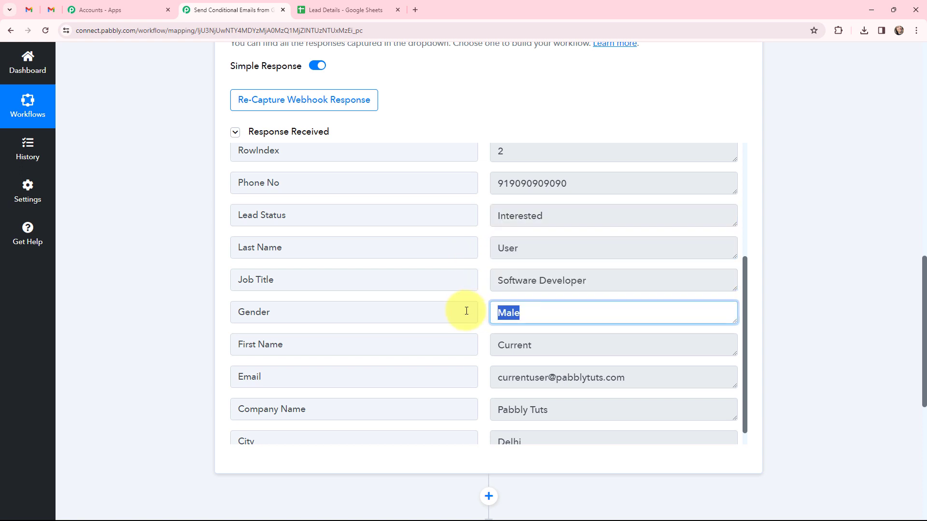
pyautogui.moveTo(555, 343); pyautogui.dragTo(465, 350)
pyautogui.tripleClick(653, 378)
pyautogui.tripleClick(560, 405)
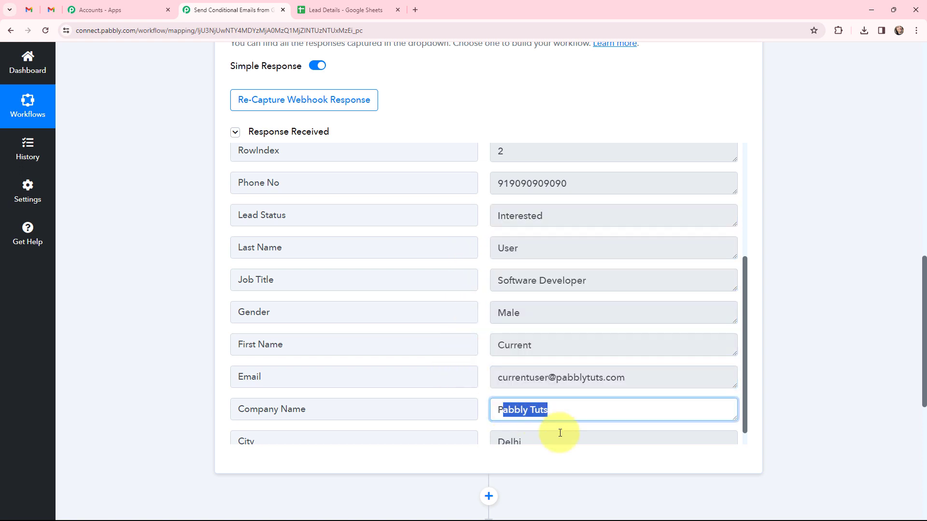
pyautogui.tripleClick(536, 440)
pyautogui.click(753, 388)
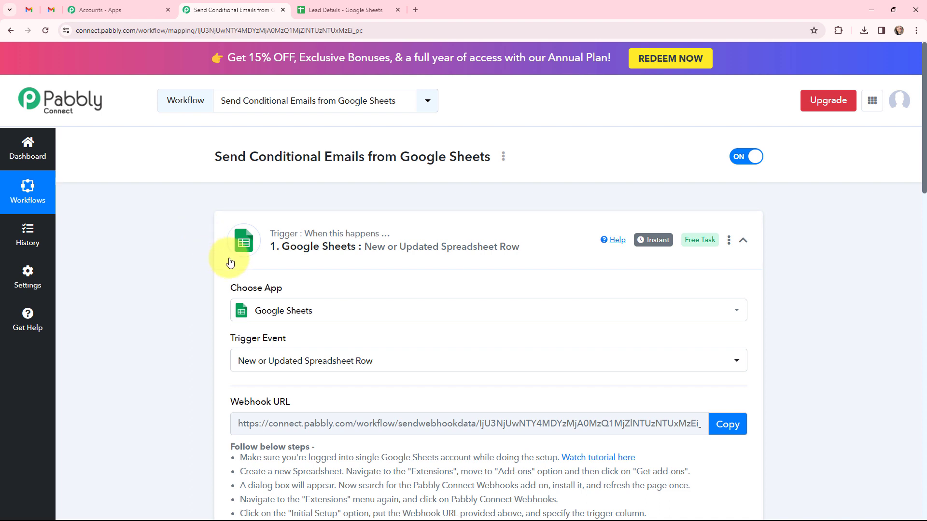
# Collapse the Google Sheets trigger step and check the test lead's Lead Status in the Lead Details spreadsheet
pyautogui.moveTo(648, 244)
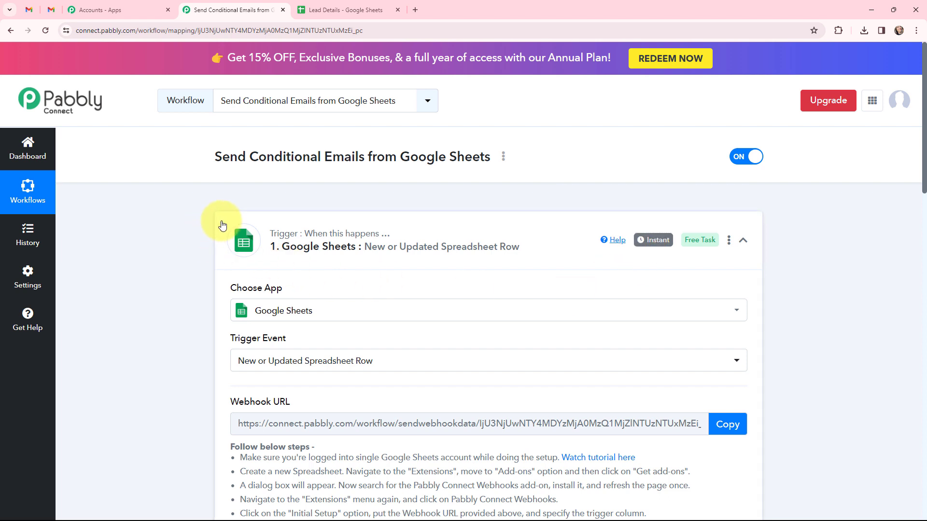
pyautogui.click(287, 263)
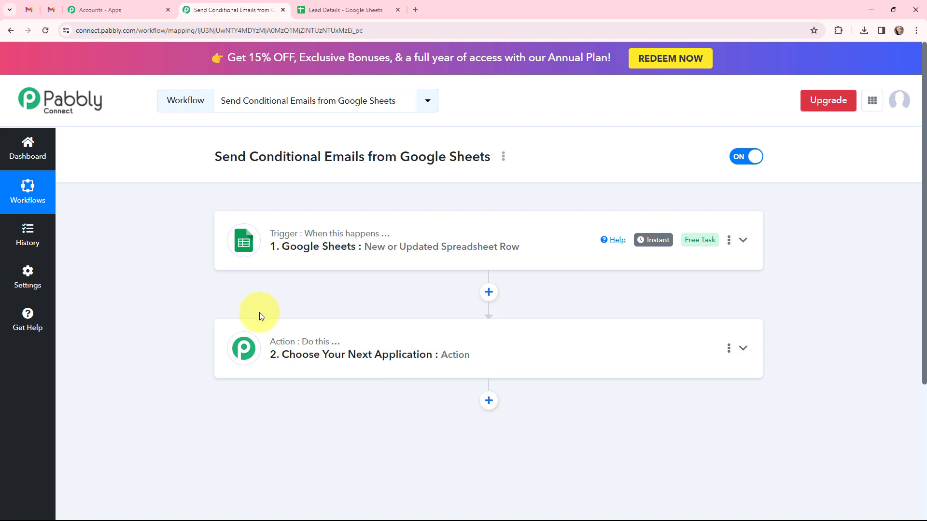
pyautogui.click(340, 9)
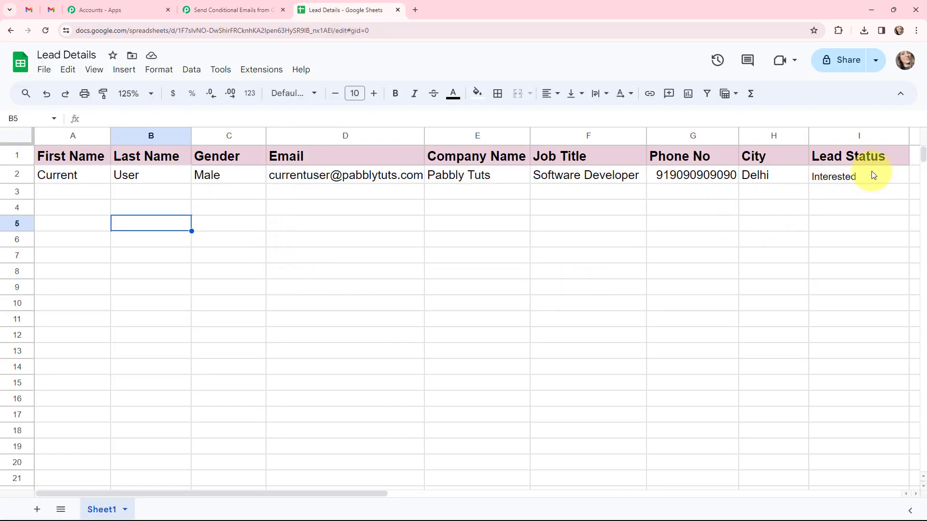
pyautogui.click(222, 4)
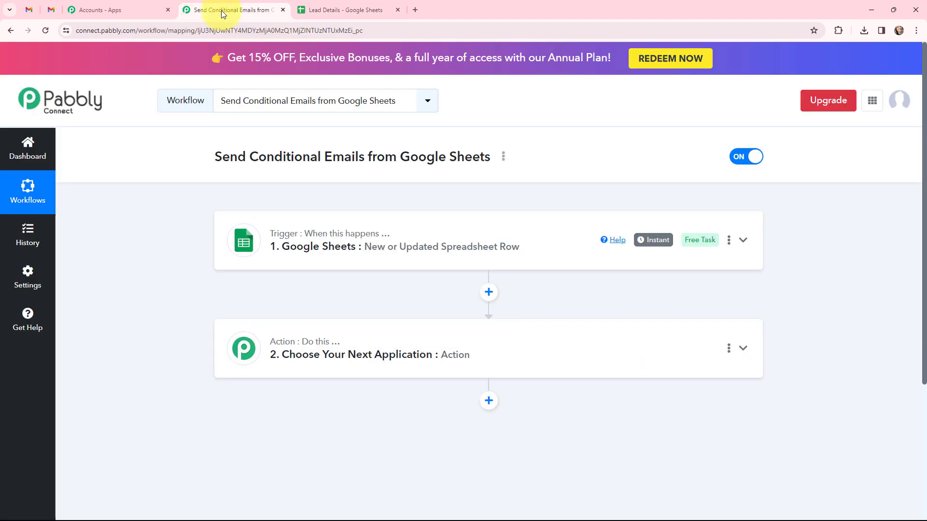
# Set the workflow's action app to Router by Pabbly with the action event Conditionally Run, and connect it
pyautogui.click(338, 341)
pyautogui.scroll(-4, 339, 337)
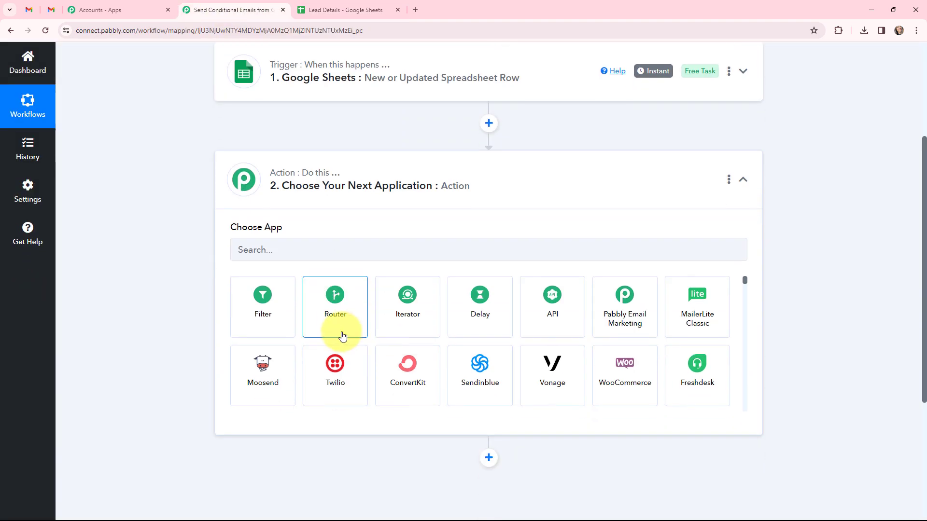
pyautogui.click(333, 300)
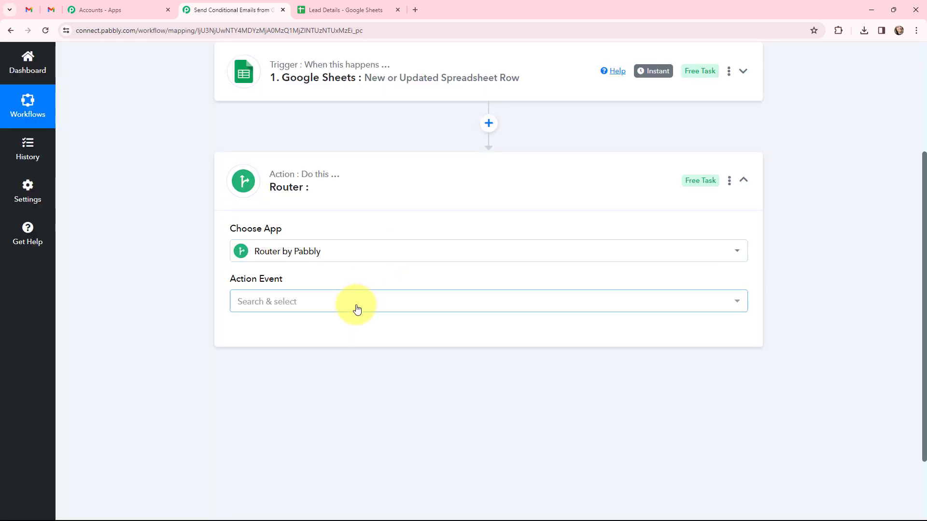
pyautogui.click(357, 308)
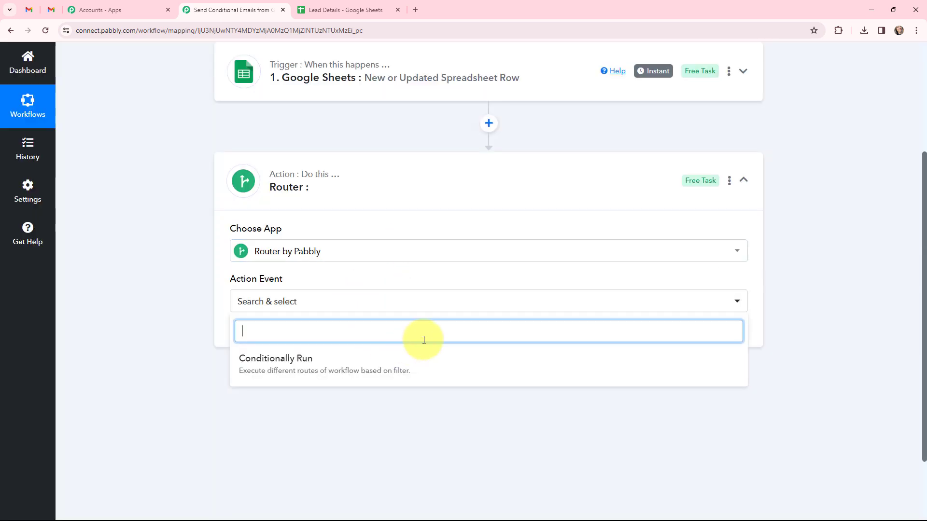
pyautogui.click(280, 360)
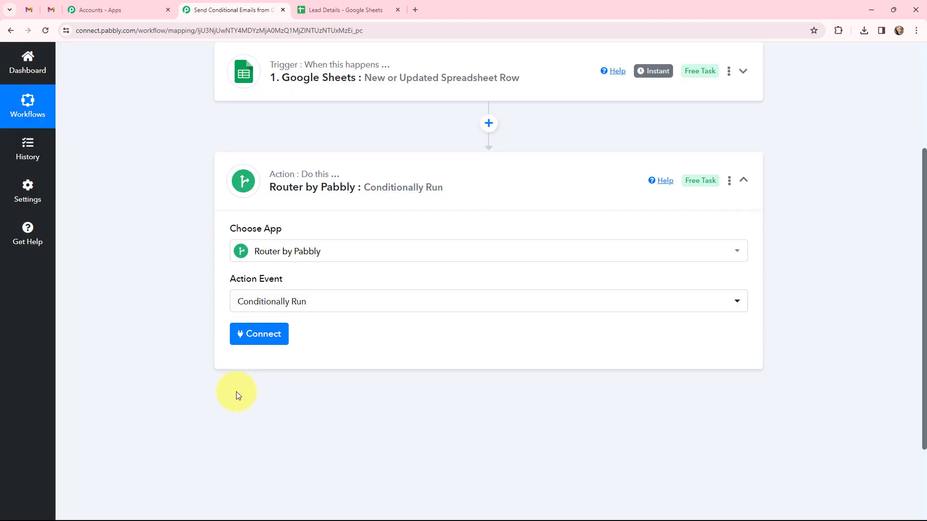
pyautogui.click(257, 338)
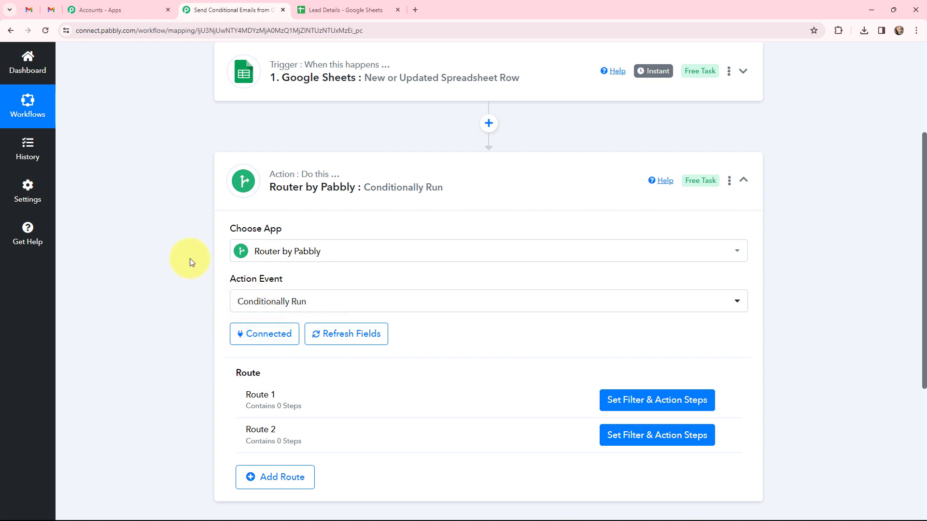
# Rename Route 1 of the router as INTERESTED
pyautogui.scroll(-1, 189, 259)
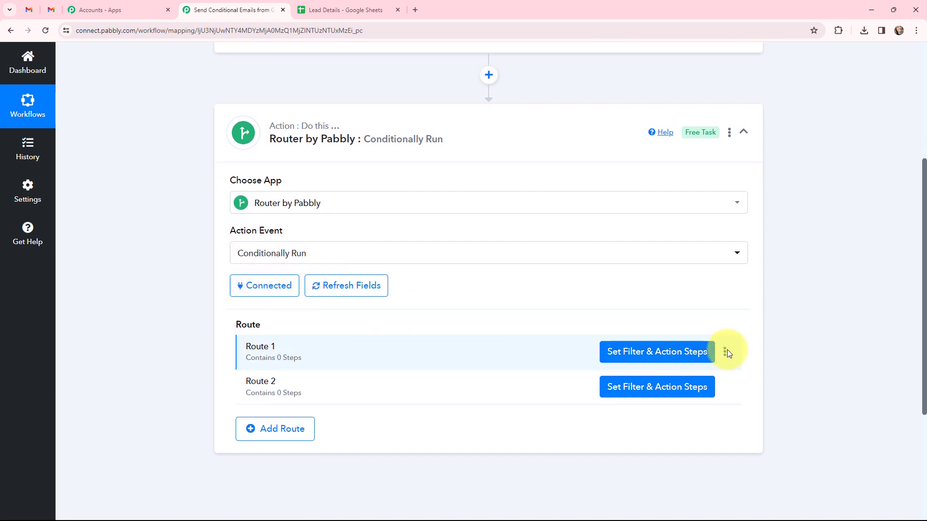
pyautogui.click(724, 352)
pyautogui.click(673, 371)
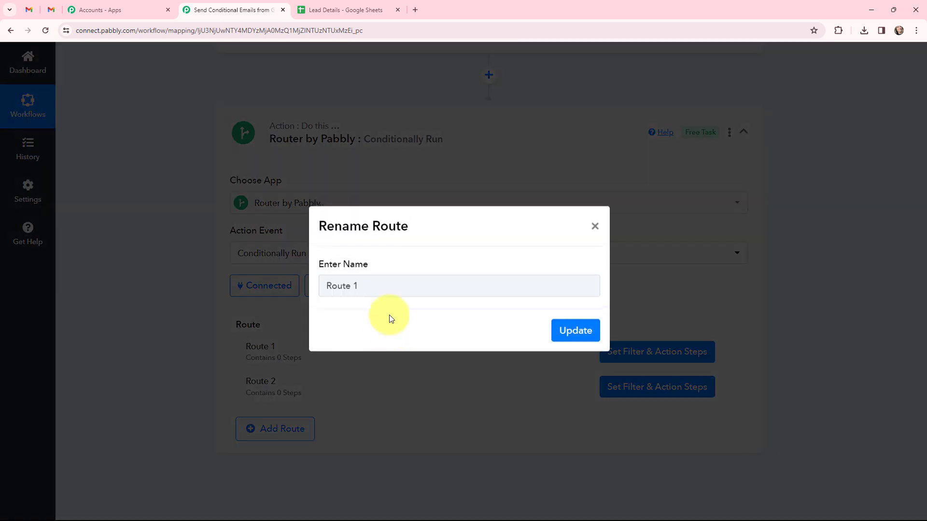
pyautogui.press('BackSpace')
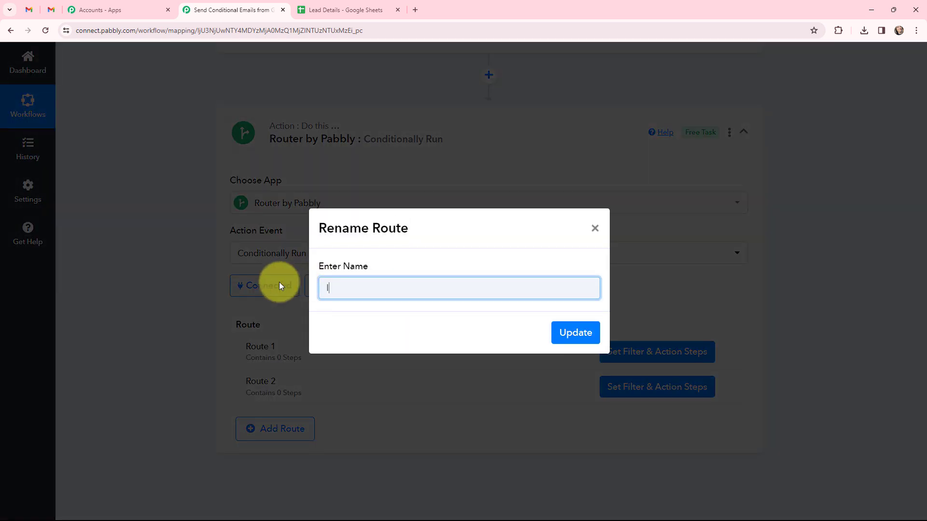
pyautogui.write('INTERESTED')
pyautogui.click(575, 330)
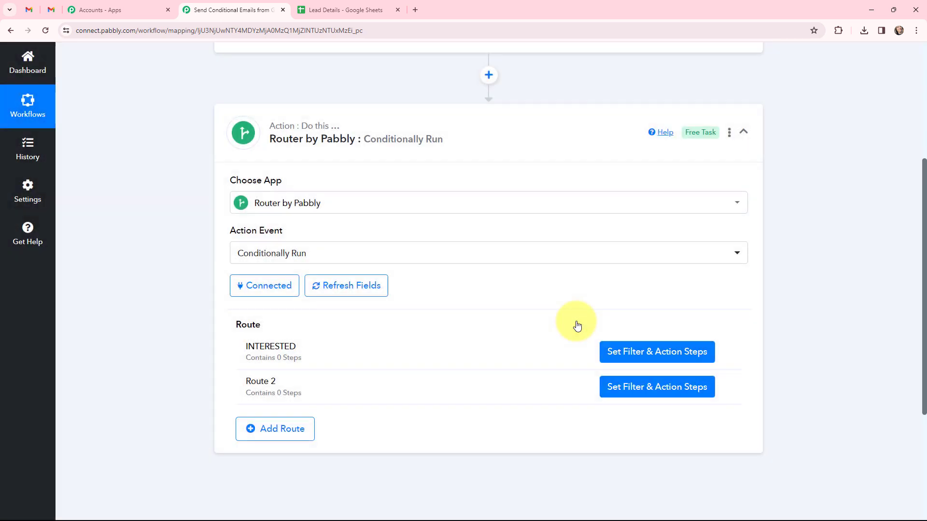
# Rename Route 2 of the router as NOT INTERESTED
pyautogui.click(724, 387)
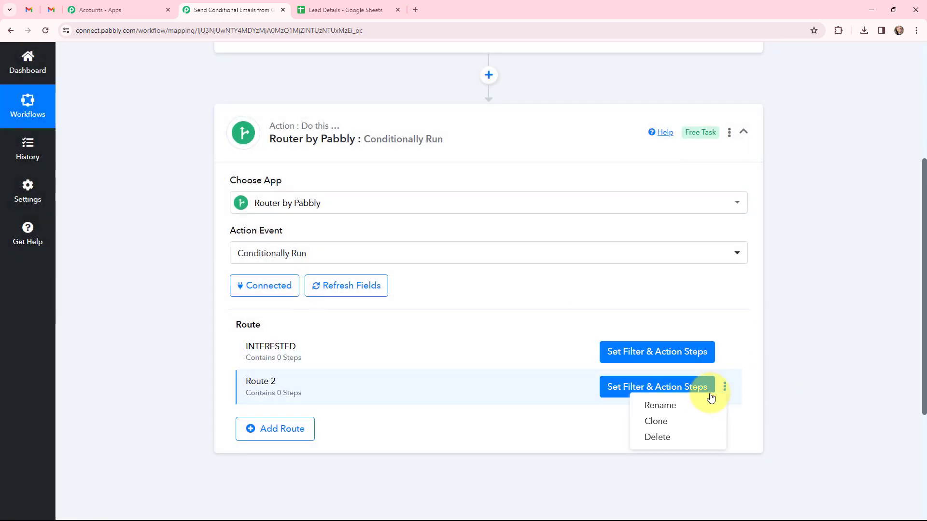
pyautogui.click(703, 406)
pyautogui.moveTo(503, 290); pyautogui.dragTo(257, 288)
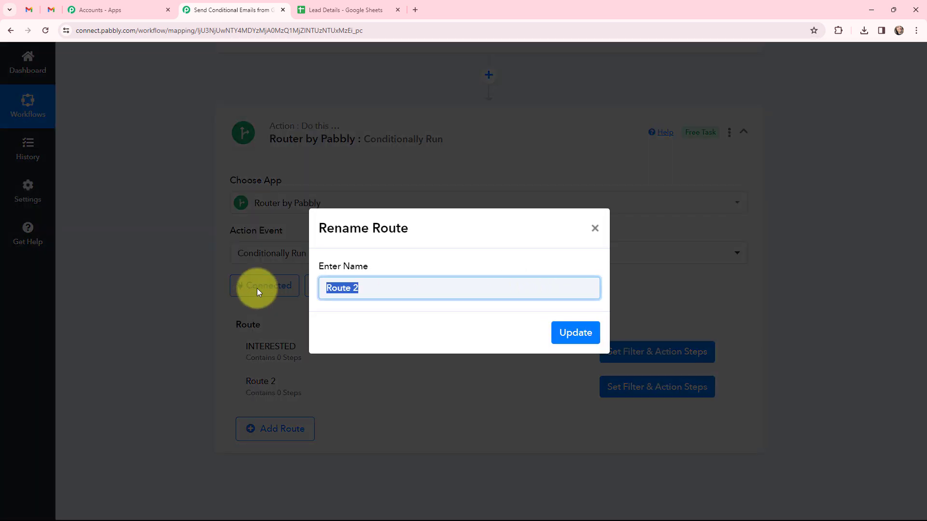
pyautogui.press('BackSpace')
pyautogui.write('NOT INTERESTED')
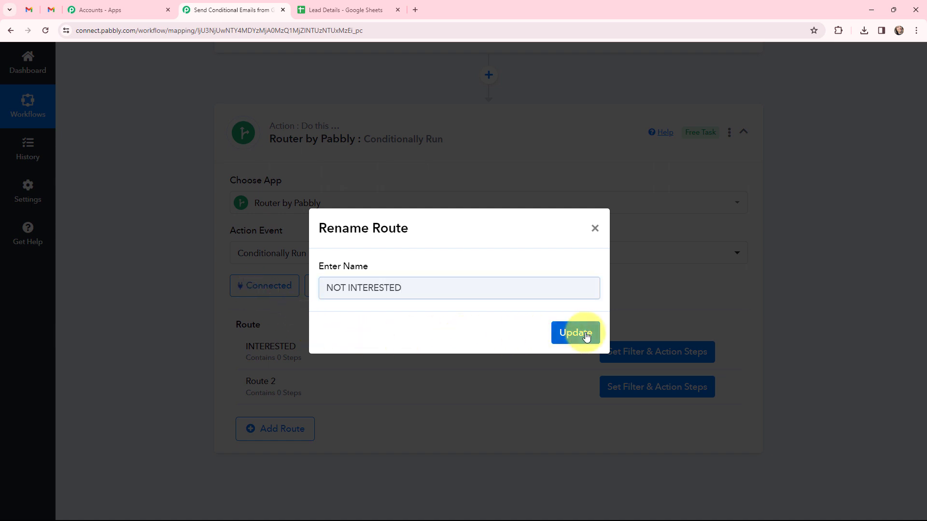
pyautogui.click(585, 333)
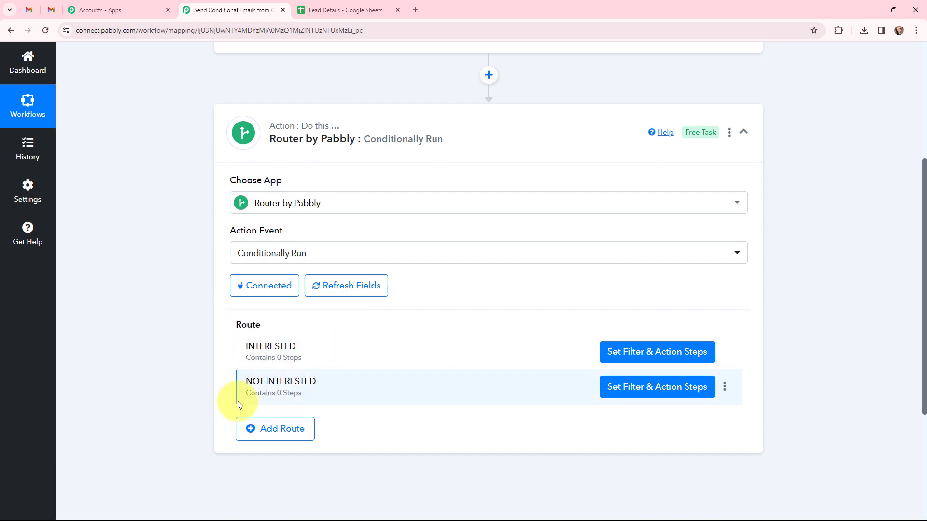
# Set the INTERESTED route's filter to continue only if the Google Sheets Lead Status is equal to Interested
pyautogui.click(635, 351)
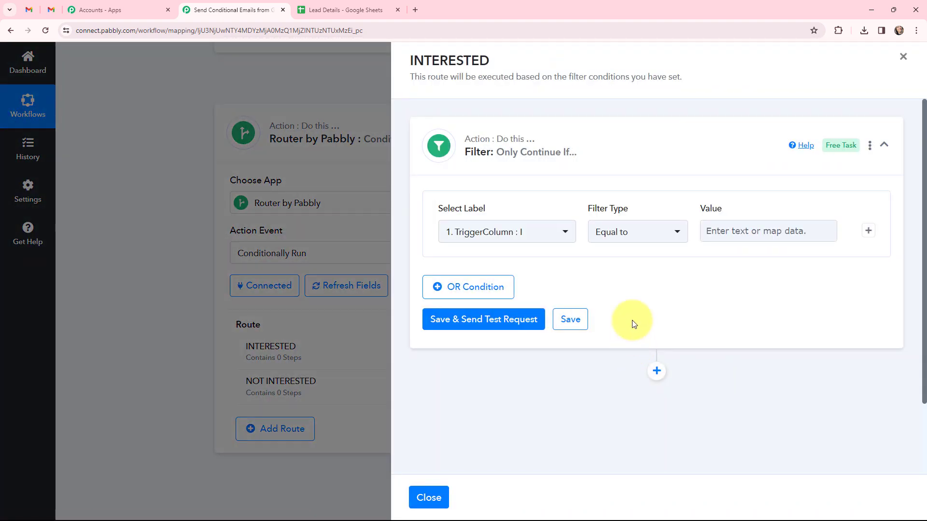
pyautogui.click(542, 240)
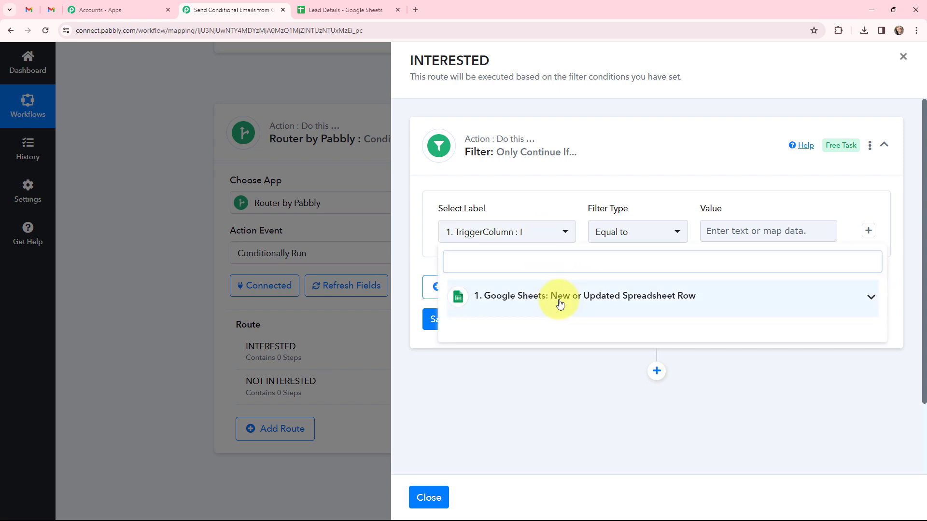
pyautogui.click(560, 303)
pyautogui.scroll(-3, 549, 393)
pyautogui.click(550, 400)
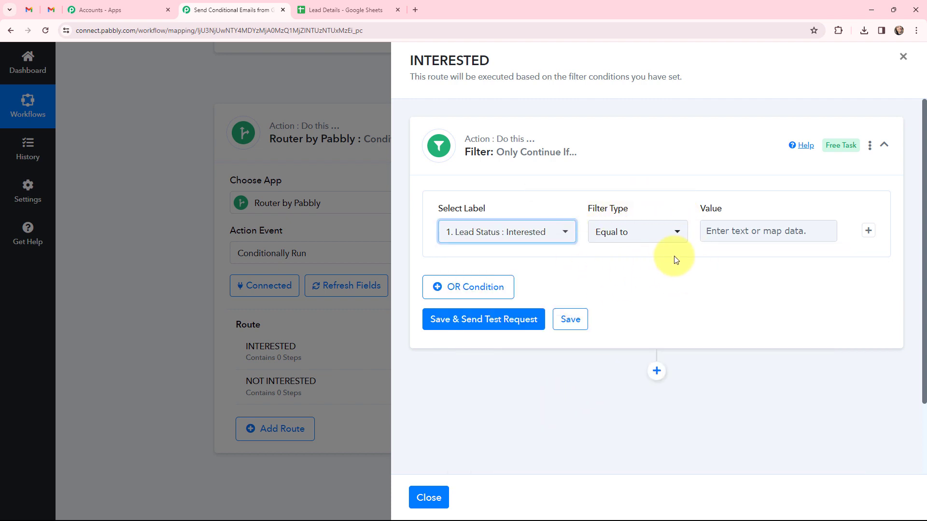
pyautogui.click(722, 232)
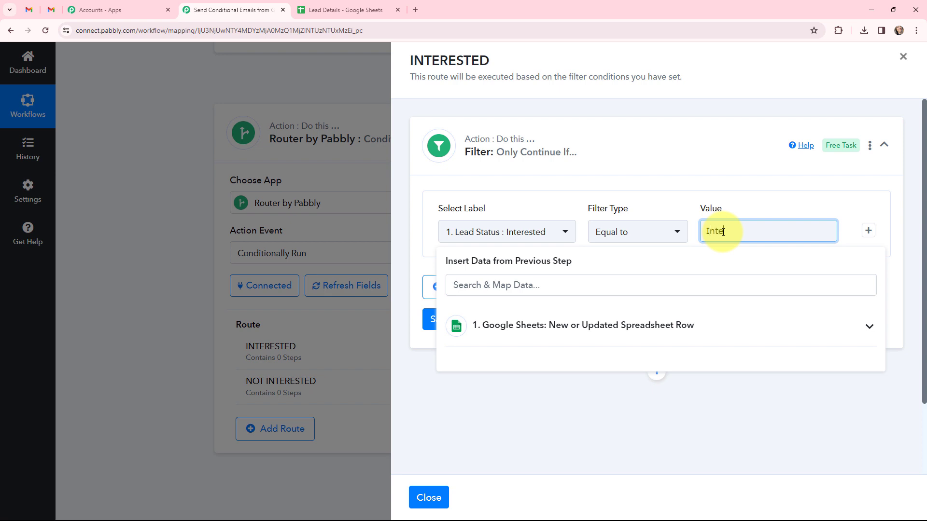
pyautogui.write('Interested')
pyautogui.click(633, 161)
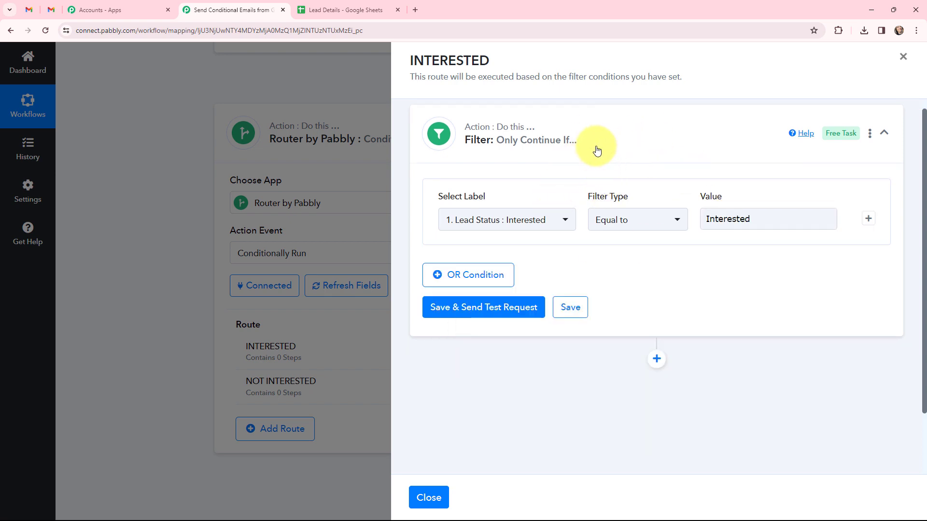
pyautogui.scroll(1, 597, 150)
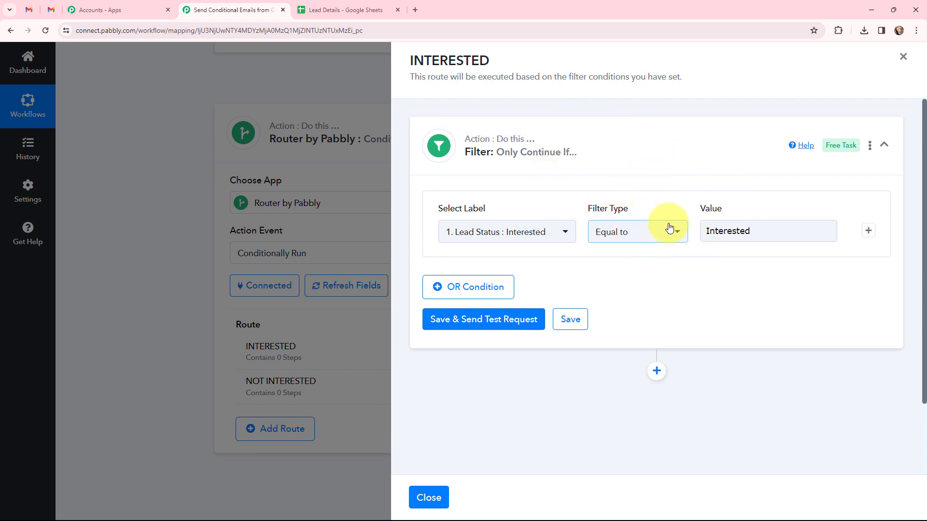
# Save the INTERESTED route's filter with a test request, check the response's status and message, and collapse the filter step
pyautogui.click(483, 319)
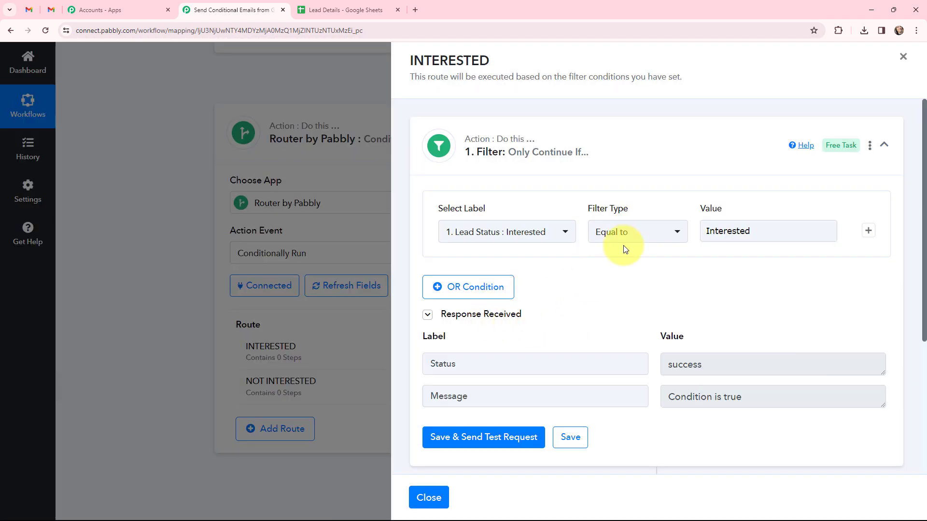
pyautogui.doubleClick(695, 363)
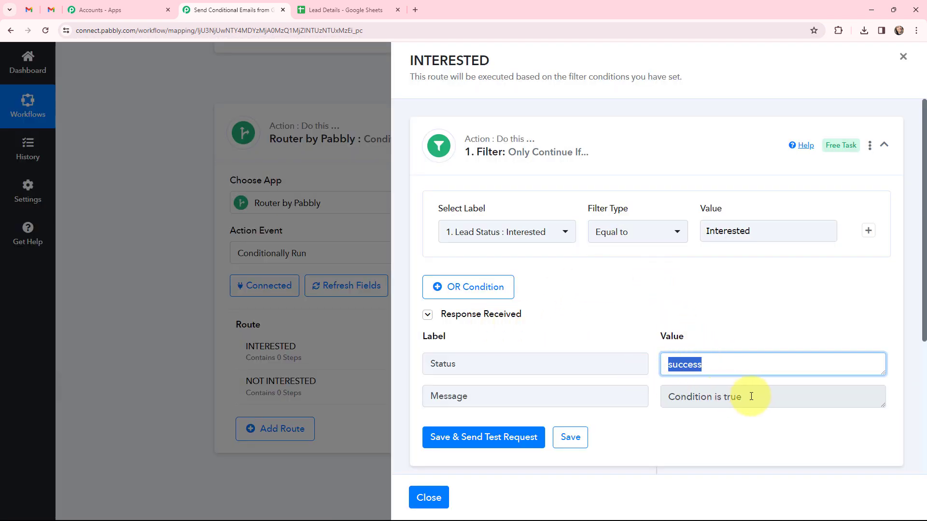
pyautogui.moveTo(751, 396); pyautogui.dragTo(661, 403)
pyautogui.click(662, 404)
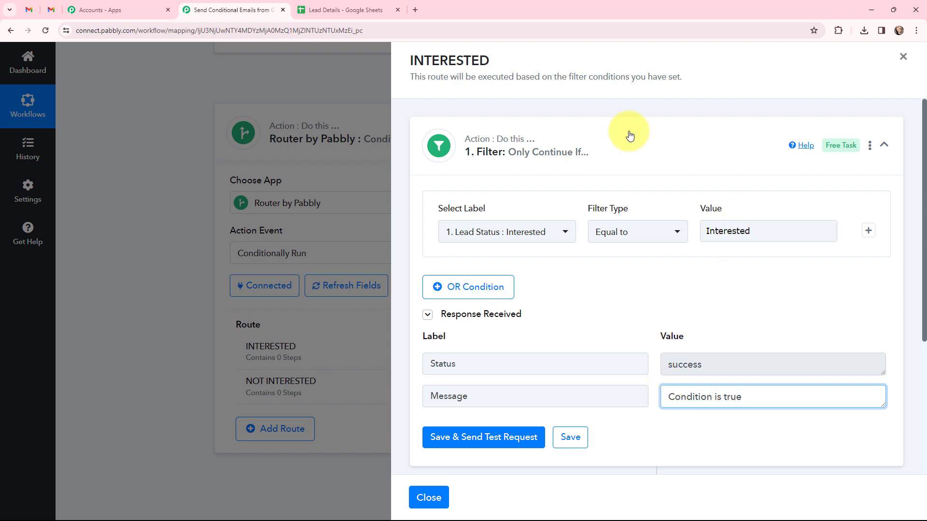
pyautogui.click(597, 130)
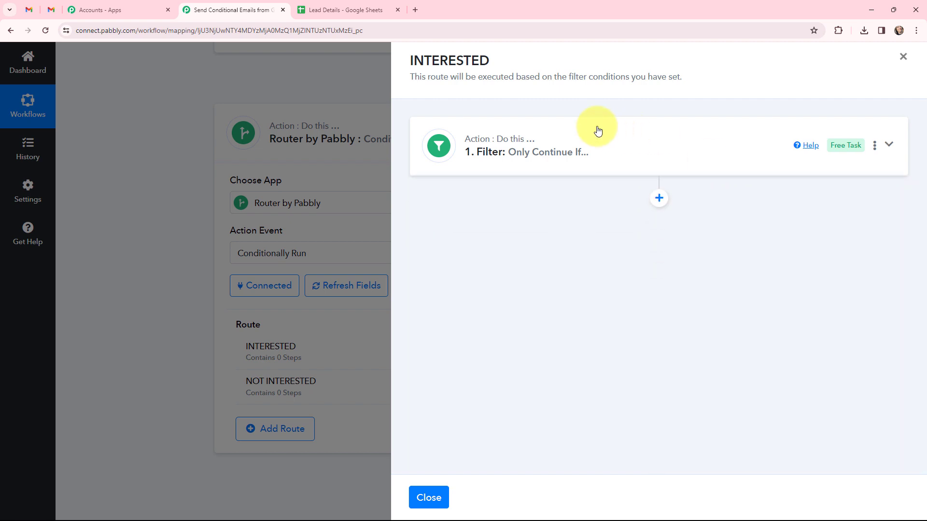
# Add a Gmail action after the filter in the INTERESTED route, with the action event Send Email
pyautogui.click(658, 198)
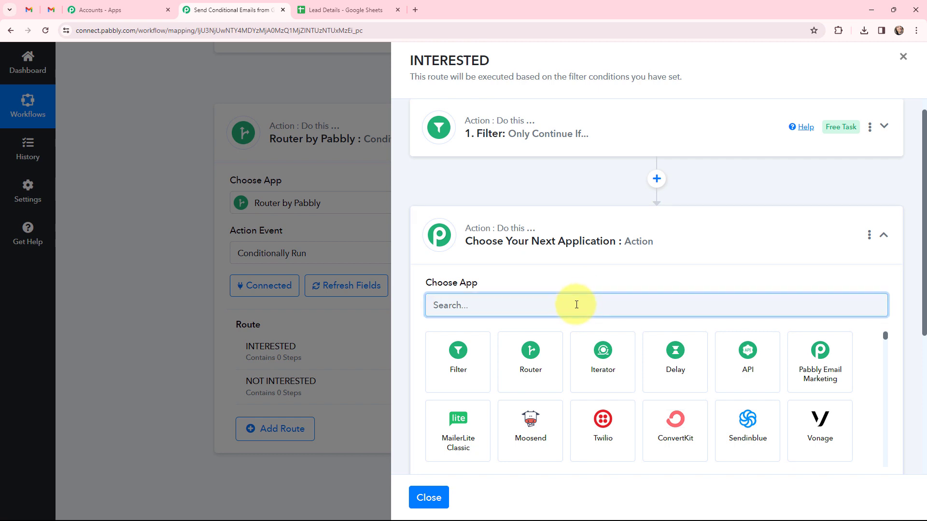
pyautogui.write('gmail')
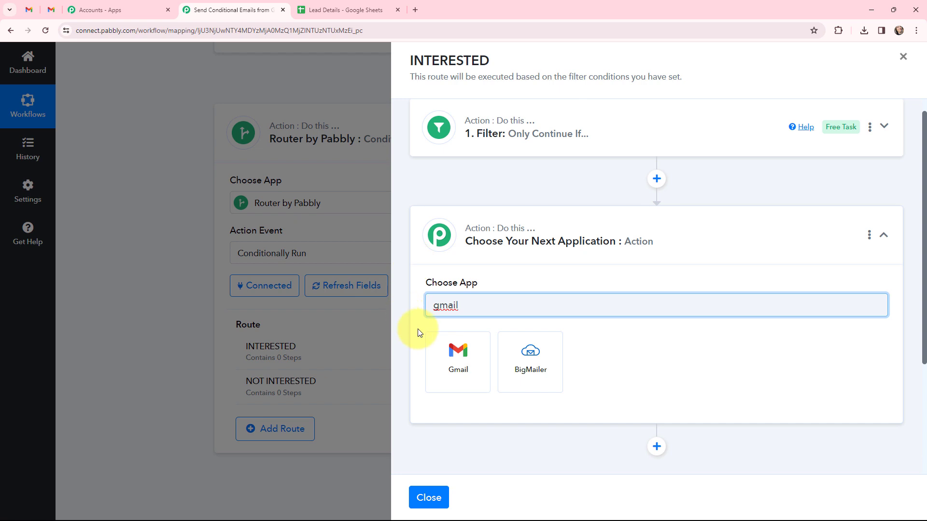
pyautogui.click(457, 357)
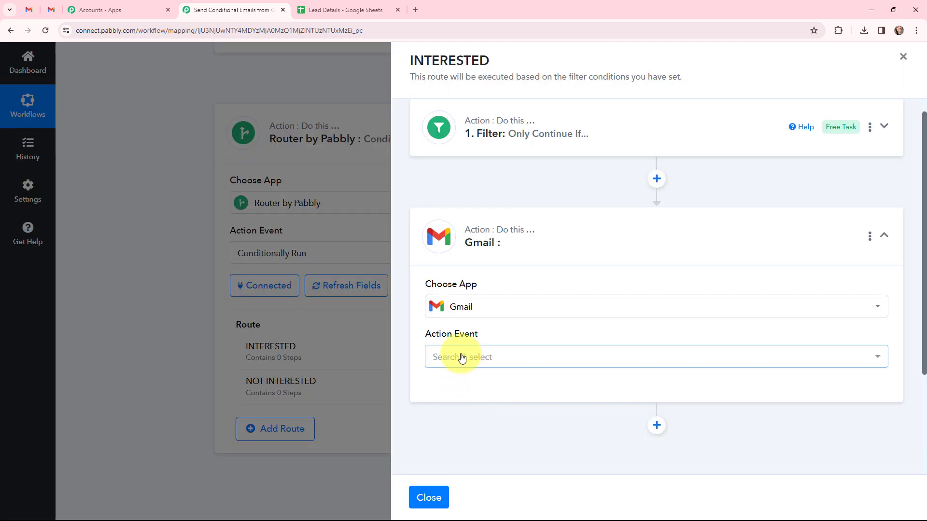
pyautogui.click(461, 357)
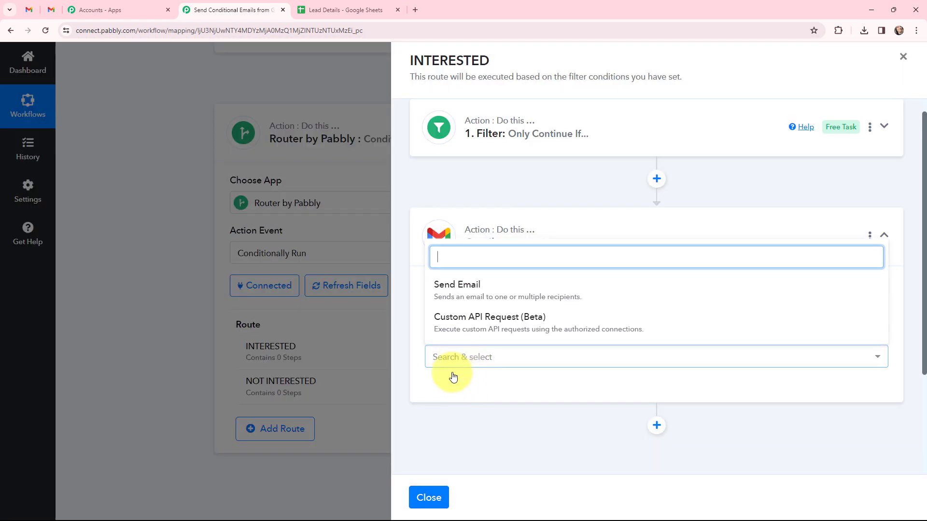
pyautogui.click(460, 288)
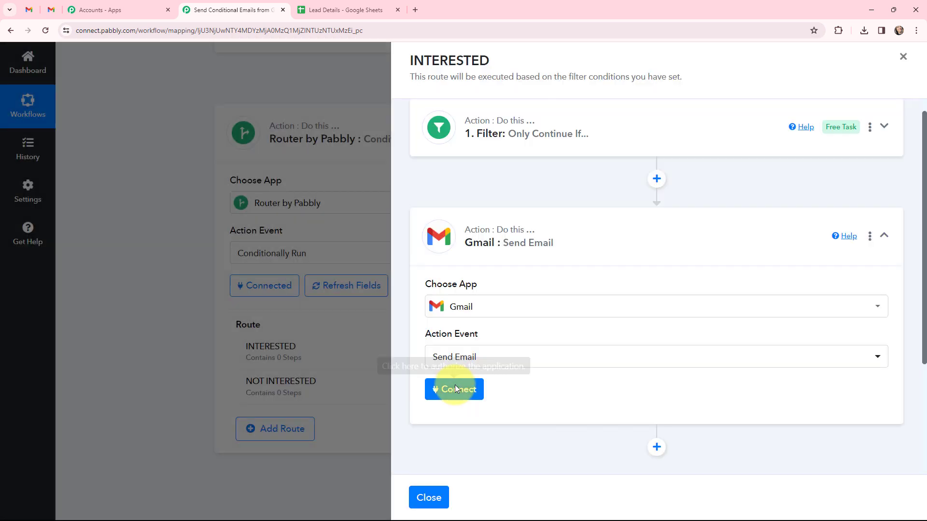
# Connect the Gmail action through a new connection and allow Pabbly Connect access to the Google account
pyautogui.click(456, 389)
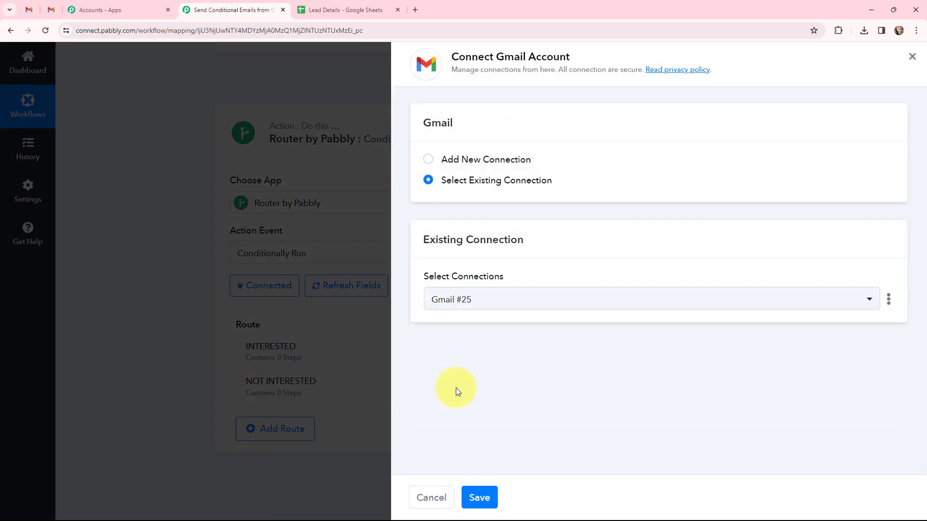
pyautogui.click(429, 159)
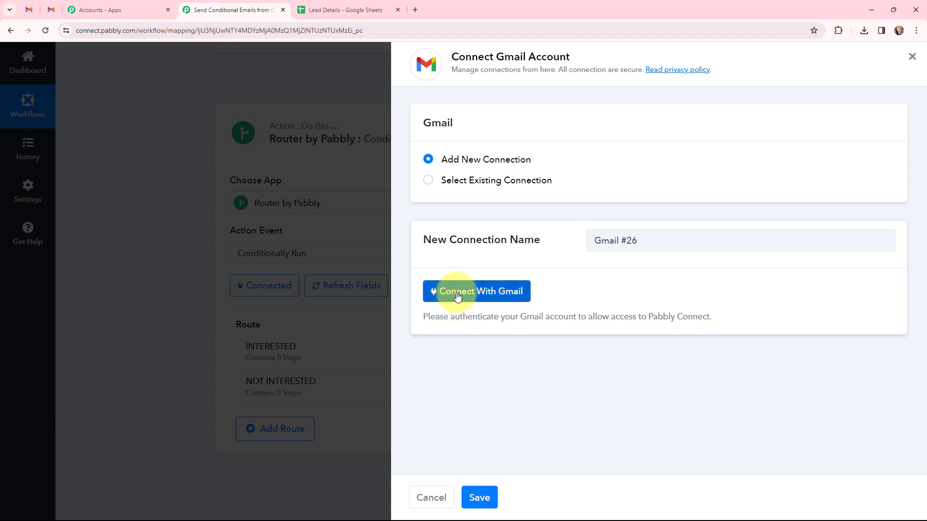
pyautogui.click(457, 292)
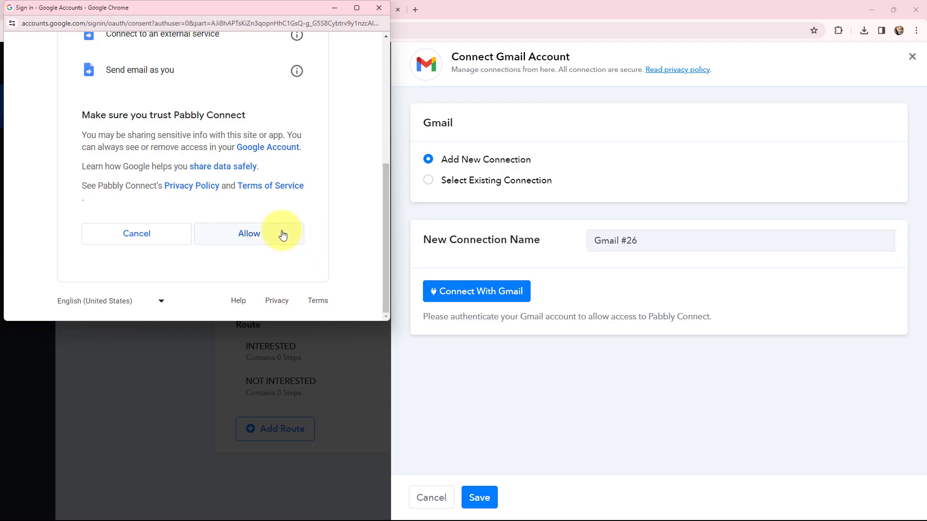
pyautogui.click(250, 236)
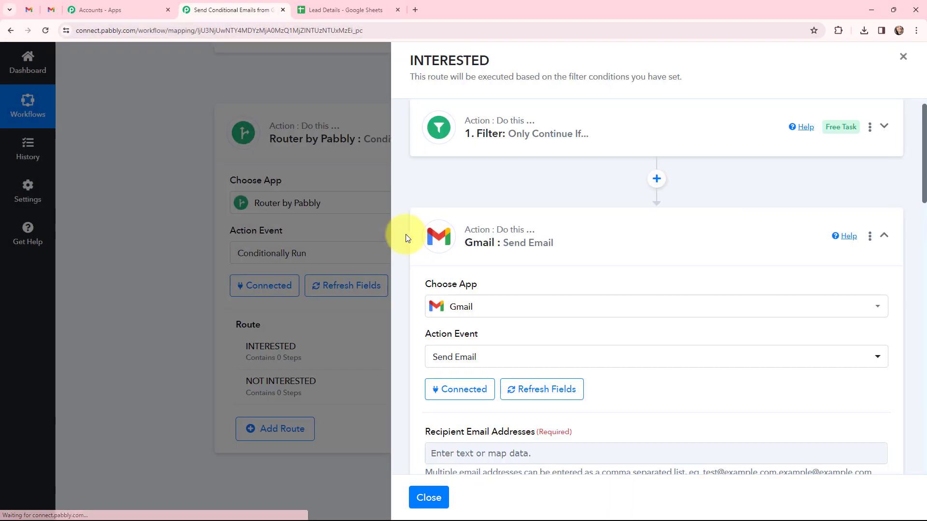
# Map the Gmail action's recipient email address to the Email field from the Google Sheets trigger
pyautogui.scroll(-5, 458, 193)
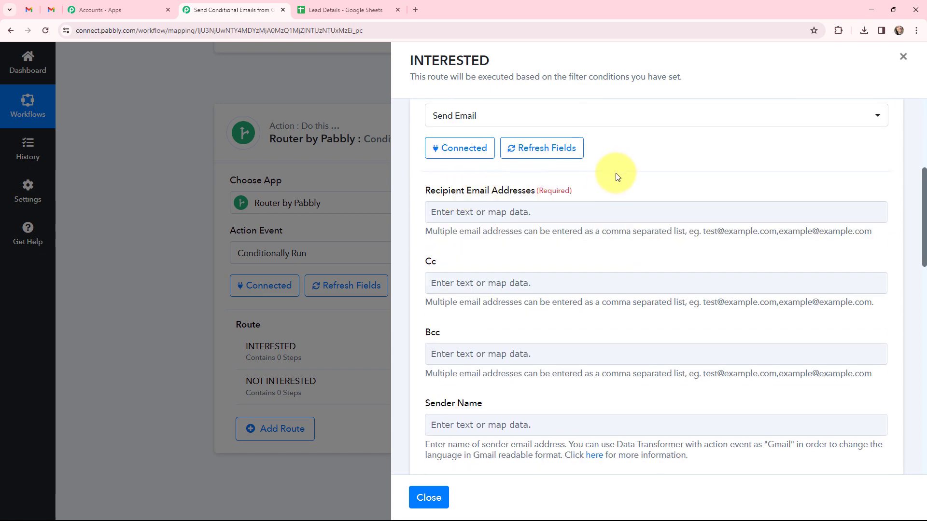
pyautogui.scroll(-1, 615, 172)
pyautogui.click(497, 168)
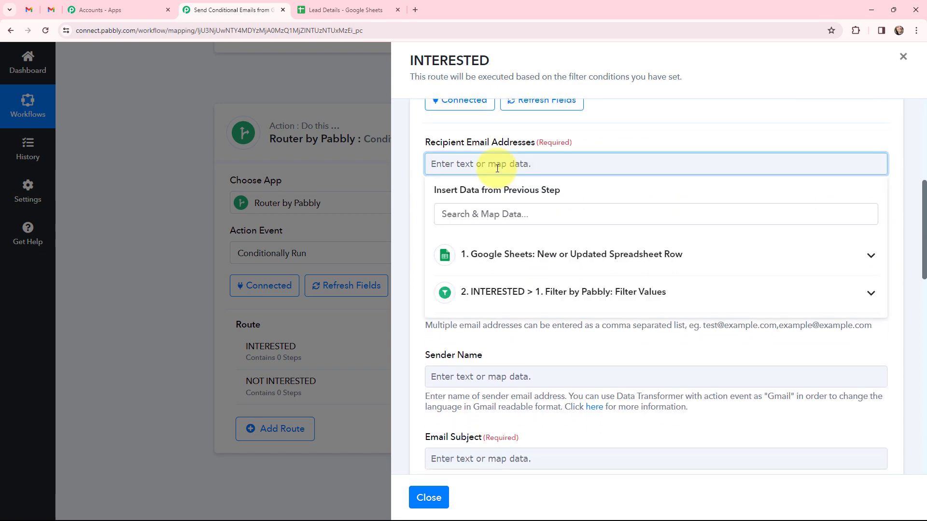
pyautogui.click(515, 256)
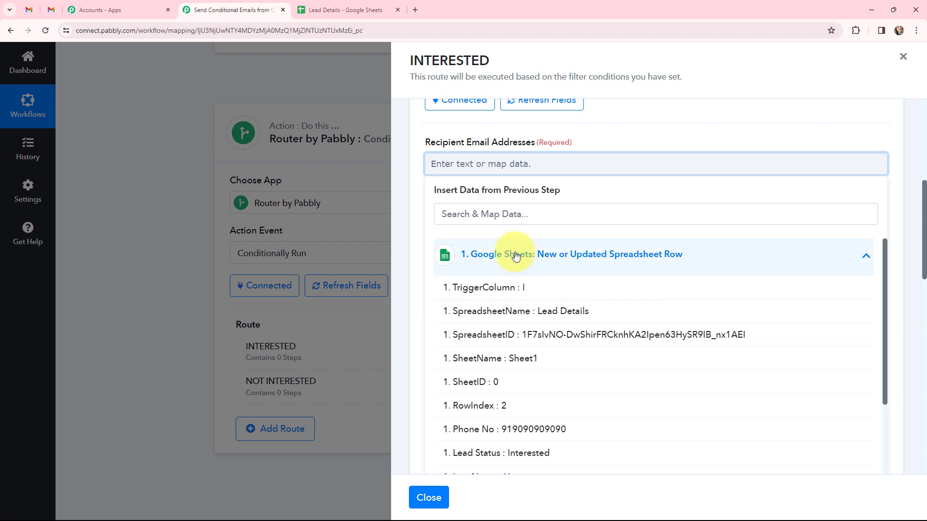
pyautogui.scroll(-3, 528, 306)
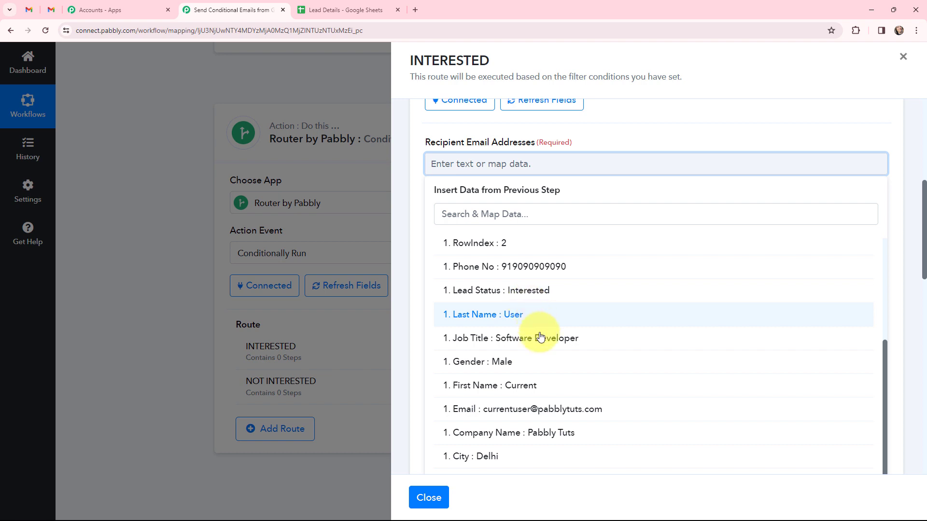
pyautogui.click(627, 409)
pyautogui.click(622, 141)
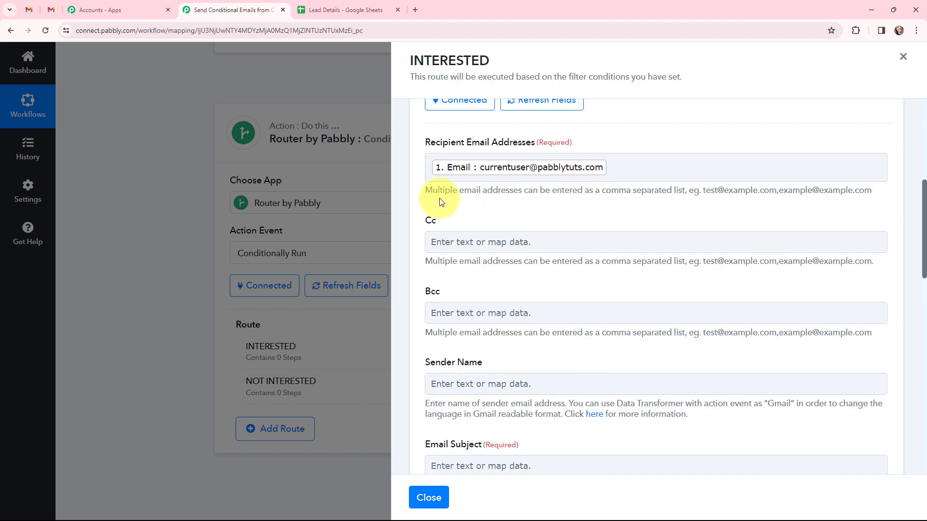
# Set the email's sender name to DejaVu Holidays
pyautogui.scroll(-2, 441, 201)
pyautogui.click(451, 289)
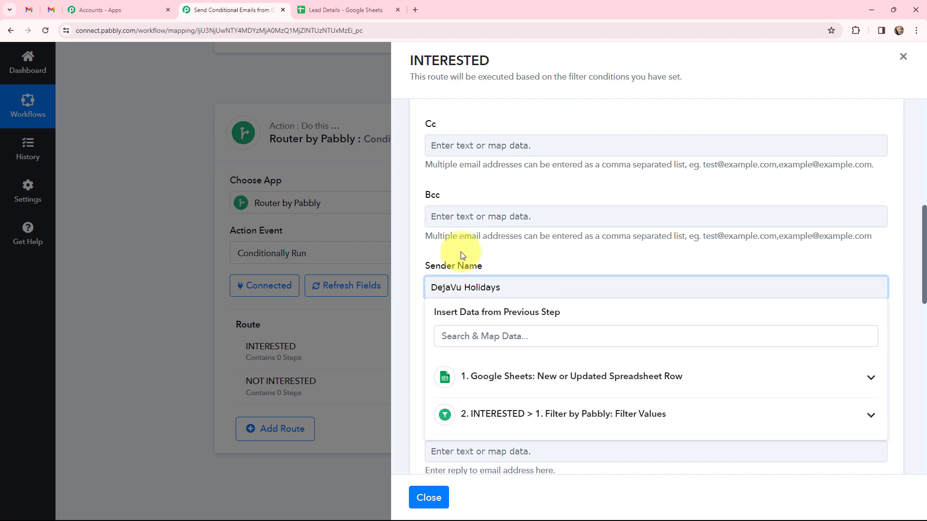
pyautogui.click(476, 241)
# Enter the email subject "Holidays Incominggg for" and fill the email content with the membership trial welcome message starting with "Dear"
pyautogui.scroll(-4, 476, 232)
pyautogui.click(449, 173)
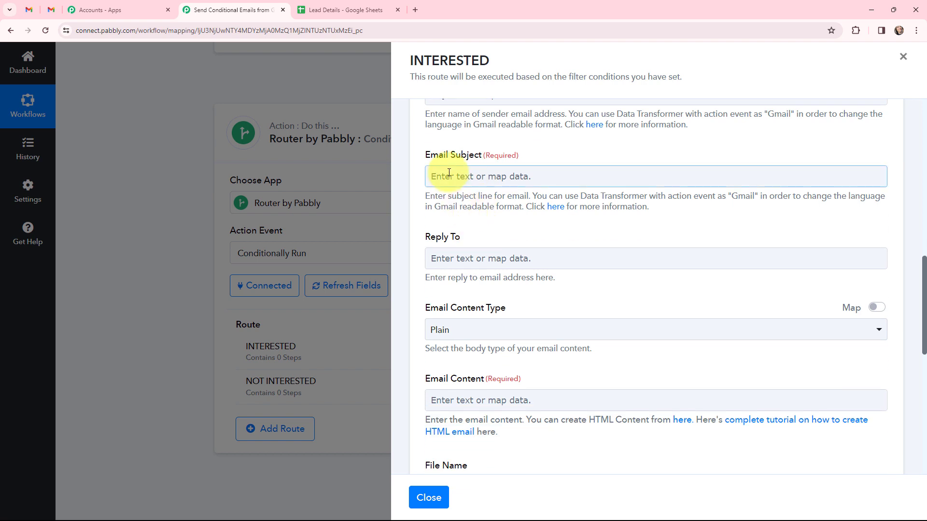
pyautogui.click(435, 411)
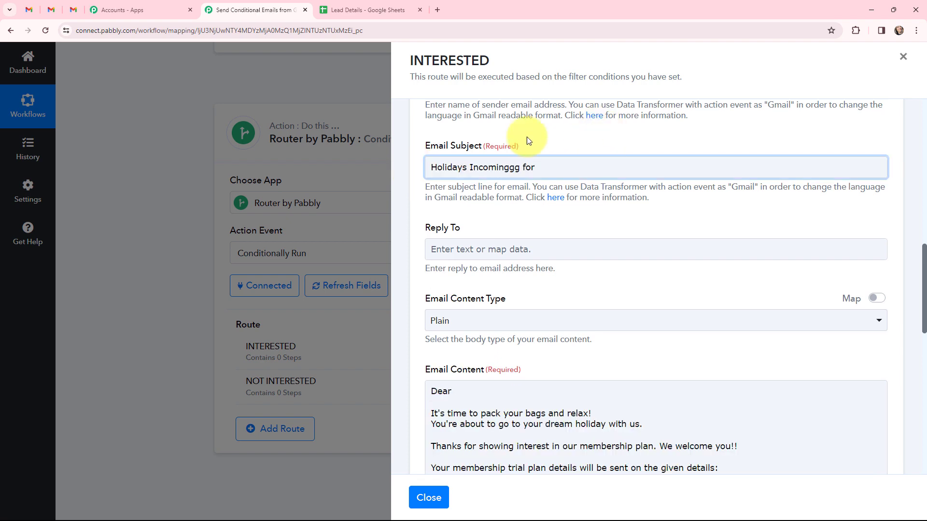
# Append the mapped First Name and Last Name from the Google Sheets trigger to the end of the email subject
pyautogui.click(533, 167)
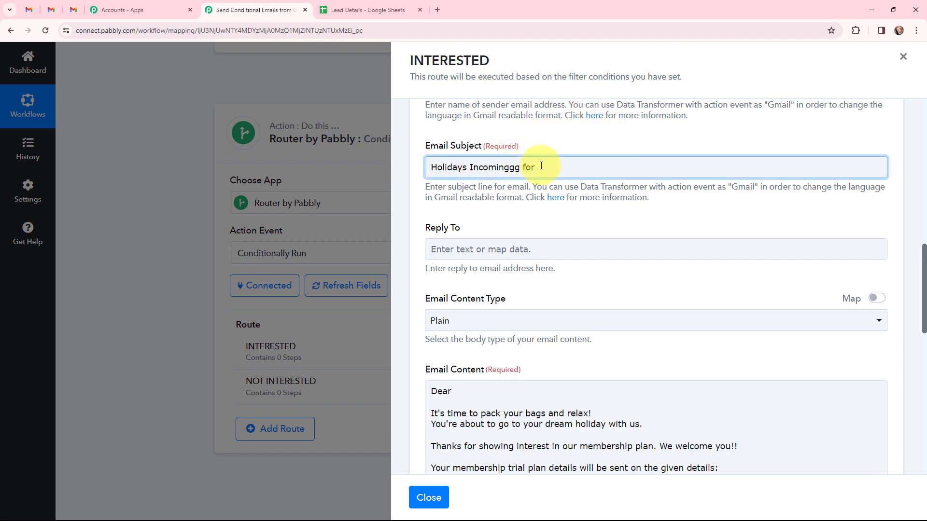
pyautogui.click(566, 168)
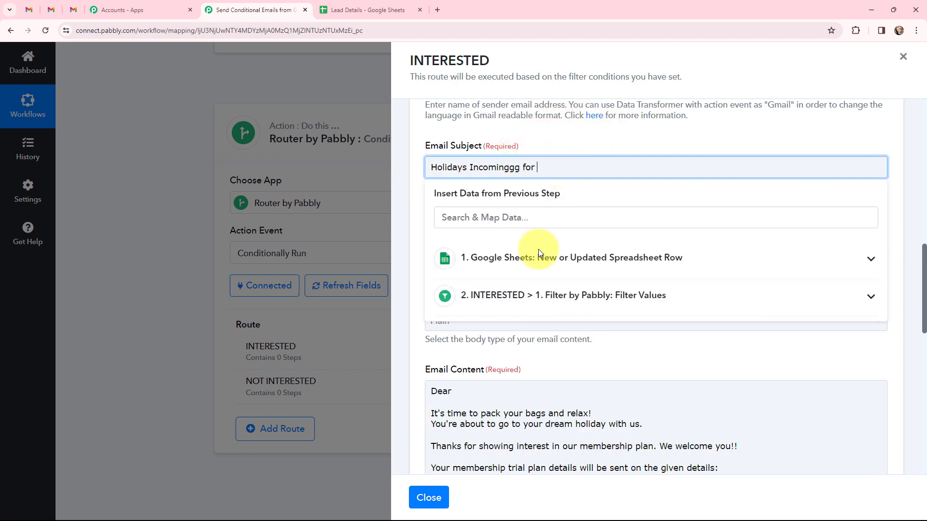
pyautogui.click(517, 254)
pyautogui.scroll(-2, 531, 321)
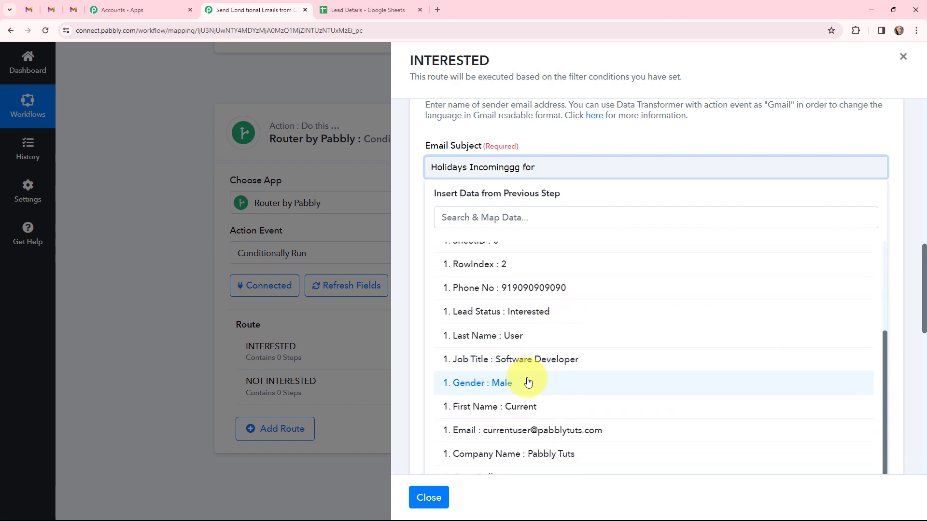
pyautogui.click(538, 408)
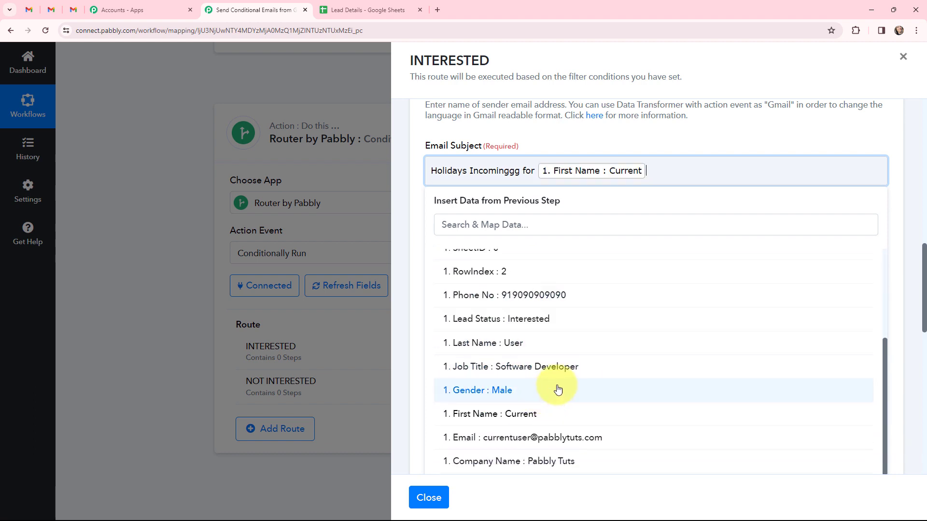
pyautogui.click(534, 345)
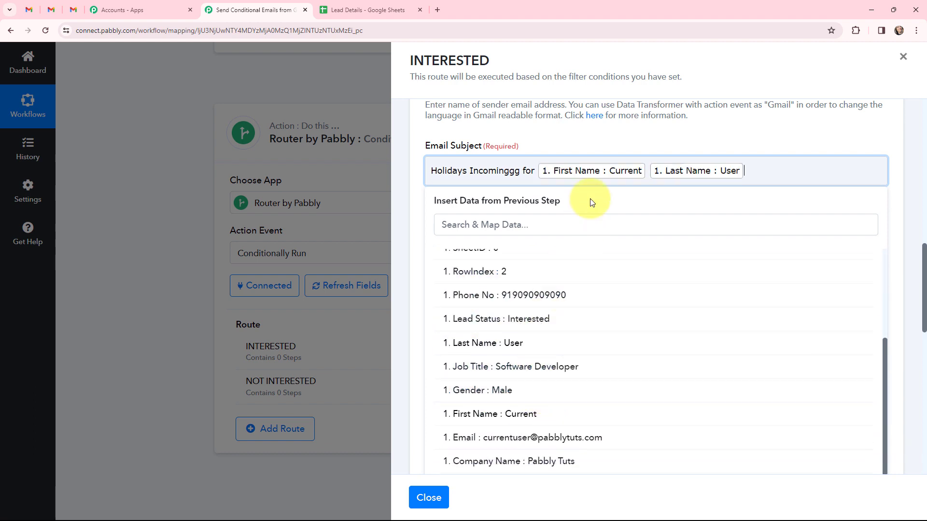
pyautogui.click(609, 137)
# Map First Name and Last Name from the Google Sheets trigger after "Dear" in the email content
pyautogui.scroll(-1, 571, 235)
pyautogui.scroll(-2, 570, 237)
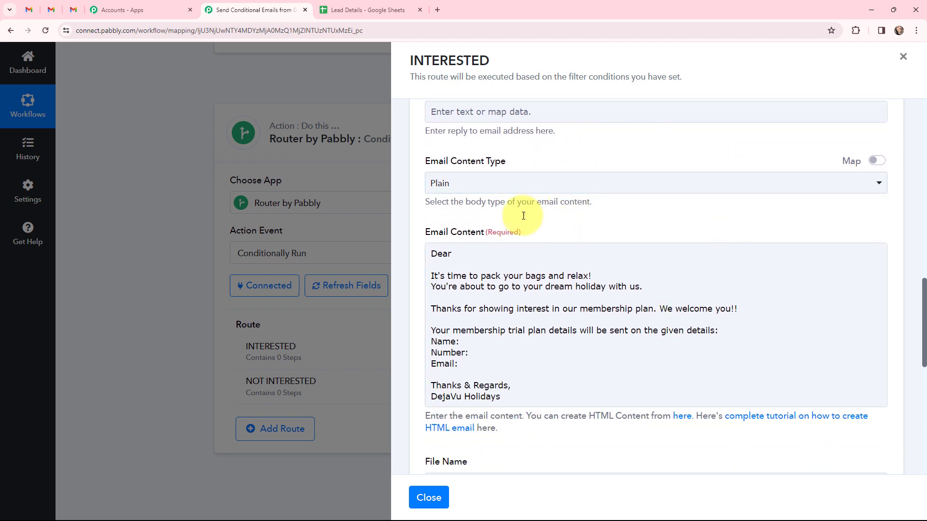
pyautogui.click(582, 180)
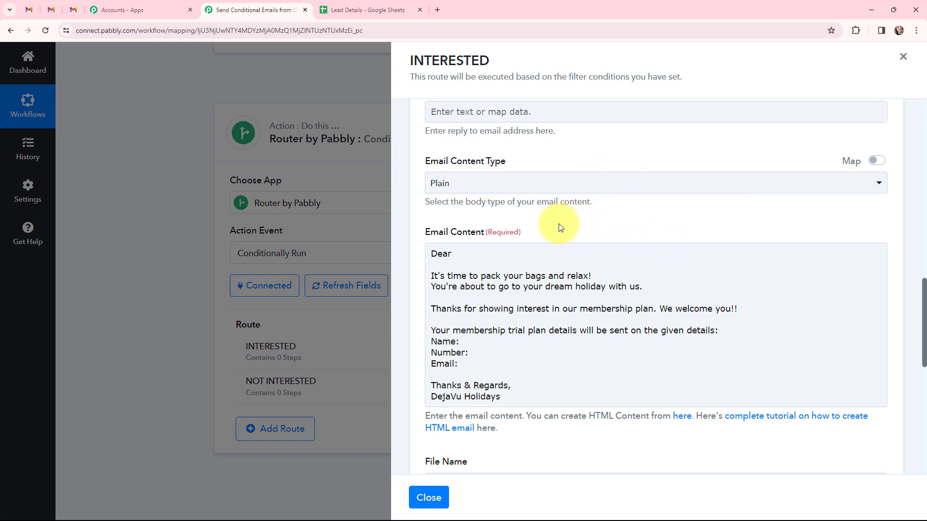
pyautogui.click(456, 254)
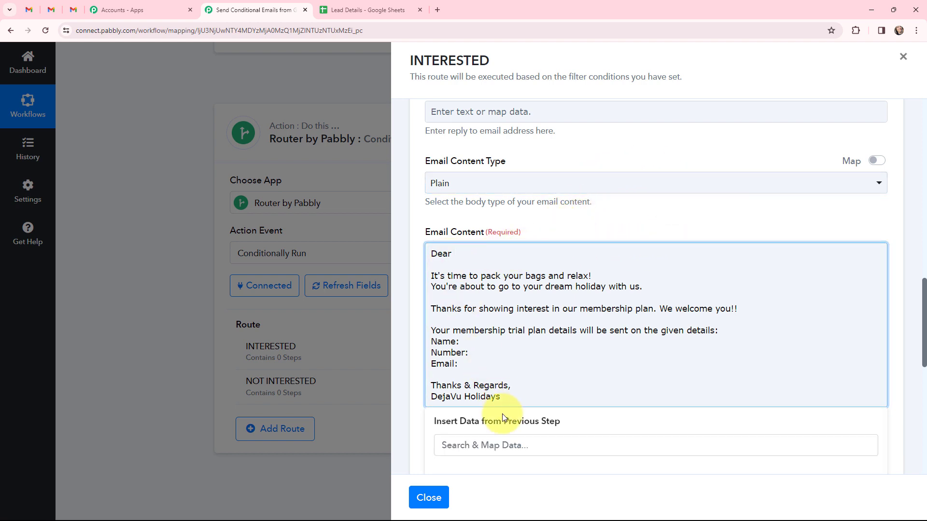
pyautogui.scroll(-2, 538, 405)
pyautogui.click(541, 396)
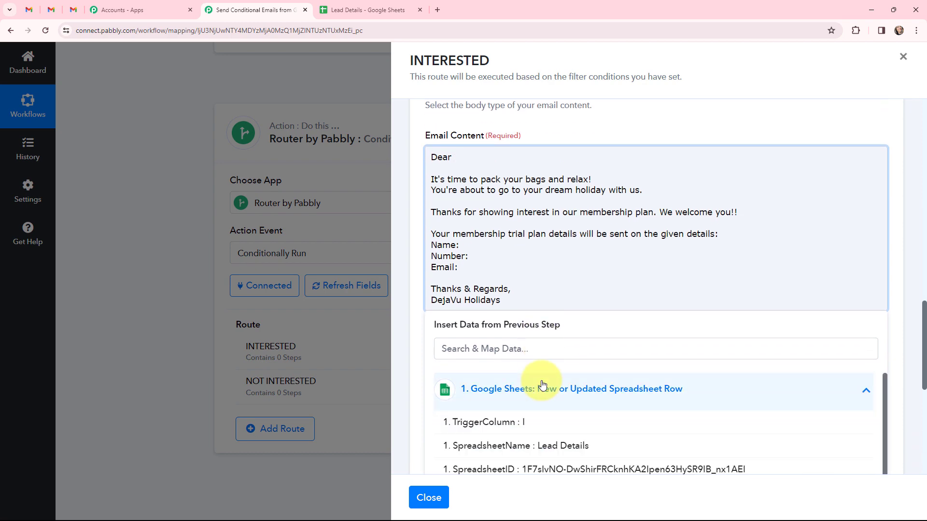
pyautogui.scroll(-5, 548, 376)
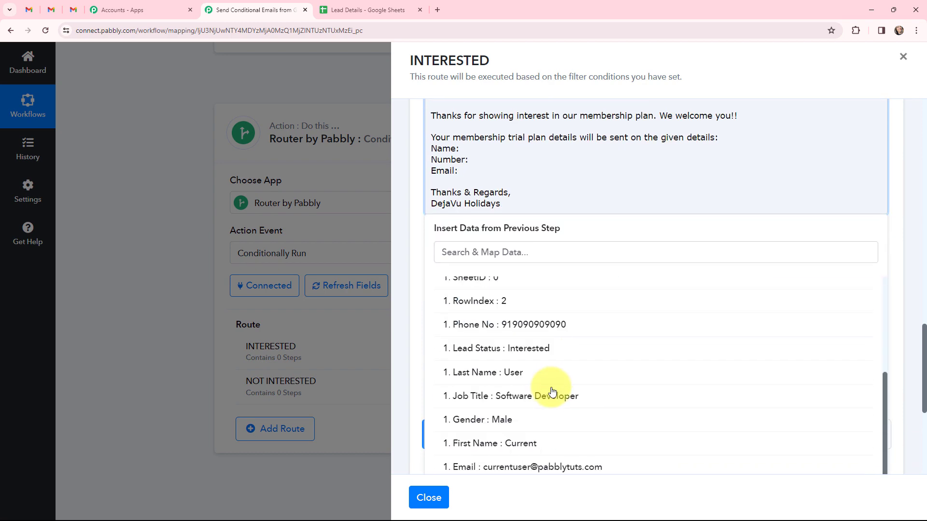
pyautogui.click(538, 442)
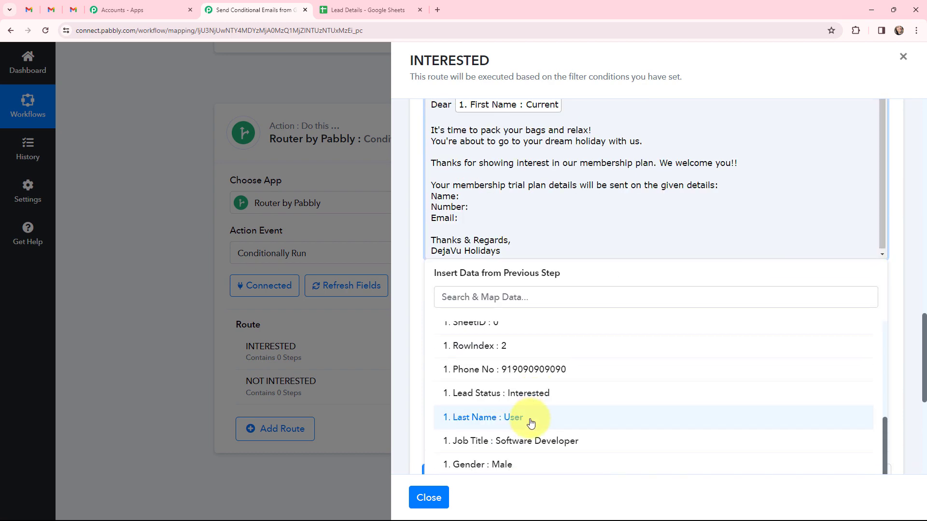
pyautogui.click(531, 423)
# Map First Name and Last Name from the Google Sheets trigger to the "Name:" line of the email content
pyautogui.click(548, 224)
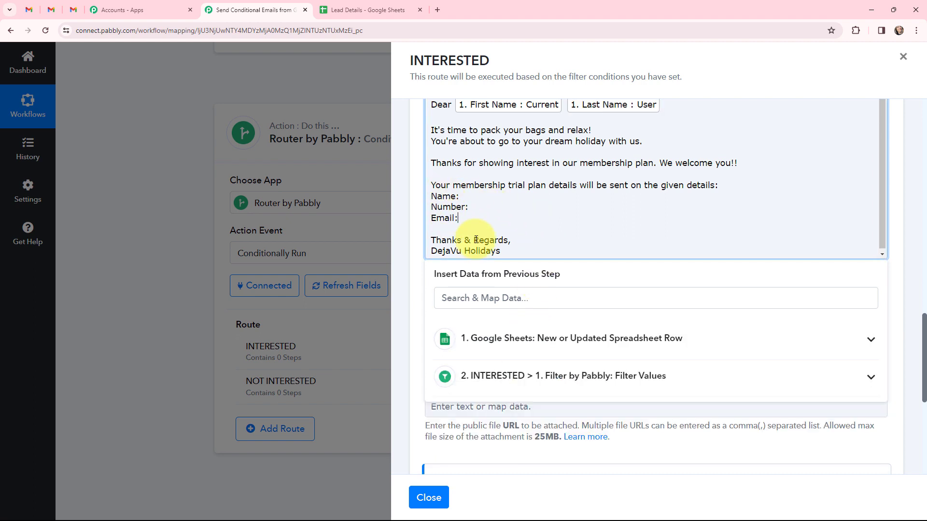
pyautogui.scroll(1, 473, 174)
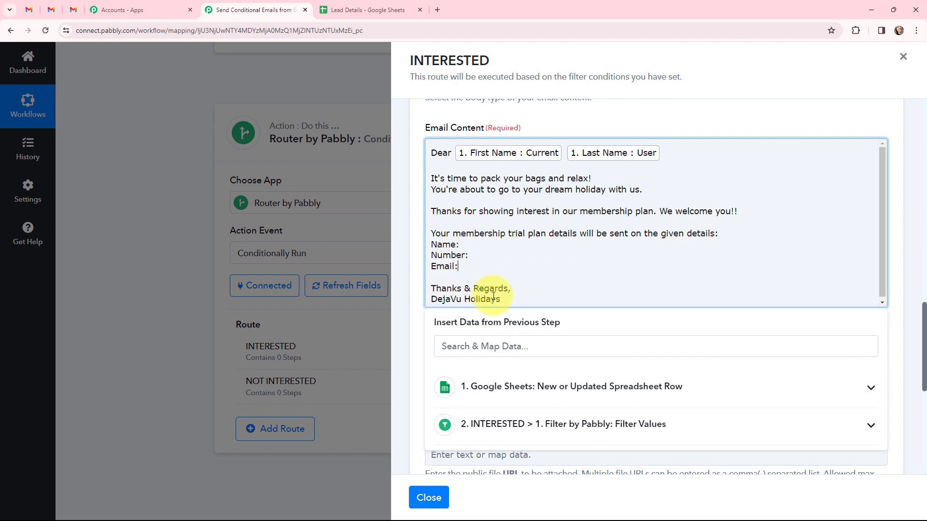
pyautogui.click(488, 248)
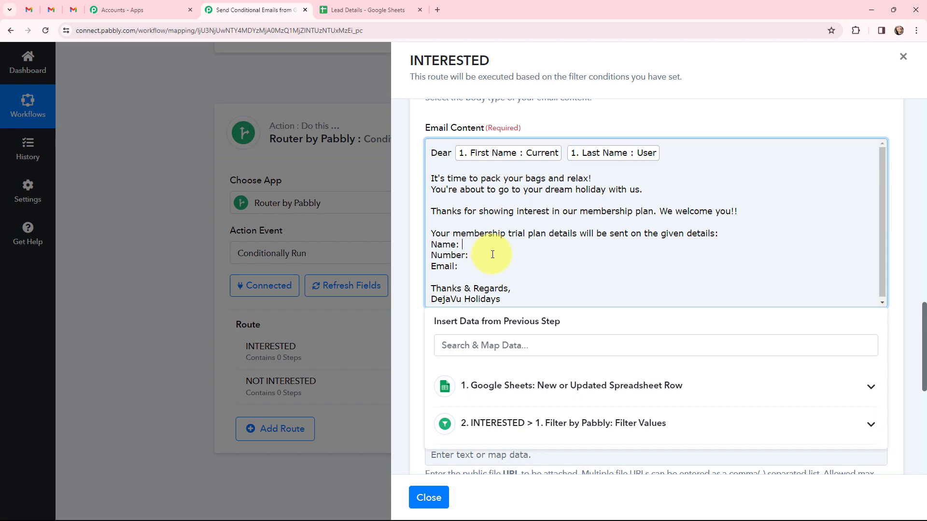
pyautogui.click(507, 385)
pyautogui.scroll(-5, 563, 328)
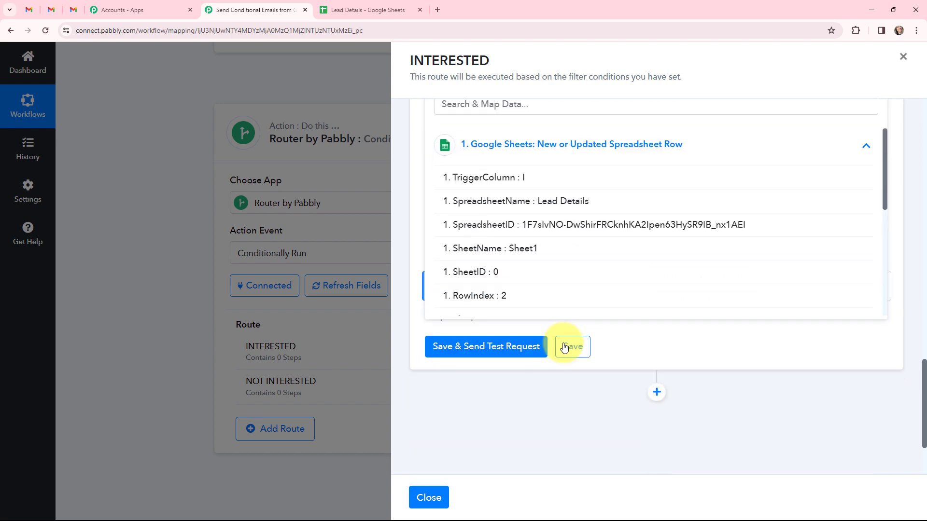
pyautogui.scroll(-3, 535, 280)
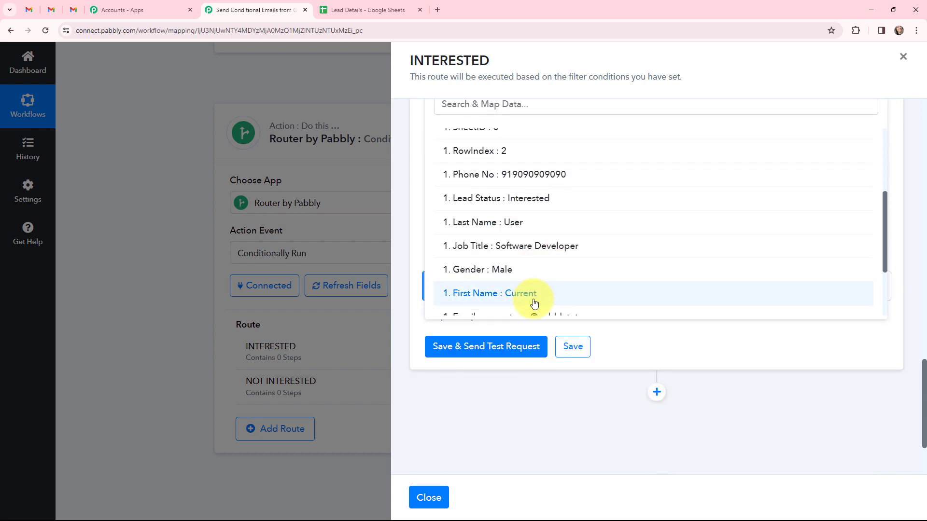
pyautogui.click(534, 303)
pyautogui.click(520, 332)
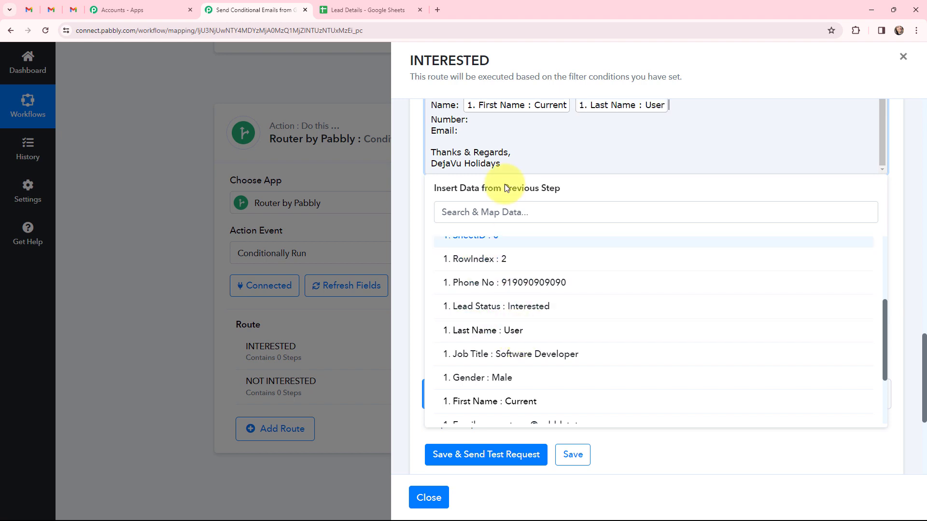
# Map Phone No from the Google Sheets trigger to the "Number:" line of the email content
pyautogui.click(495, 119)
pyautogui.click(532, 254)
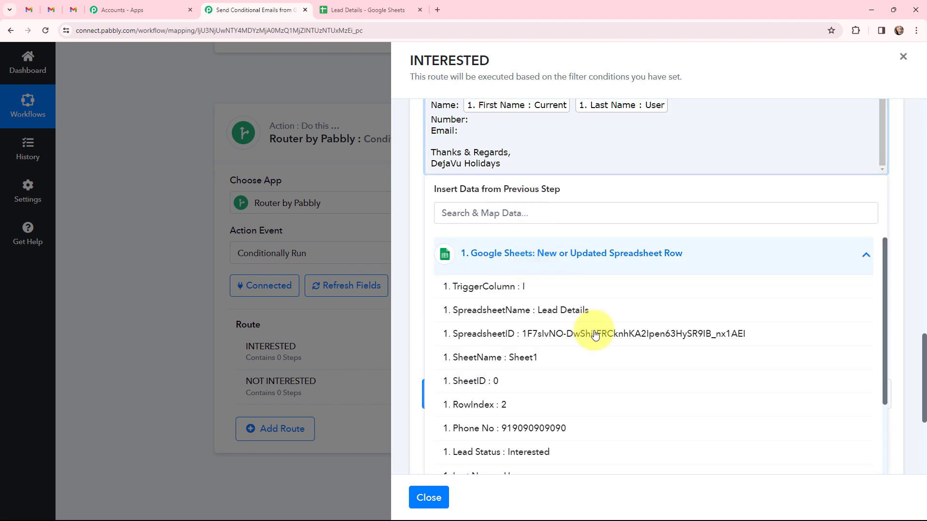
pyautogui.click(534, 429)
# Map Email from the Google Sheets trigger to the "Email:" line of the email content and close the mapping list
pyautogui.click(532, 138)
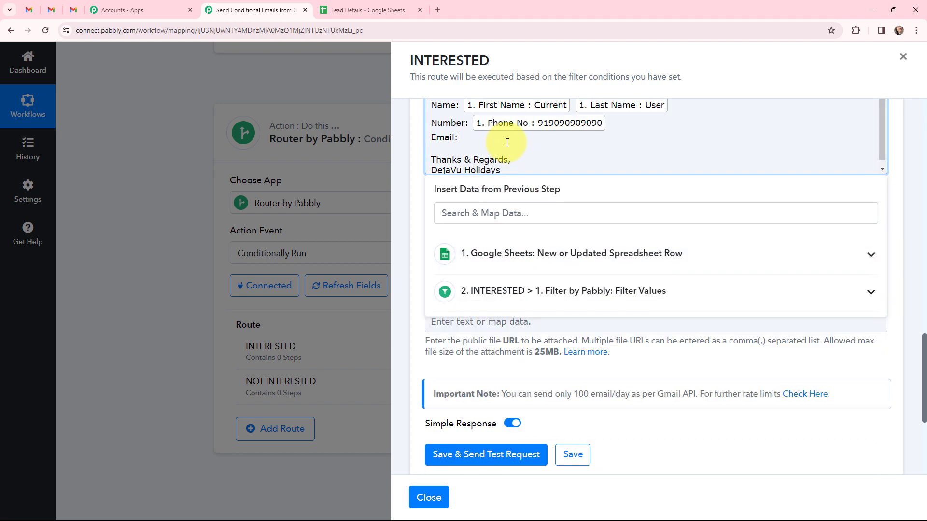
pyautogui.click(507, 271)
pyautogui.scroll(-3, 549, 374)
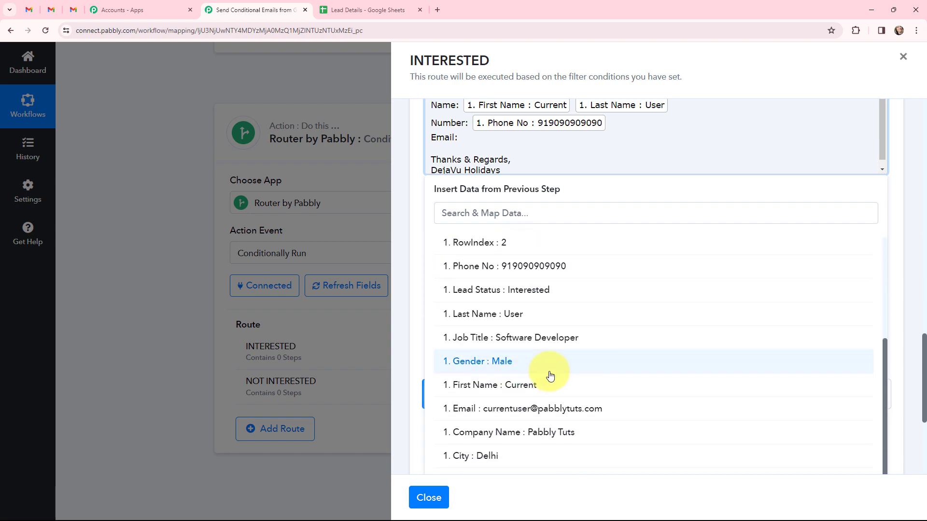
pyautogui.click(559, 407)
pyautogui.click(654, 131)
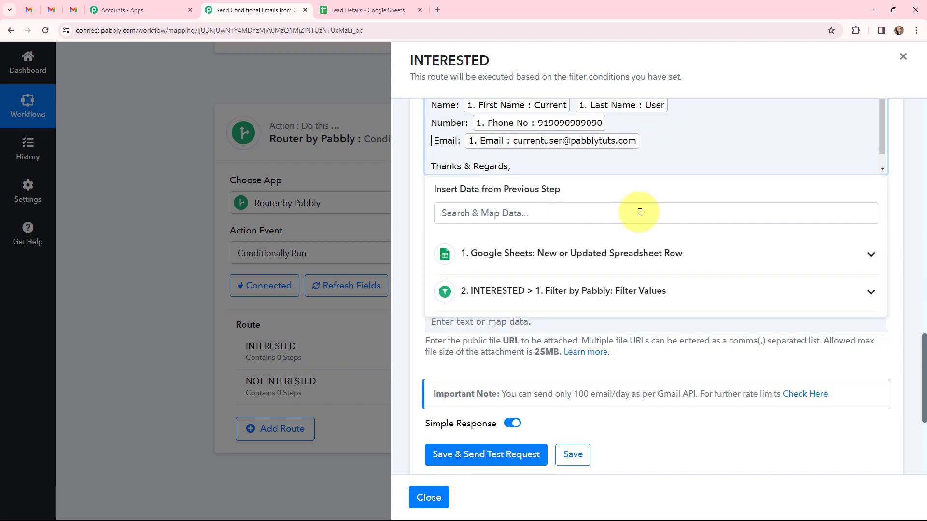
pyautogui.click(505, 338)
# Review the Gmail action's sender name, subject, content type, mapped email content and attachment fields
pyautogui.scroll(3, 514, 233)
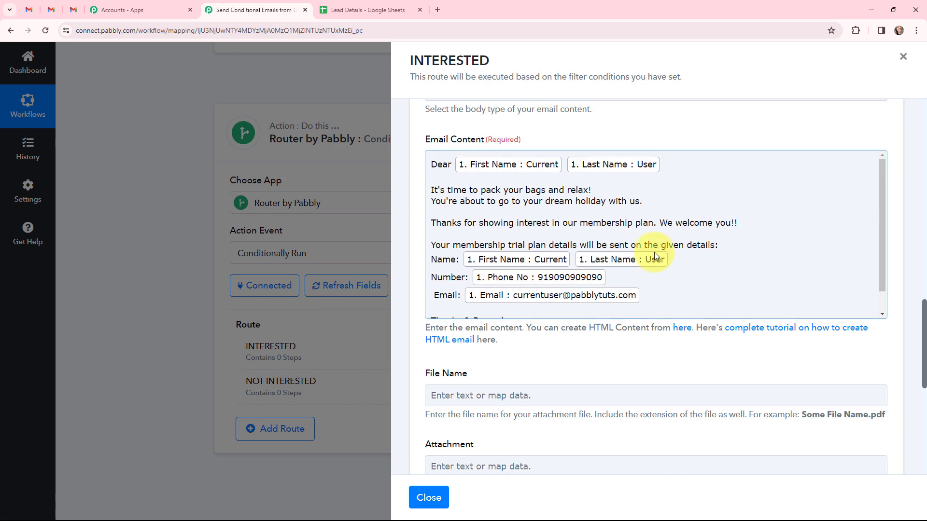
pyautogui.scroll(4, 770, 212)
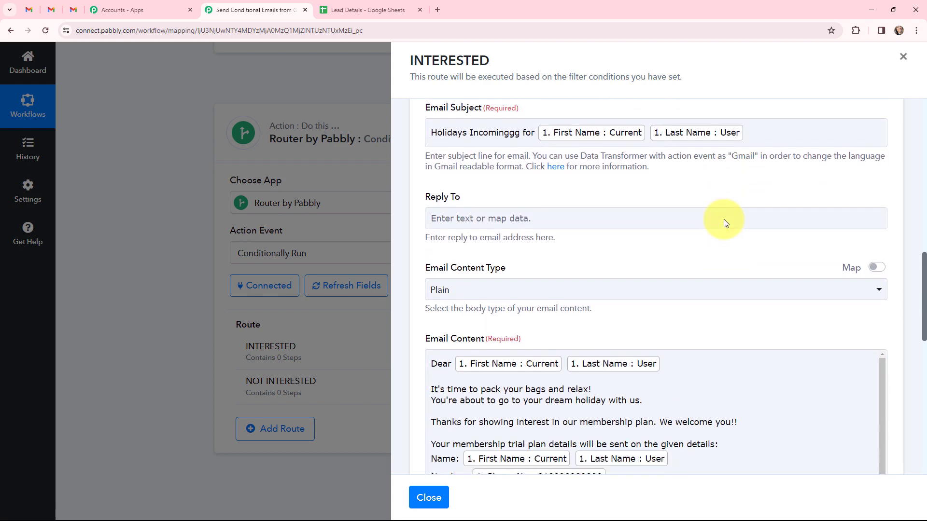
pyautogui.scroll(-1, 723, 220)
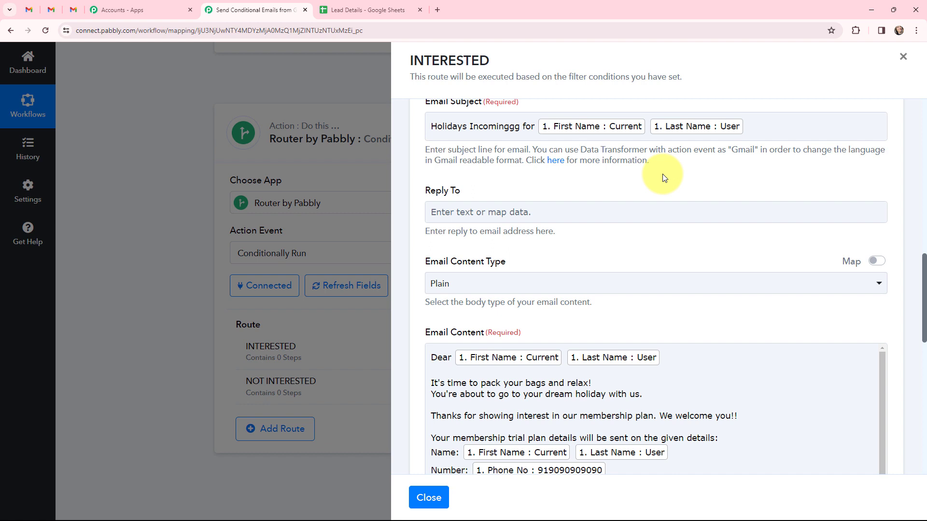
pyautogui.scroll(-1, 662, 174)
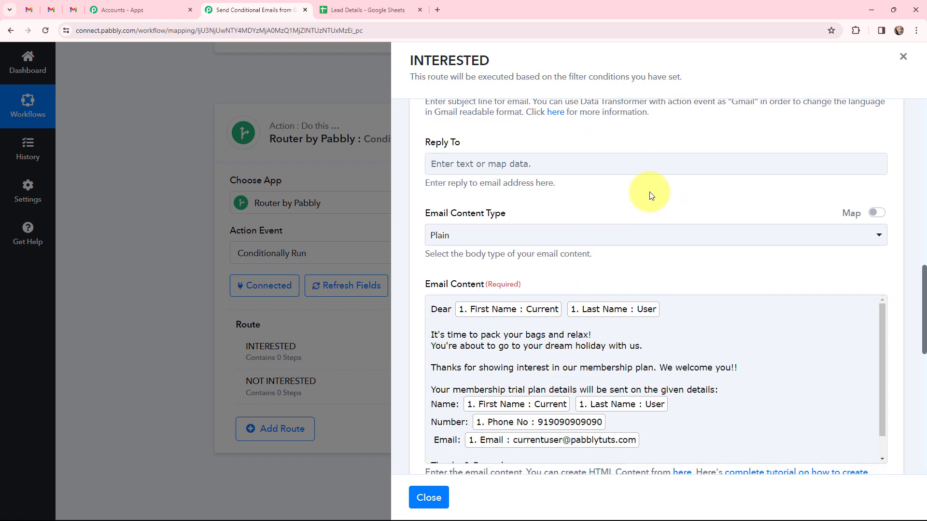
pyautogui.scroll(1, 648, 200)
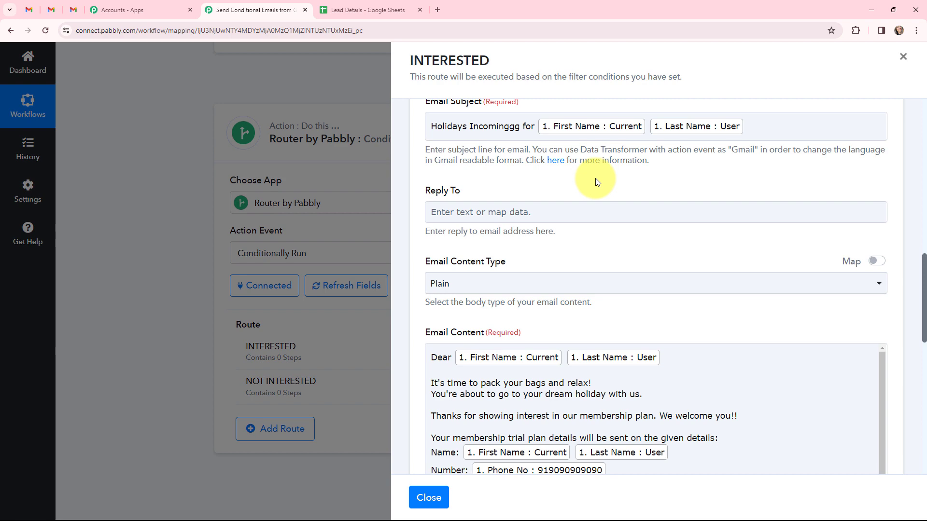
pyautogui.scroll(7, 595, 179)
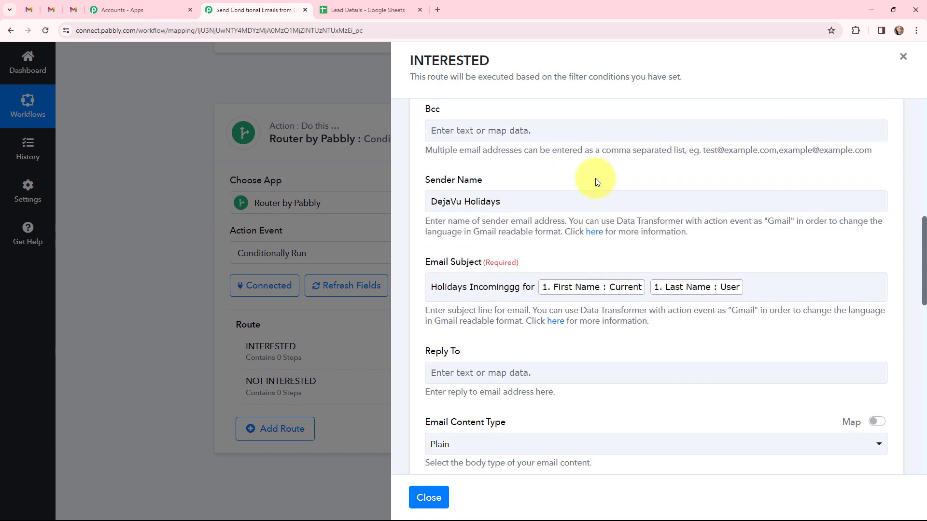
pyautogui.scroll(-6, 595, 178)
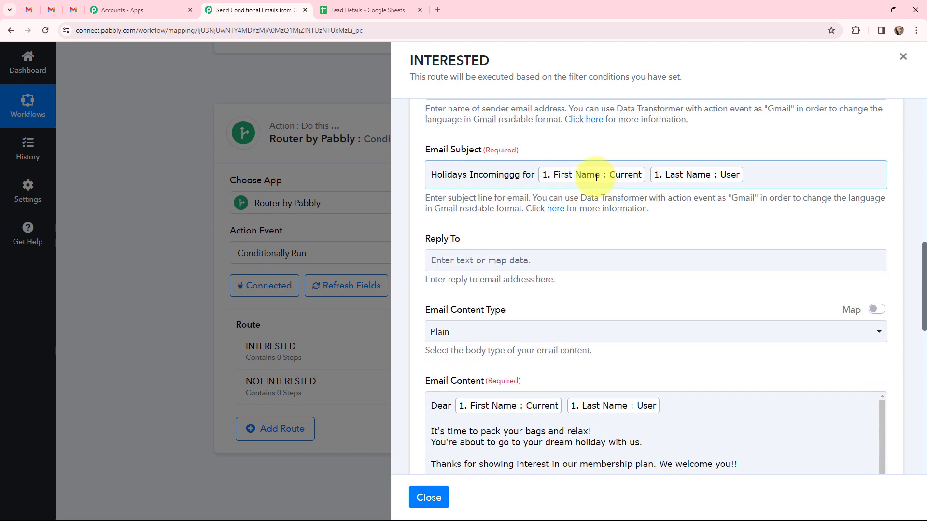
pyautogui.scroll(-6, 596, 177)
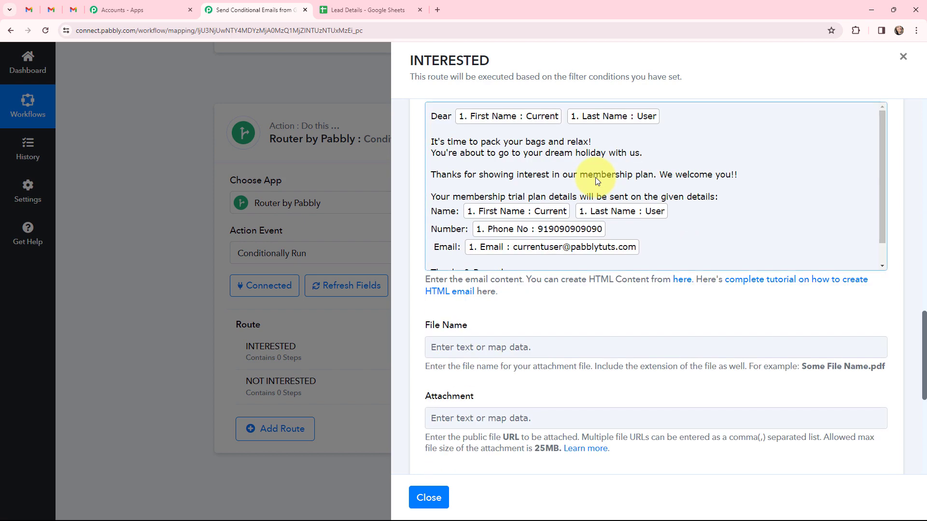
pyautogui.scroll(-5, 595, 178)
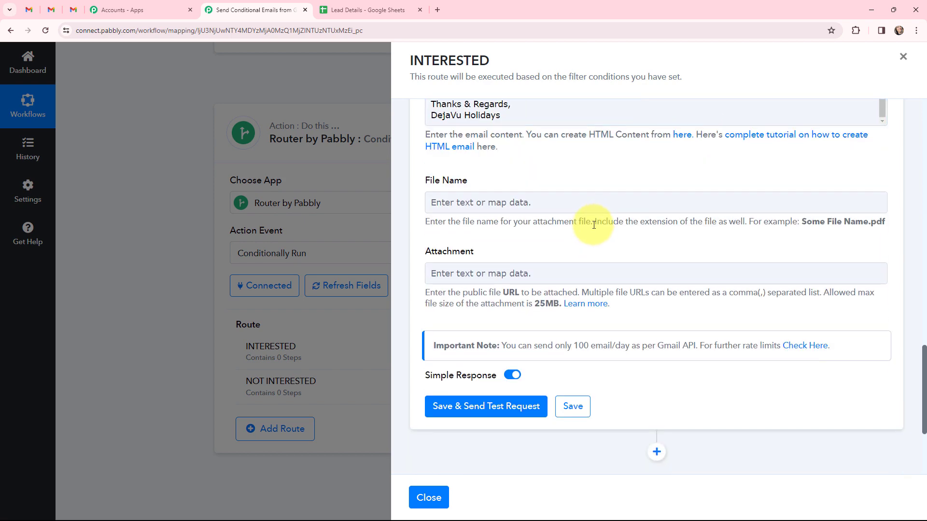
# Save the INTERESTED route's Gmail action with a test request and check the result status in the response
pyautogui.click(489, 407)
pyautogui.scroll(-4, 638, 222)
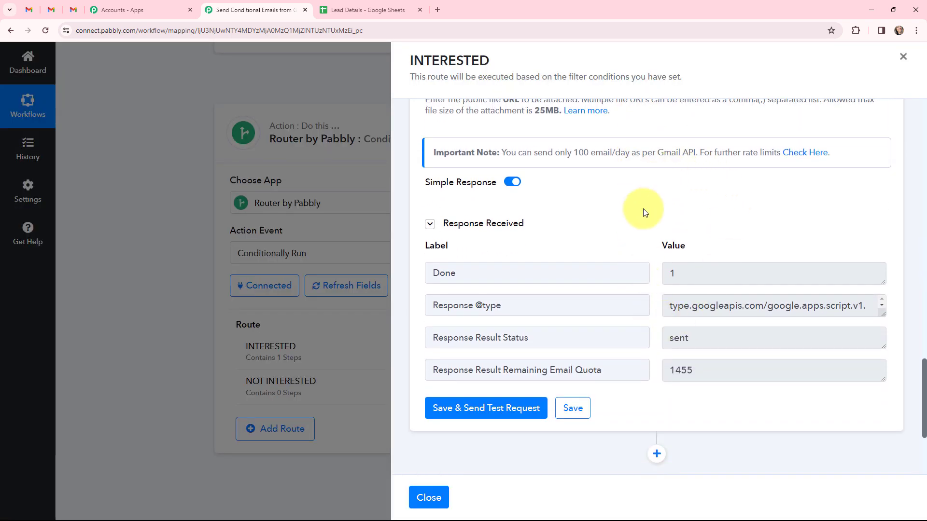
pyautogui.click(700, 340)
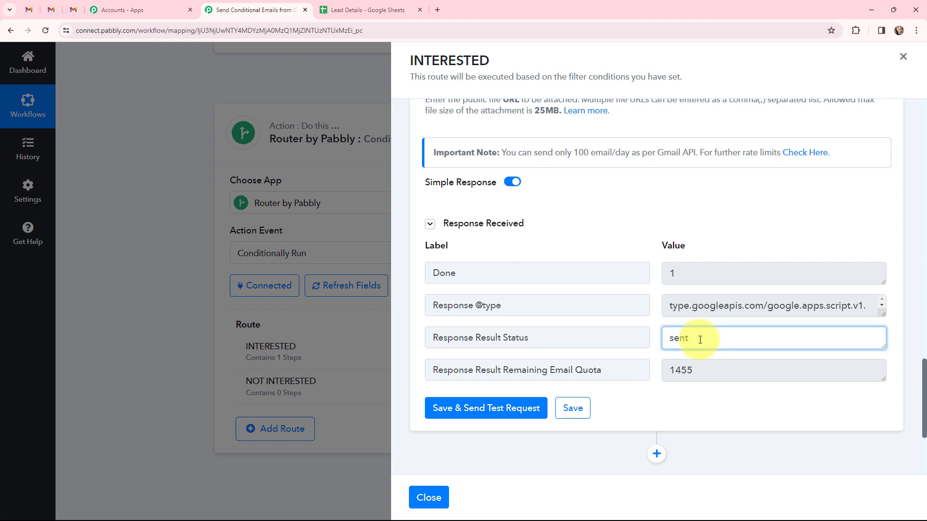
pyautogui.click(653, 339)
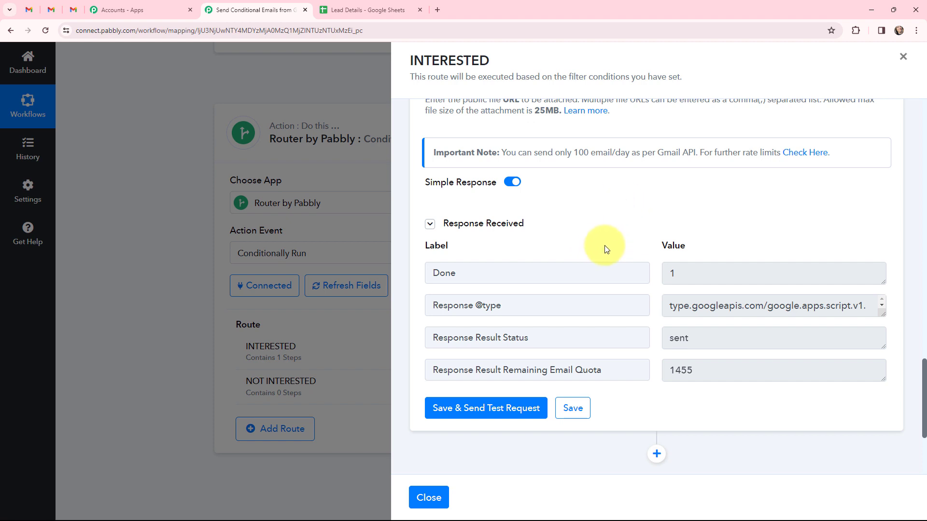
# Switch to the Gmail inbox and check the mapped name and phone number in the received test email
pyautogui.hotkey('ctrl', '2')
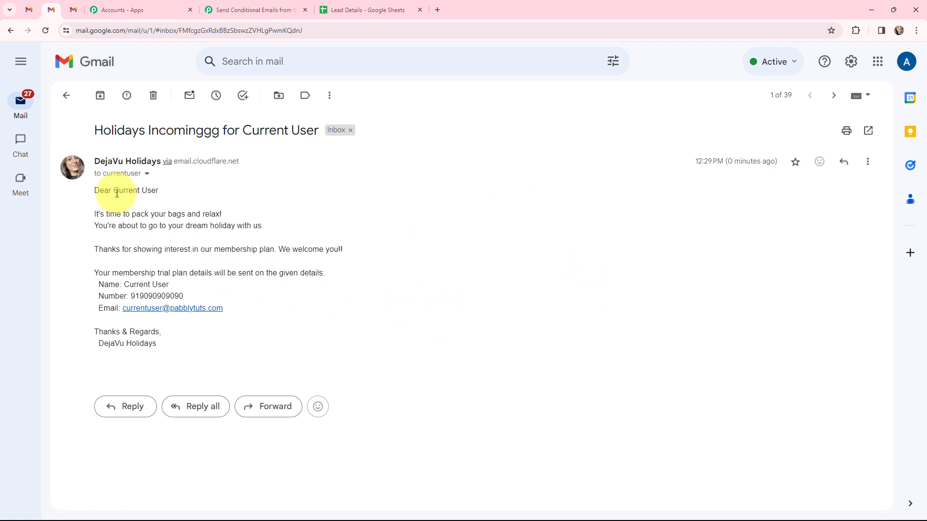
pyautogui.moveTo(114, 191); pyautogui.dragTo(151, 198)
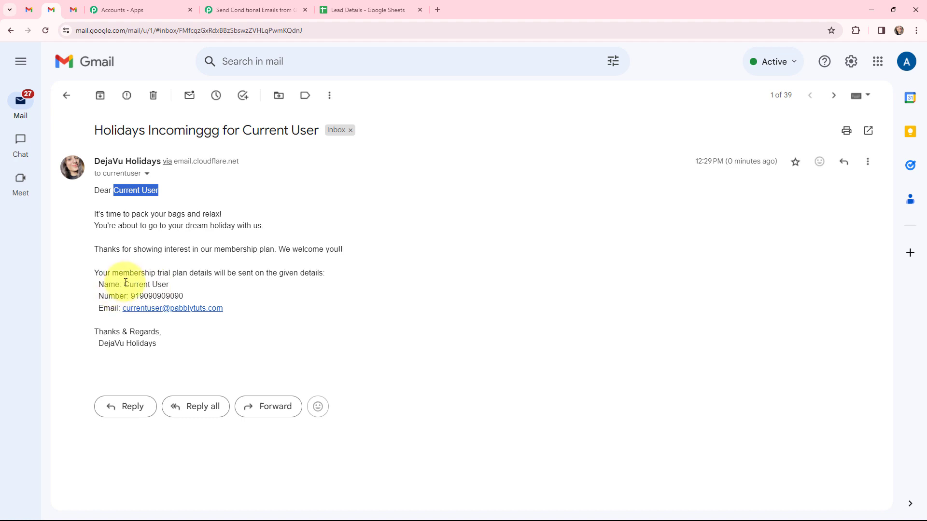
pyautogui.moveTo(125, 284); pyautogui.dragTo(182, 296)
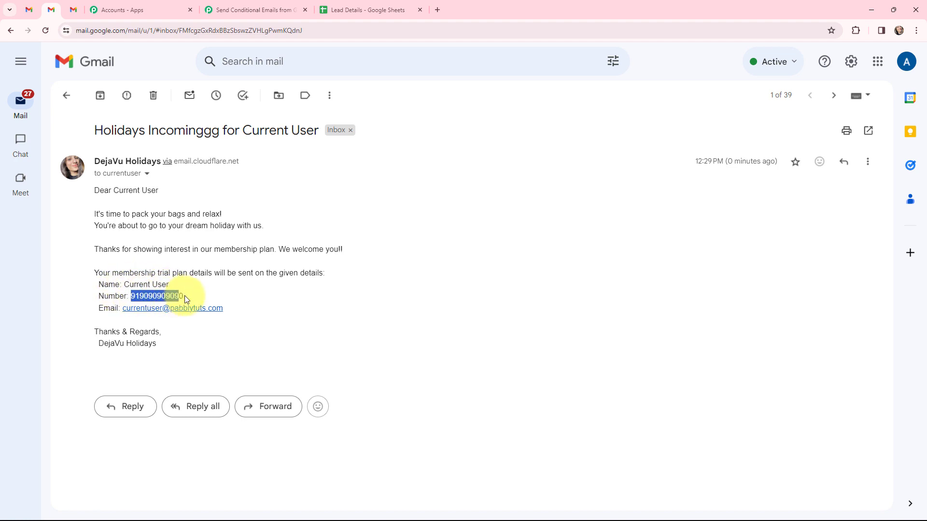
pyautogui.click(250, 306)
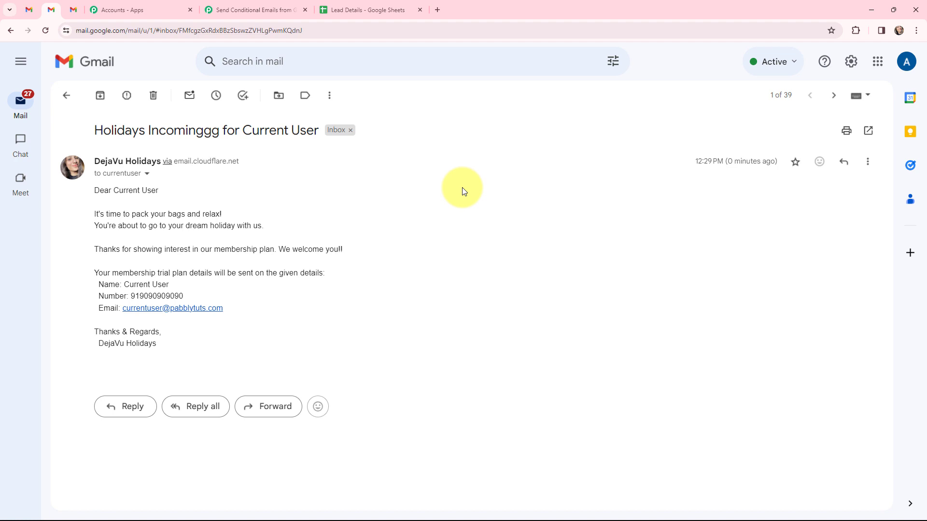
# Return to the Pabbly Connect workflow and close the INTERESTED route's configuration
pyautogui.click(259, 6)
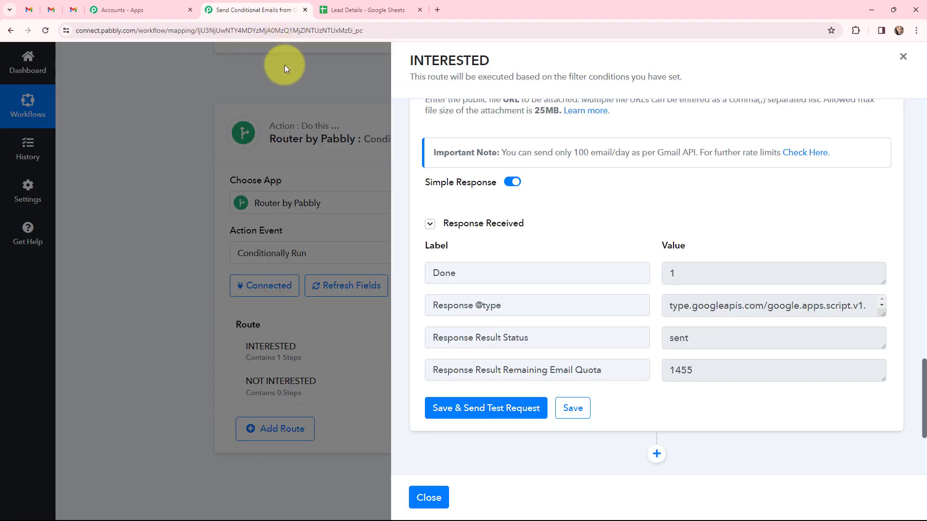
pyautogui.click(903, 56)
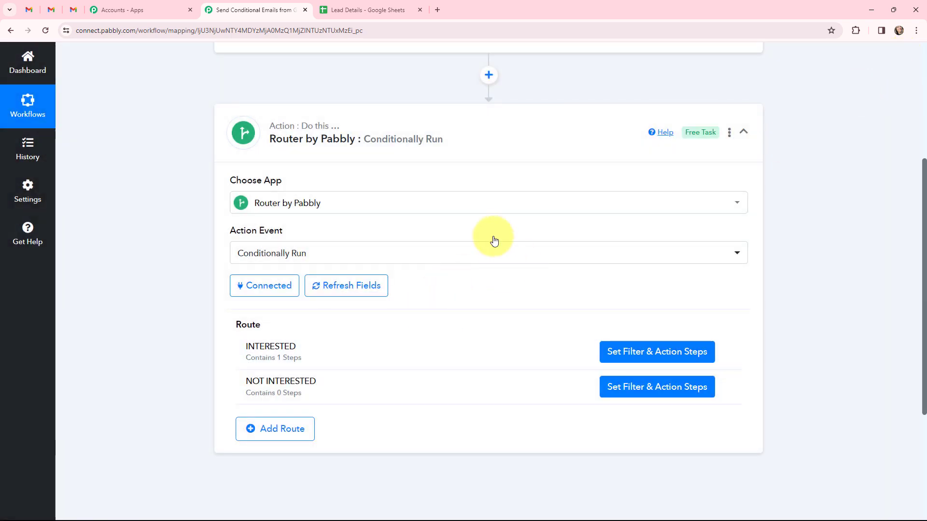
pyautogui.scroll(1, 374, 352)
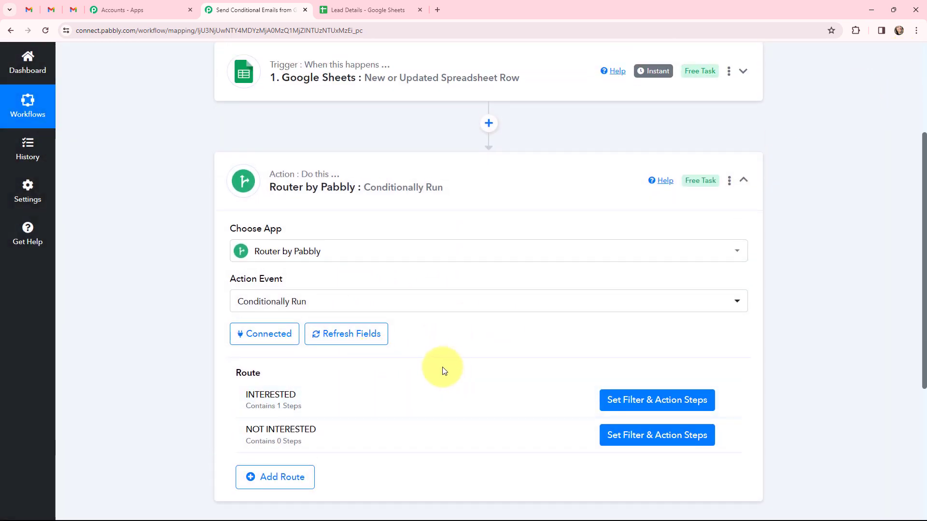
# Open the Google Sheets trigger in the workflow and start recapturing its webhook response
pyautogui.scroll(-2, 437, 407)
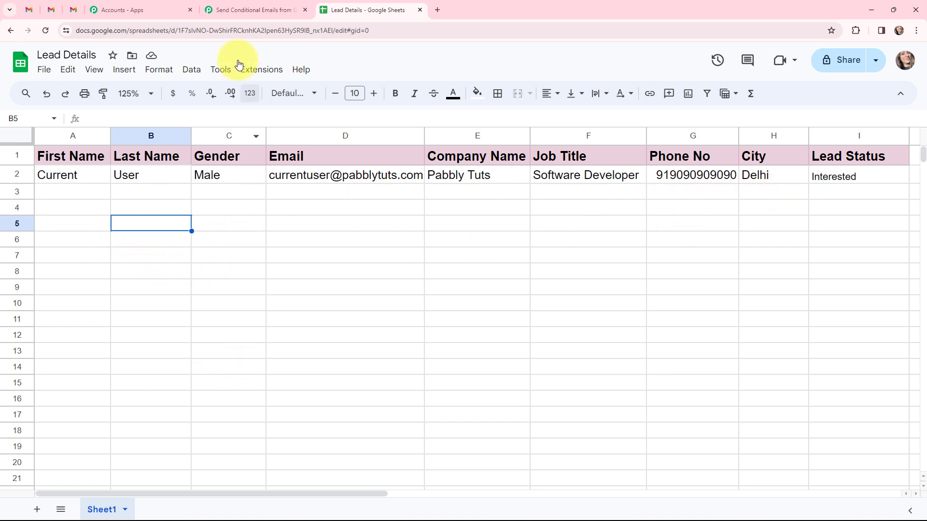
pyautogui.click(232, 7)
pyautogui.scroll(4, 161, 251)
pyautogui.click(230, 167)
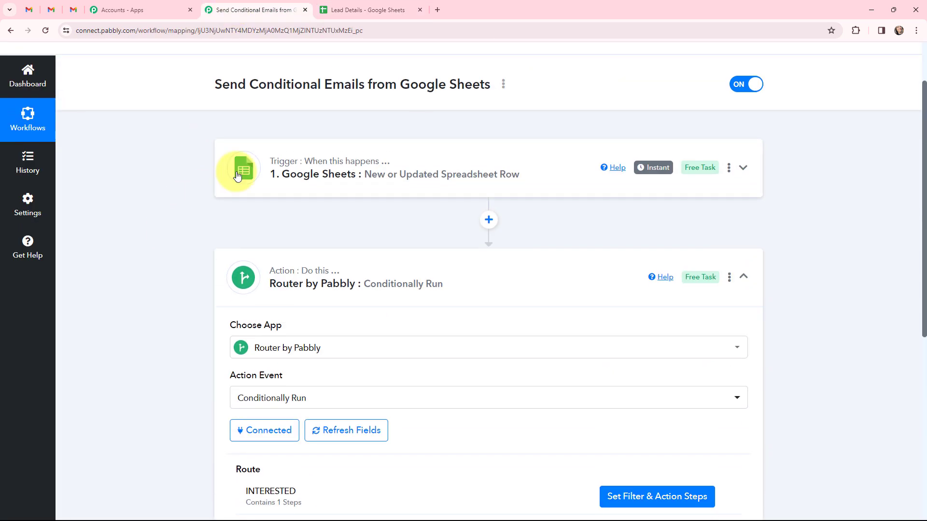
pyautogui.scroll(-5, 161, 268)
pyautogui.scroll(-4, 161, 269)
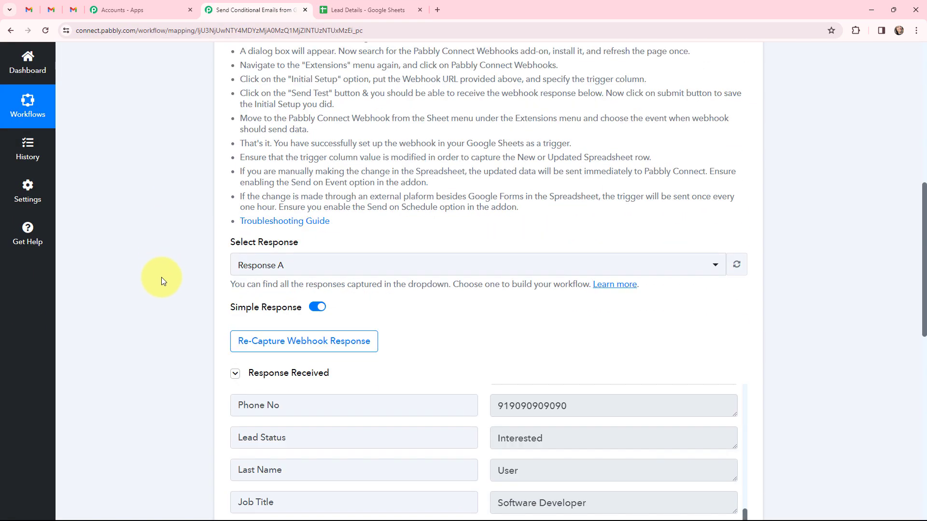
pyautogui.click(290, 343)
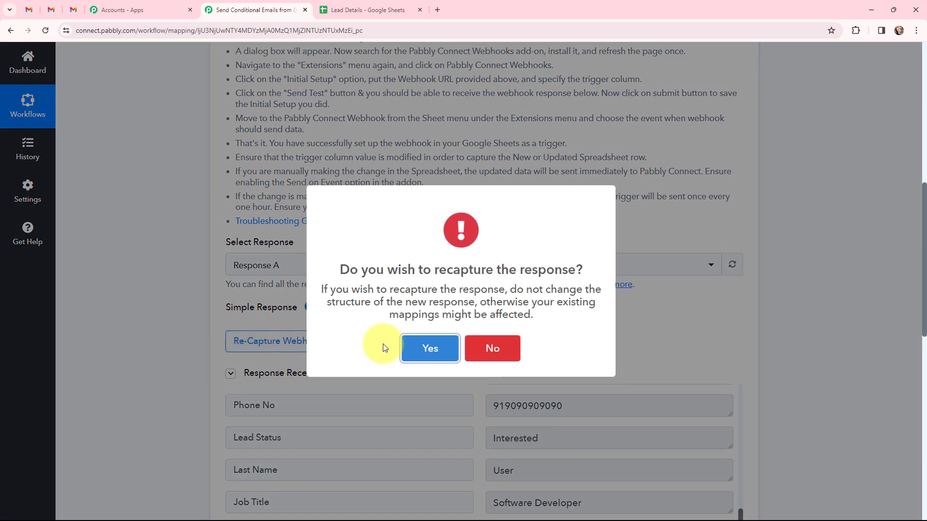
pyautogui.click(416, 347)
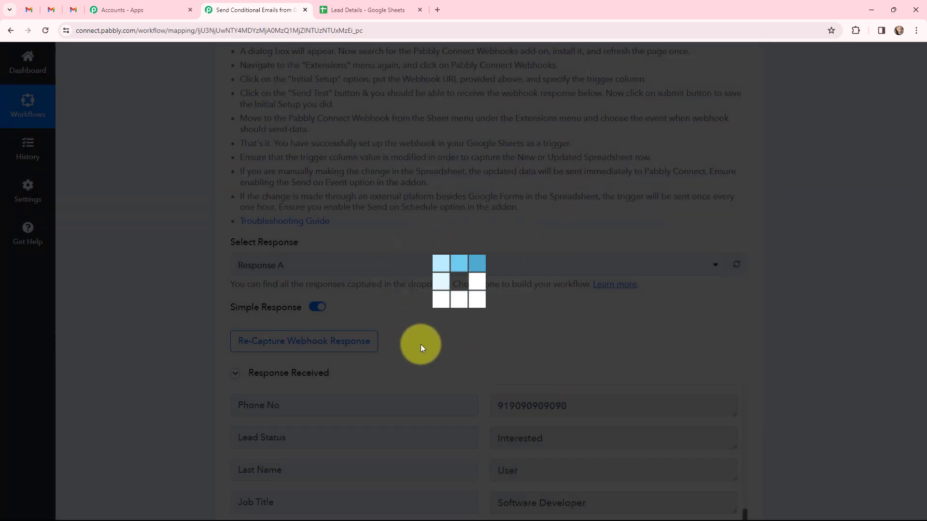
# Review the Google Sheets trigger's webhook setup instructions and the response capture status
pyautogui.scroll(5, 199, 285)
pyautogui.scroll(-2, 199, 285)
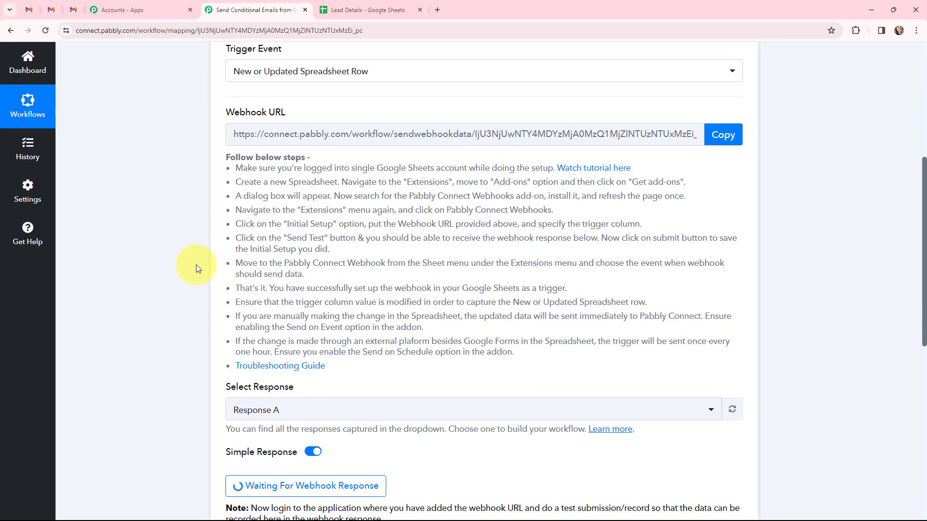
pyautogui.scroll(-3, 195, 264)
pyautogui.scroll(-2, 193, 270)
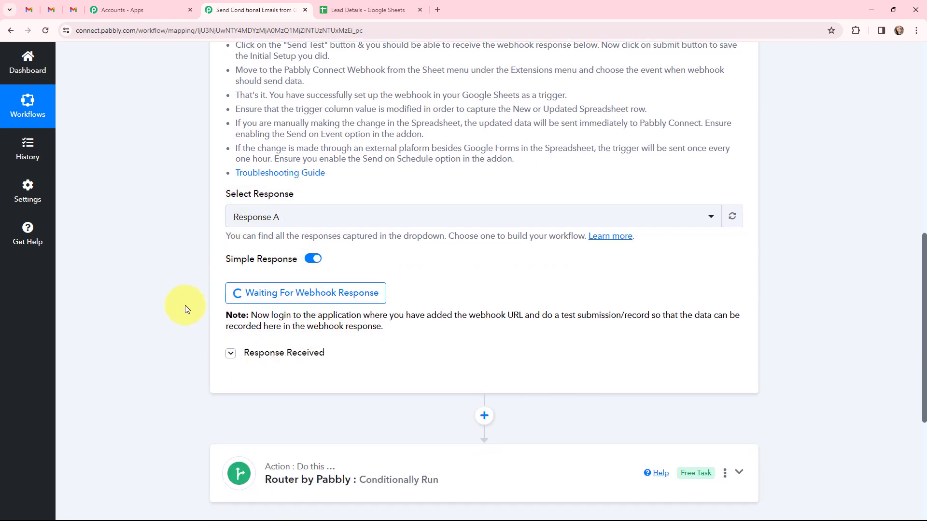
pyautogui.scroll(1, 184, 283)
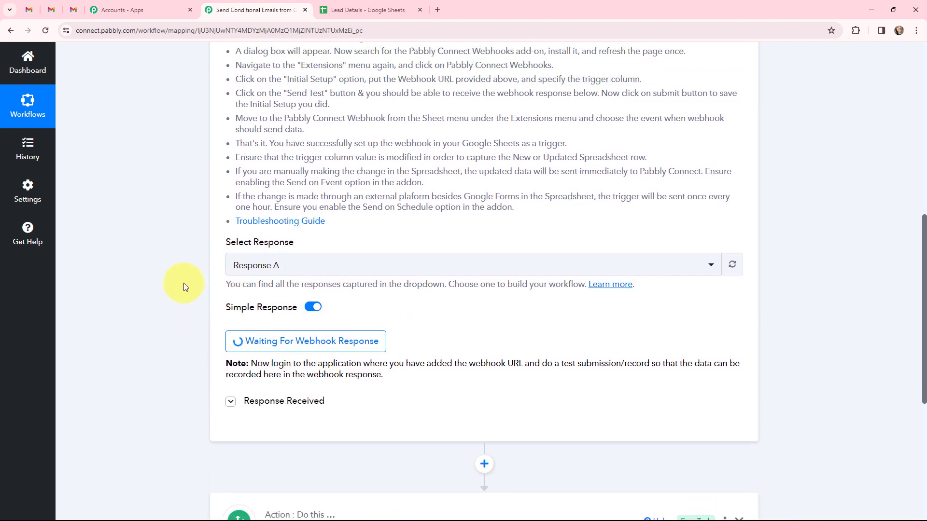
pyautogui.scroll(1, 183, 283)
pyautogui.scroll(1, 184, 283)
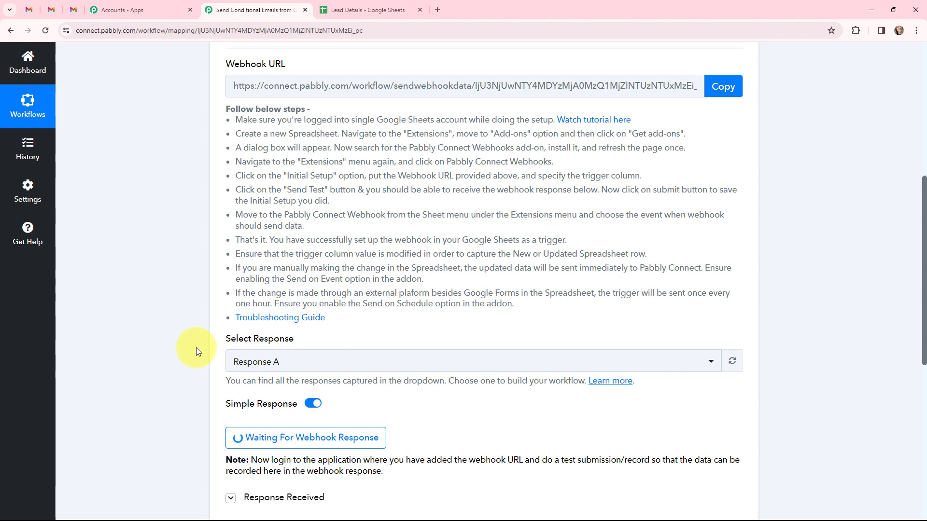
# In the Lead Details spreadsheet, paste a second lead's record with the lead status Not Interested into row 3, starting in the First Name column
pyautogui.hotkey('ctrl', 'Tab')
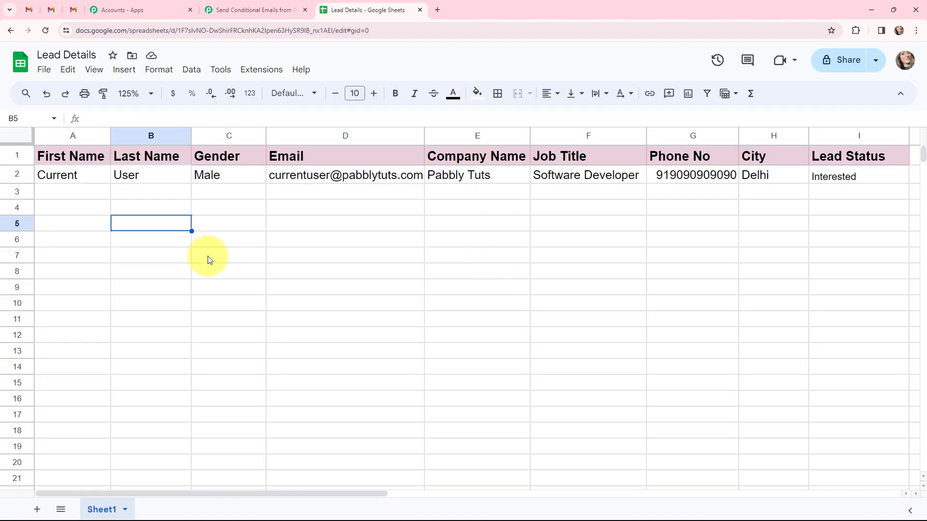
pyautogui.press('Up')
pyautogui.press('Up')
pyautogui.press('Left')
pyautogui.hotkey('ctrl', 'v')
pyautogui.click(190, 277)
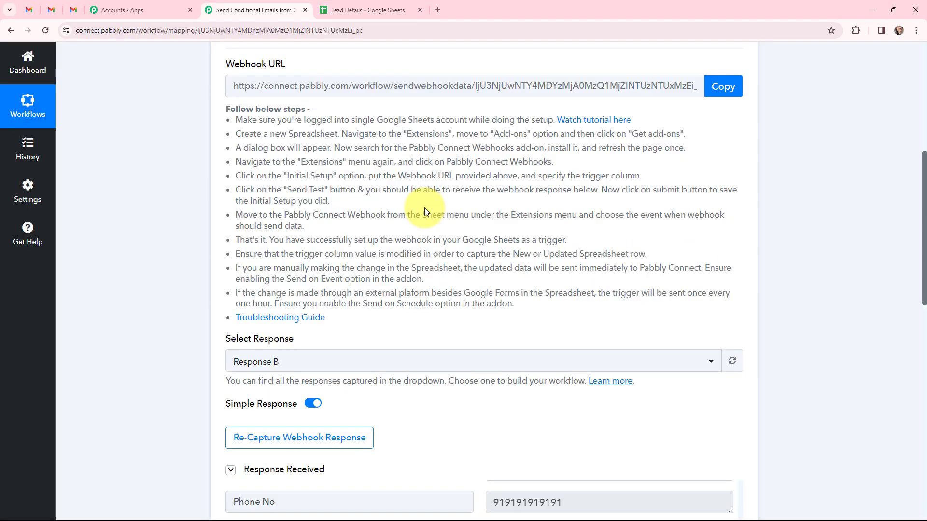
# Check the trigger column, spreadsheet, sheet, row index and phone number fields in the newly captured webhook response
pyautogui.scroll(-4, 424, 207)
pyautogui.scroll(-3, 453, 184)
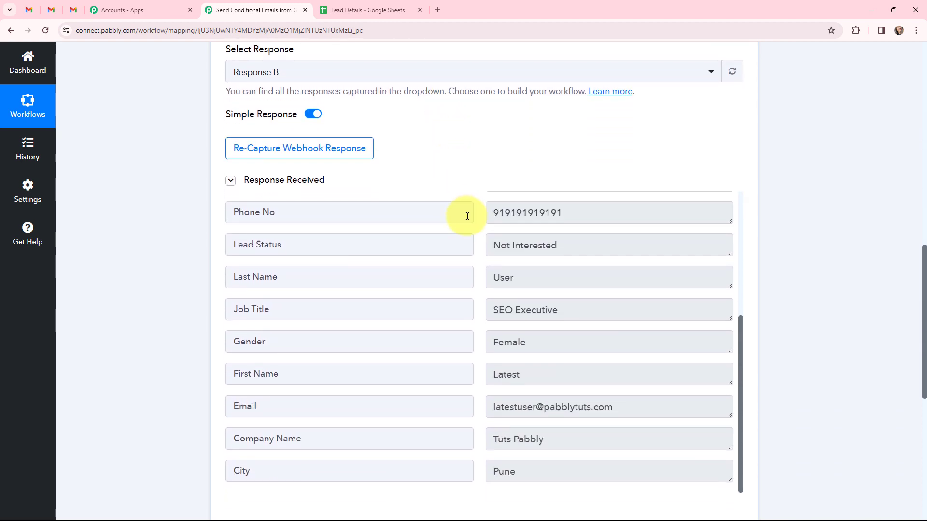
pyautogui.scroll(5, 472, 242)
pyautogui.click(515, 230)
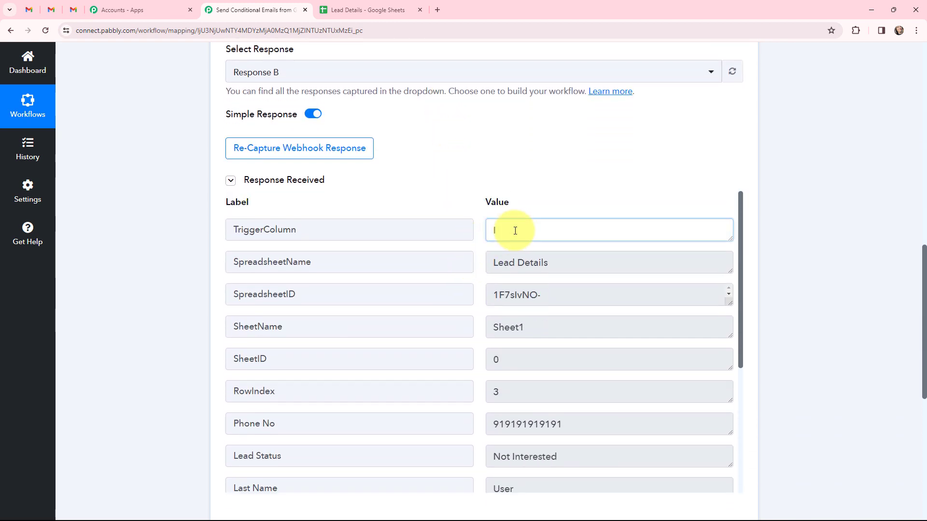
pyautogui.moveTo(567, 255); pyautogui.dragTo(457, 263)
pyautogui.moveTo(558, 309); pyautogui.dragTo(451, 302)
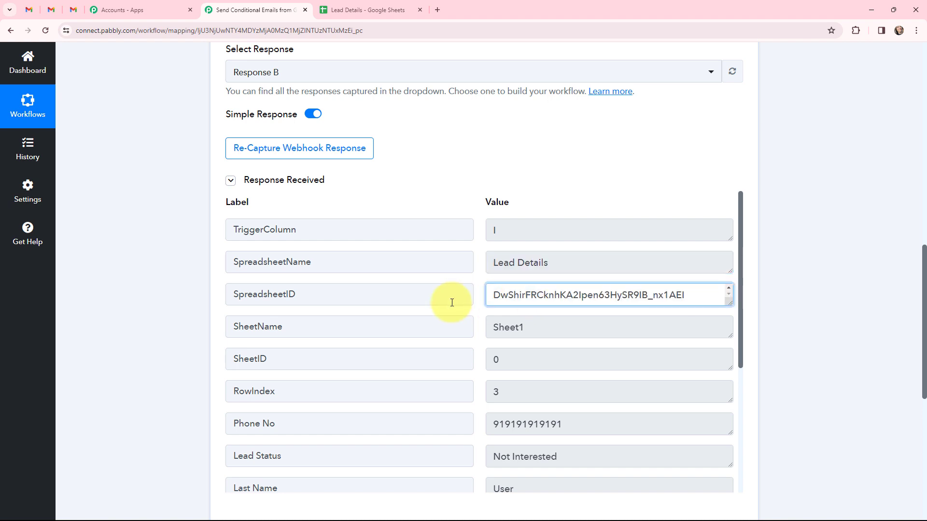
pyautogui.moveTo(534, 322); pyautogui.dragTo(471, 362)
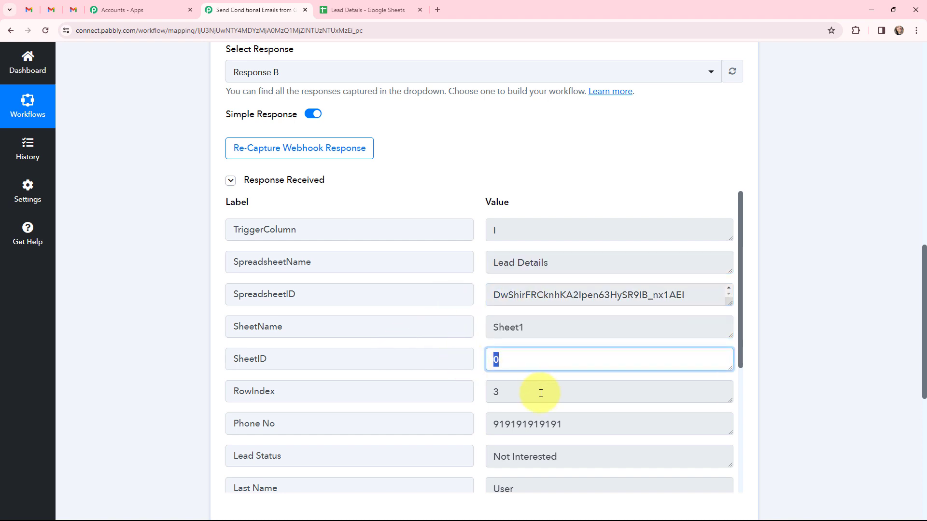
pyautogui.moveTo(540, 391); pyautogui.dragTo(426, 403)
pyautogui.moveTo(587, 425); pyautogui.dragTo(422, 412)
# Check the lead status, name, job title, gender, email, company and city fields in the captured response
pyautogui.scroll(-4, 448, 363)
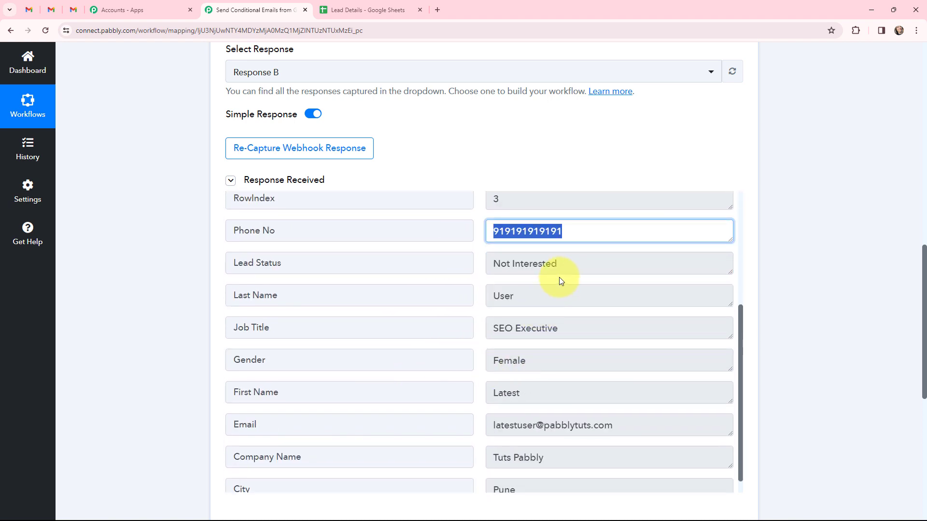
pyautogui.moveTo(559, 273); pyautogui.dragTo(461, 312)
pyautogui.moveTo(565, 330); pyautogui.dragTo(472, 335)
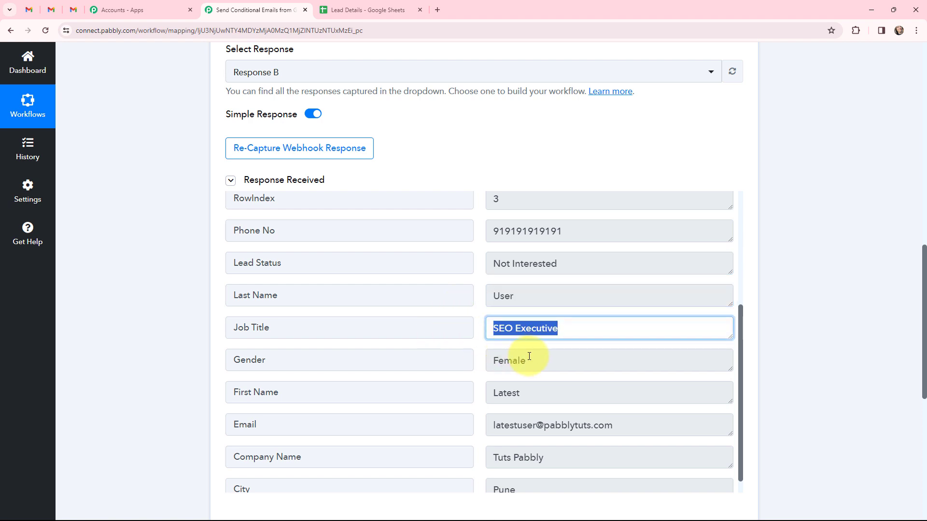
pyautogui.moveTo(531, 356); pyautogui.dragTo(473, 400)
pyautogui.moveTo(615, 427); pyautogui.dragTo(490, 426)
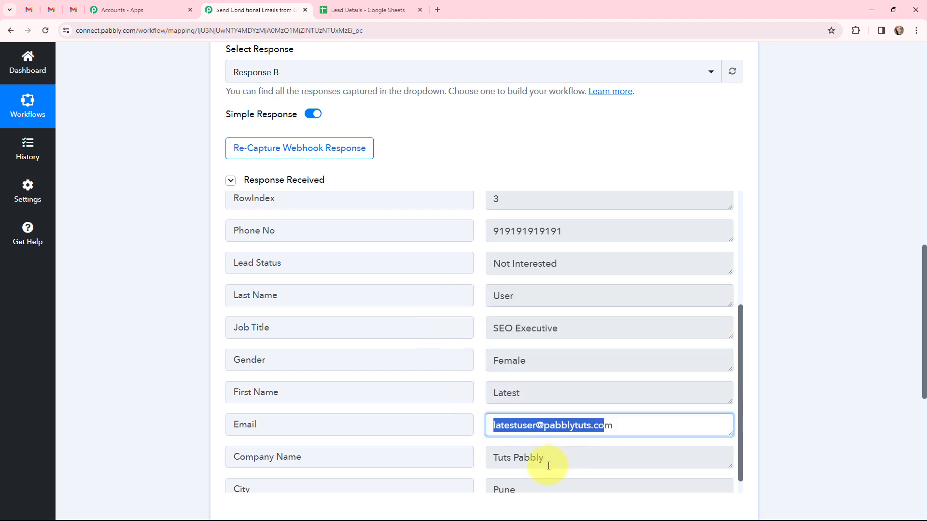
pyautogui.moveTo(536, 458); pyautogui.dragTo(662, 409)
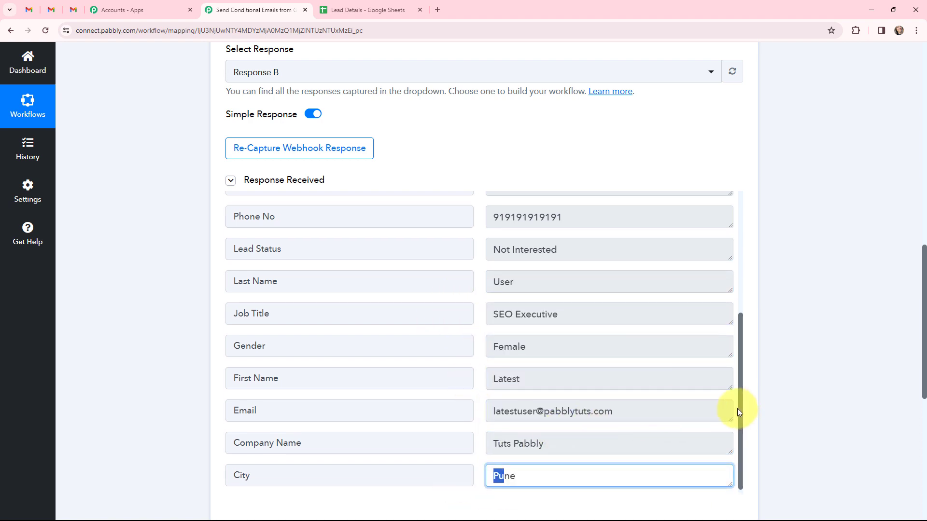
pyautogui.click(713, 395)
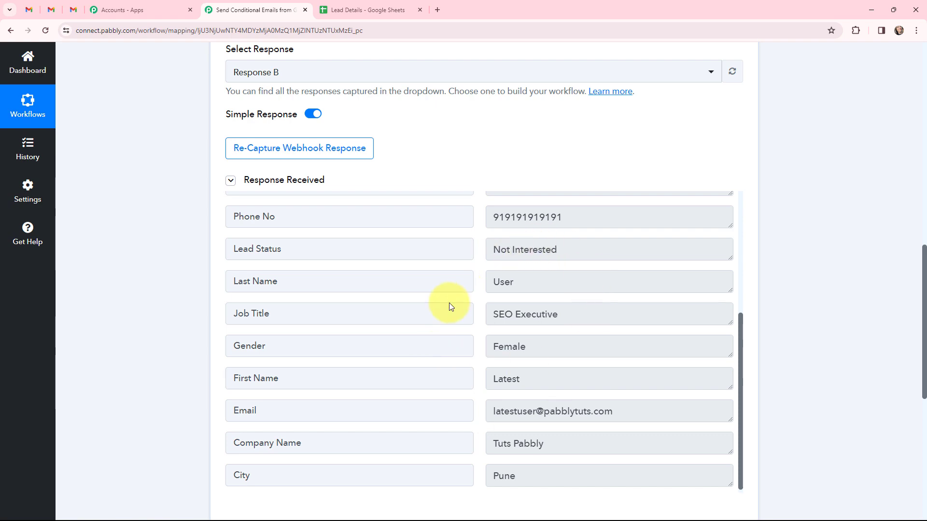
pyautogui.scroll(4, 540, 352)
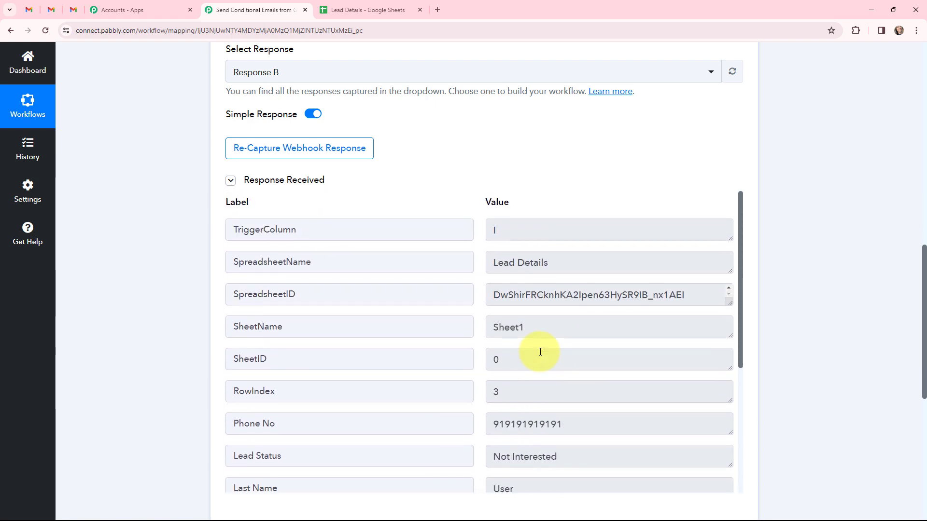
# Collapse the Google Sheets trigger and open the filter and action steps of the Router's NOT INTERESTED route
pyautogui.scroll(8, 793, 315)
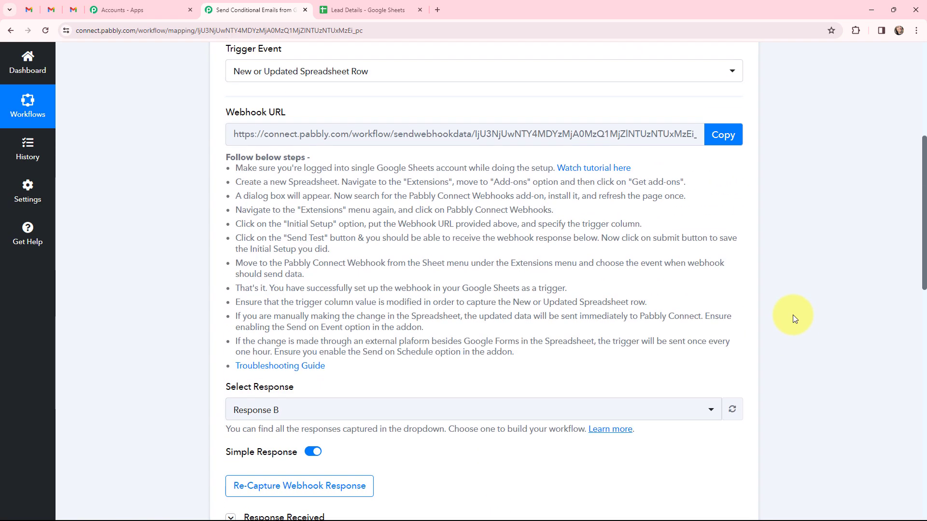
pyautogui.scroll(4, 232, 153)
pyautogui.click(233, 153)
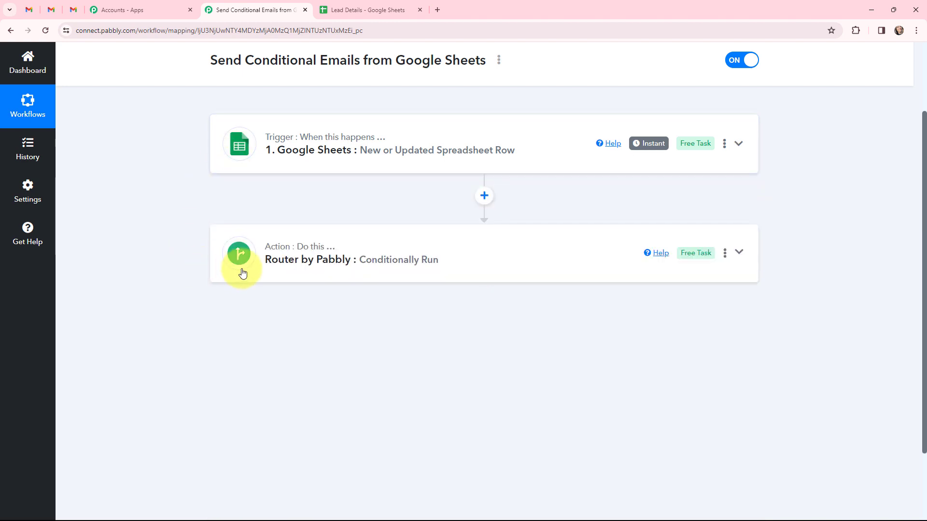
pyautogui.click(255, 258)
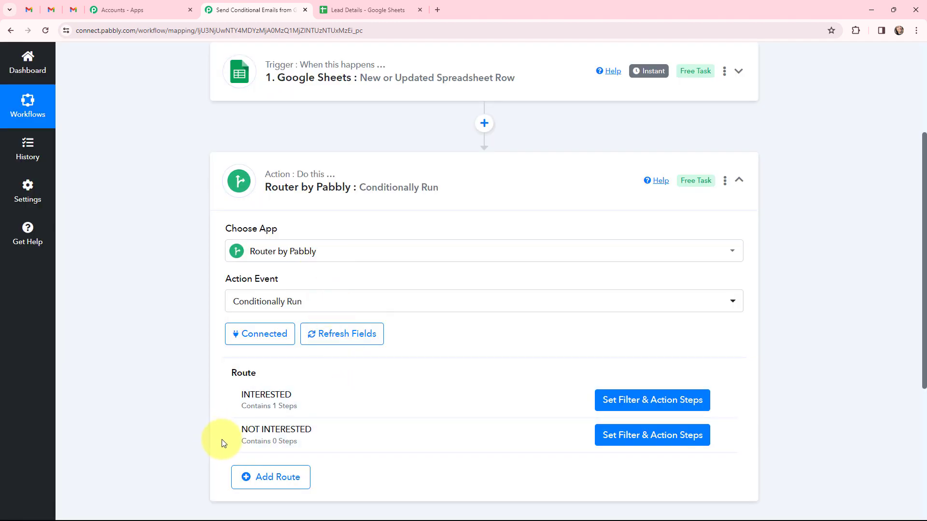
pyautogui.click(634, 442)
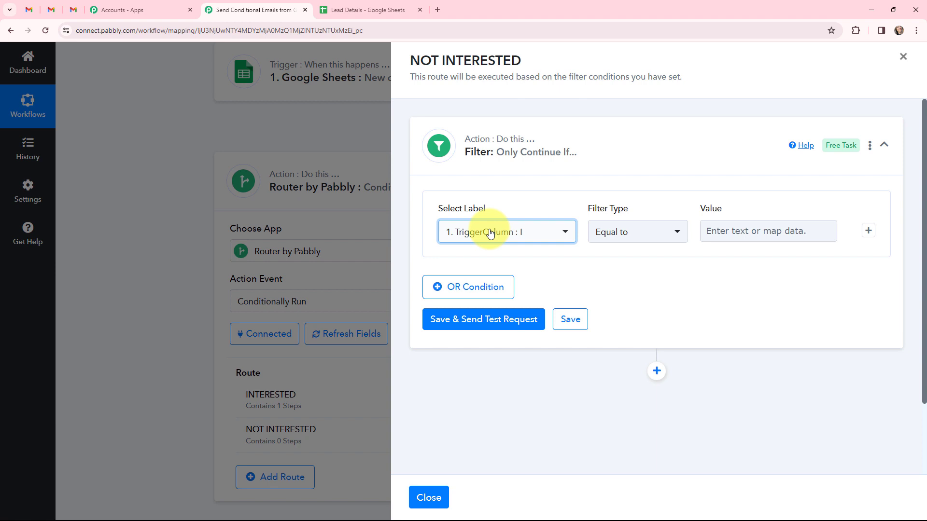
# Set the NOT INTERESTED route's filter to Lead Status Equal to "Not Interested" and save it with a test request
pyautogui.click(491, 233)
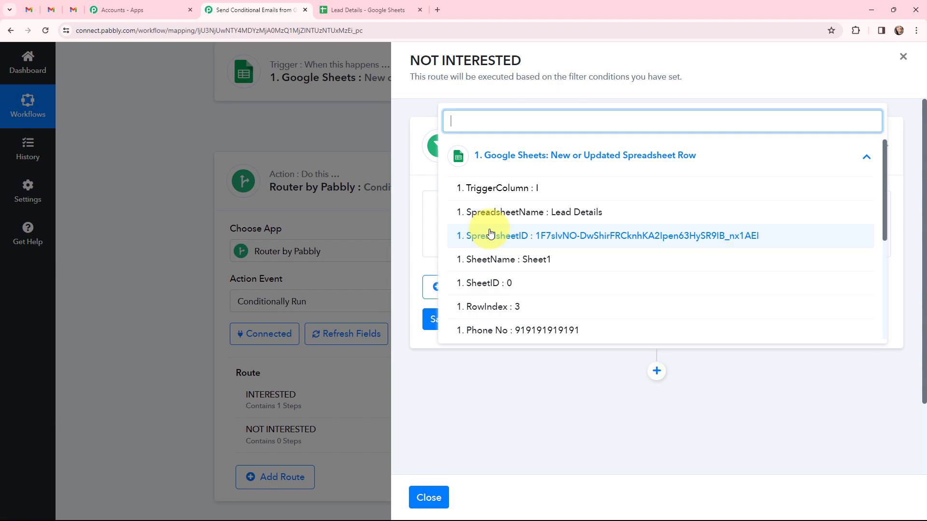
pyautogui.scroll(-2, 540, 261)
pyautogui.click(543, 265)
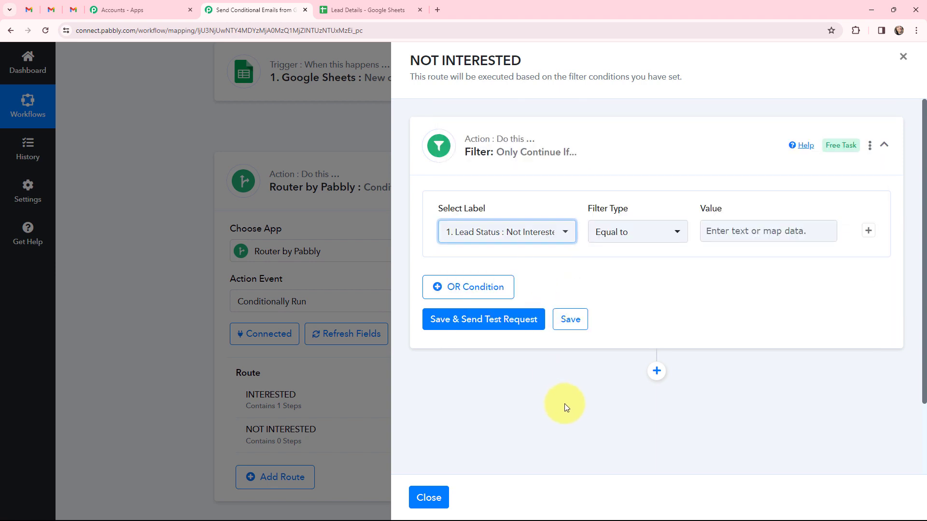
pyautogui.click(747, 232)
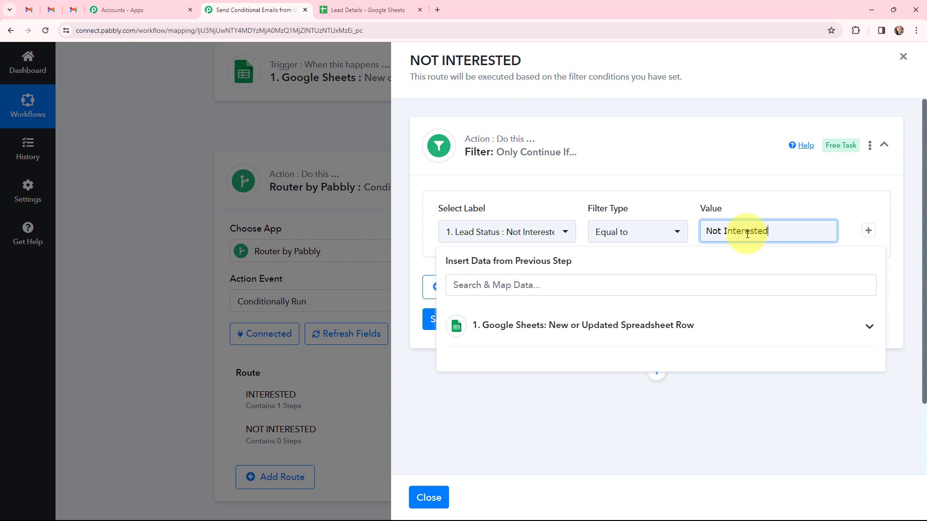
pyautogui.click(585, 168)
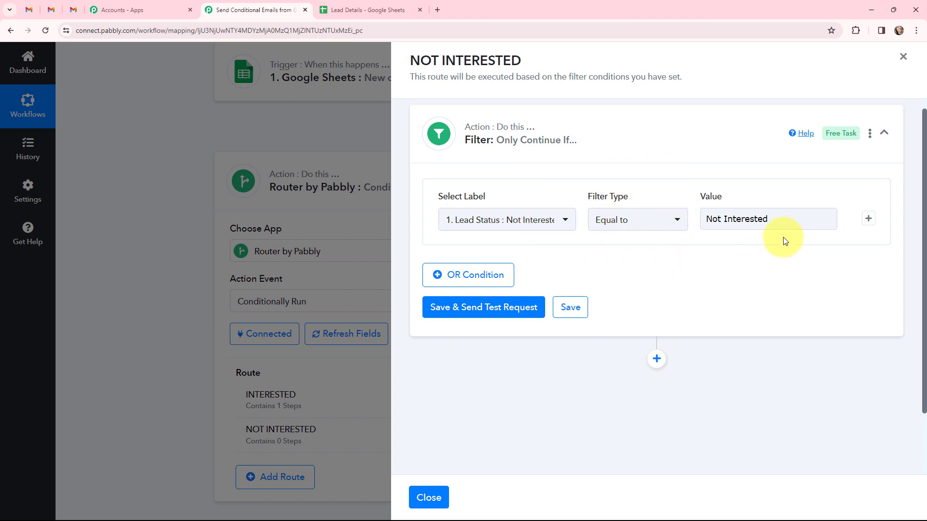
pyautogui.click(482, 309)
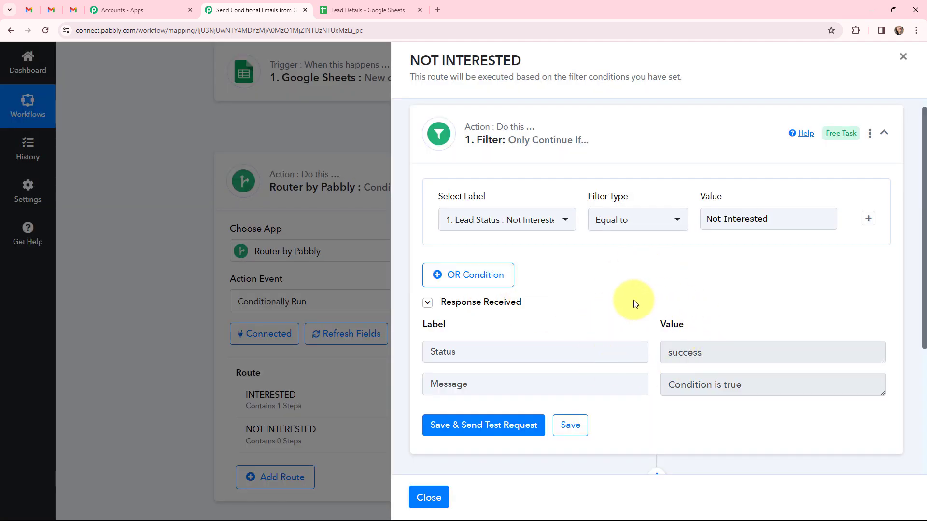
pyautogui.scroll(-2, 636, 271)
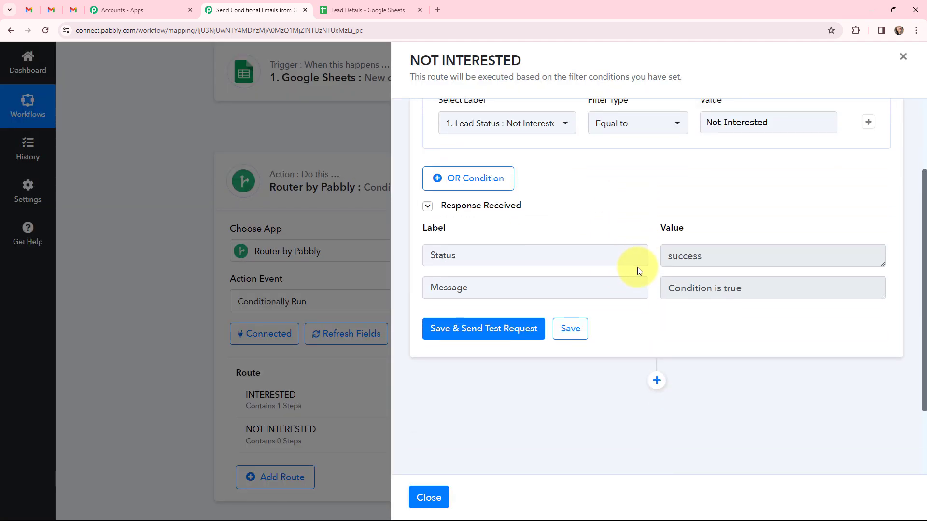
# Add a Gmail action with the Send Email event after the NOT INTERESTED route's filter
pyautogui.click(657, 381)
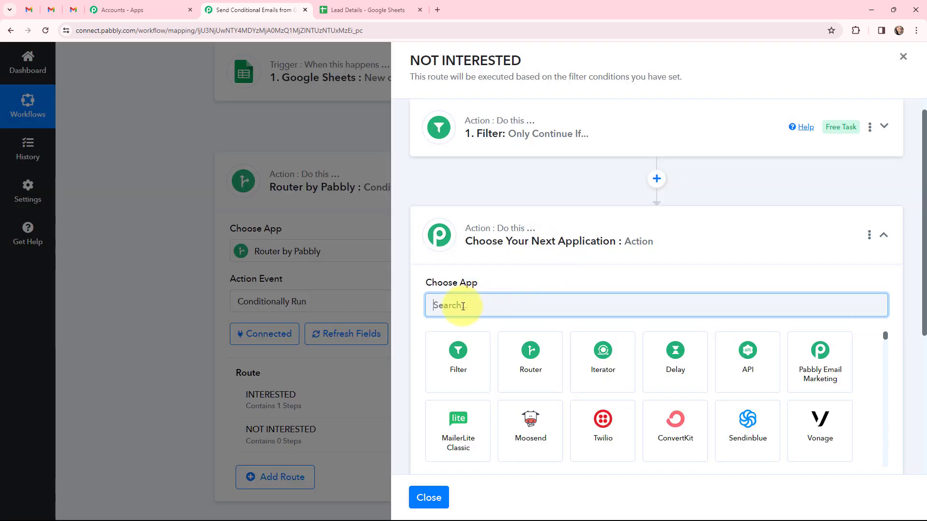
pyautogui.write('gmail')
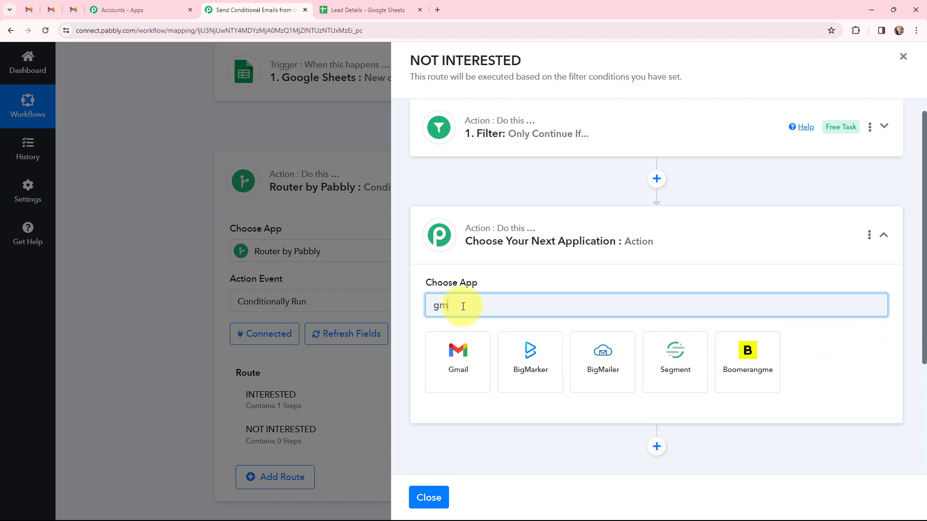
pyautogui.press('Return')
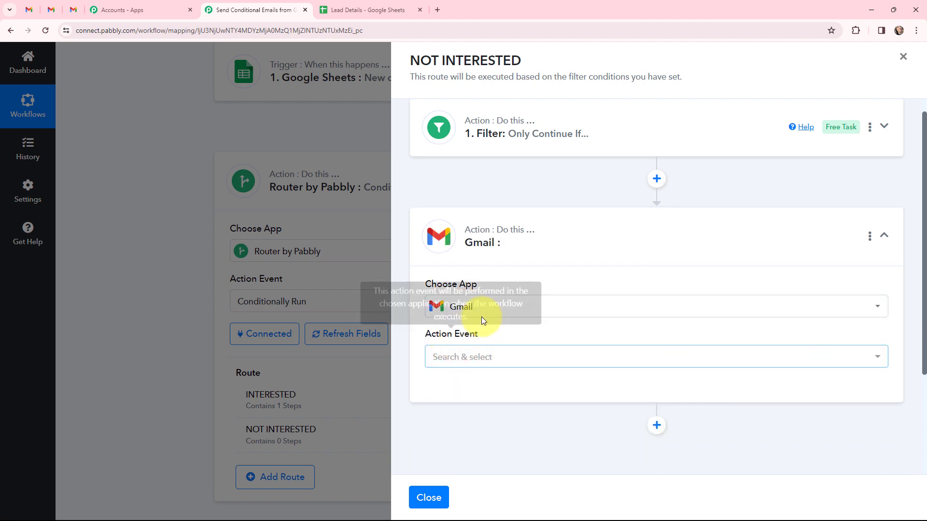
pyautogui.click(512, 356)
pyautogui.click(439, 291)
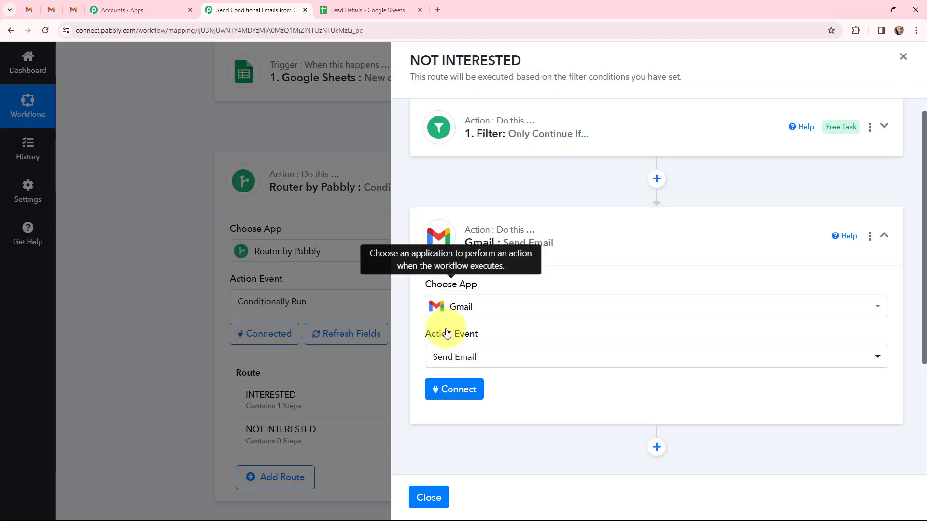
# Connect the Gmail action through the existing Gmail #26 connection and map the recipient address to the Google Sheets Email field
pyautogui.click(448, 395)
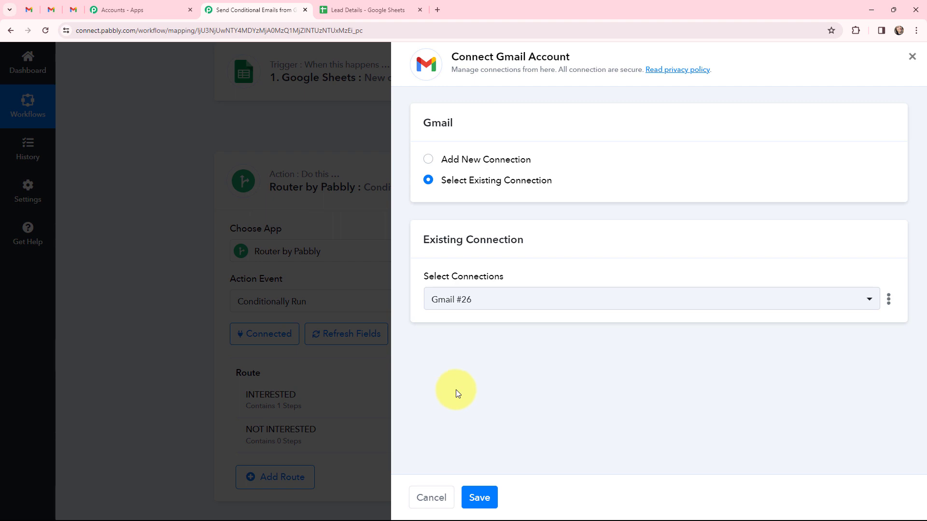
pyautogui.click(475, 496)
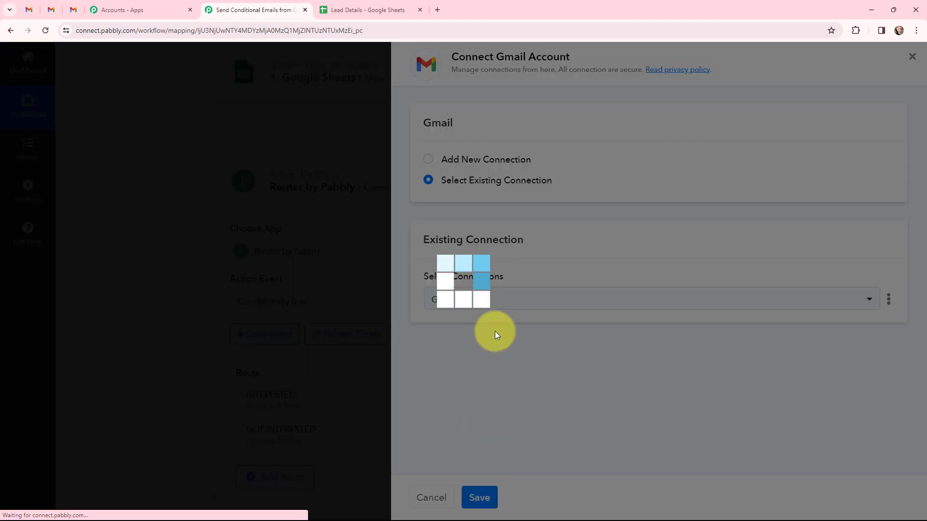
pyautogui.scroll(-1, 497, 260)
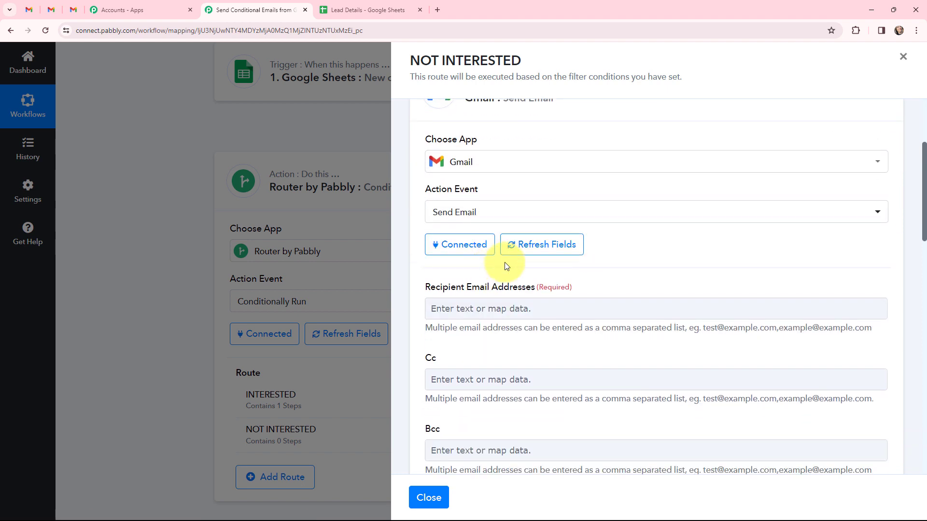
pyautogui.scroll(-1, 627, 197)
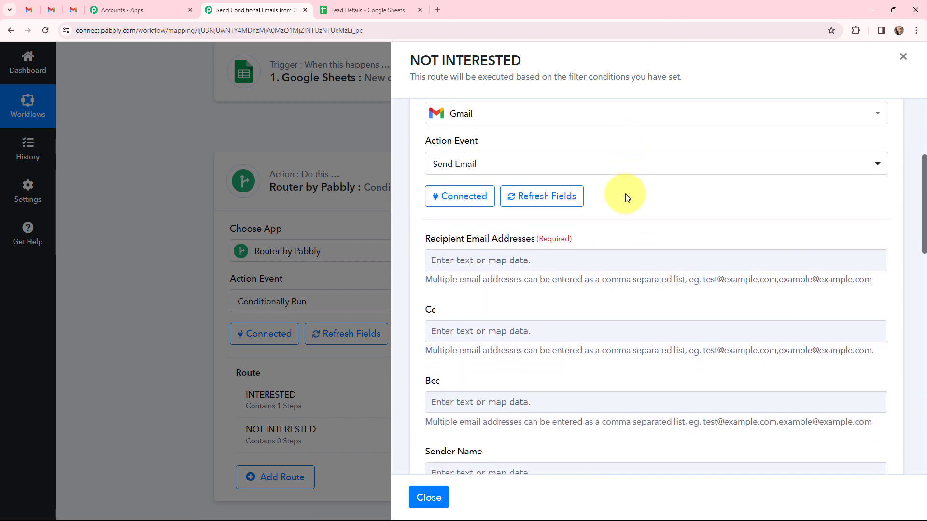
pyautogui.click(517, 259)
pyautogui.click(496, 351)
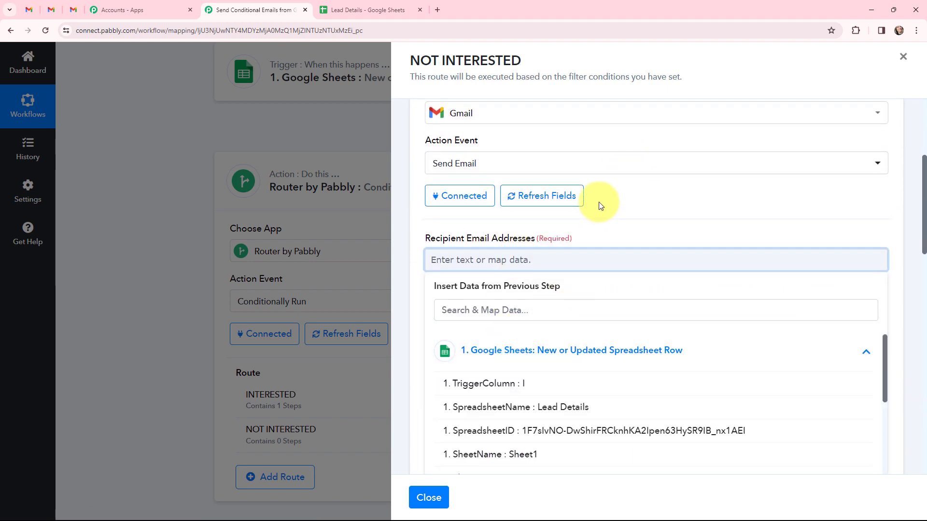
pyautogui.scroll(-3, 598, 222)
pyautogui.scroll(-1, 555, 275)
pyautogui.scroll(-4, 574, 290)
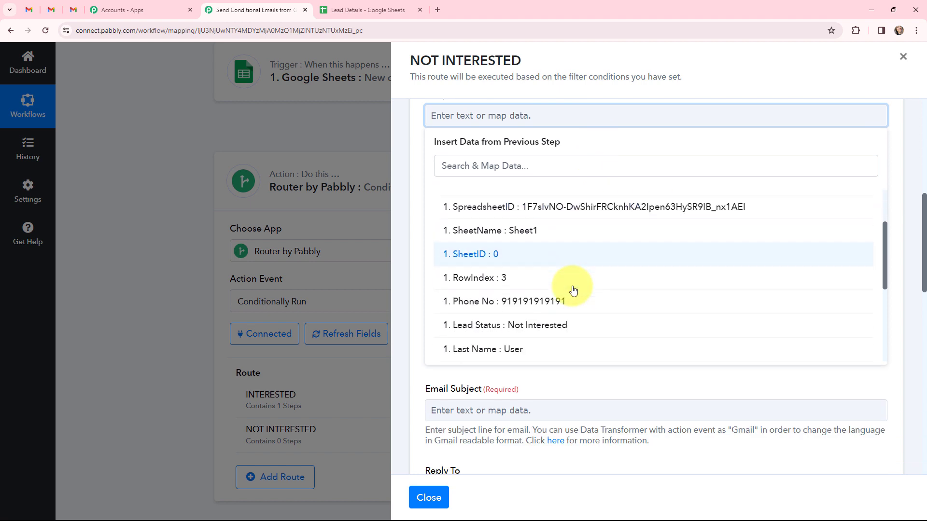
pyautogui.click(570, 274)
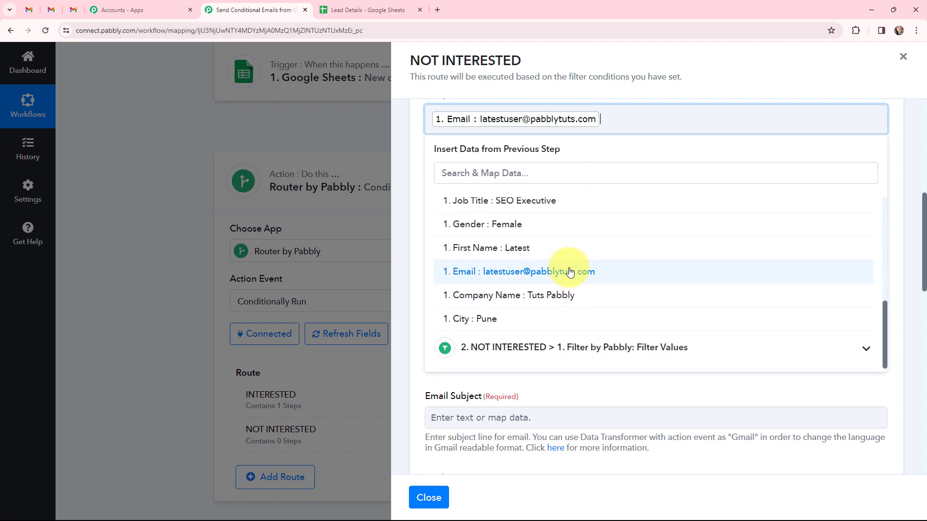
pyautogui.click(497, 231)
# Set the sender name of the not interested email to DejaVu Holidays
pyautogui.scroll(-2, 505, 227)
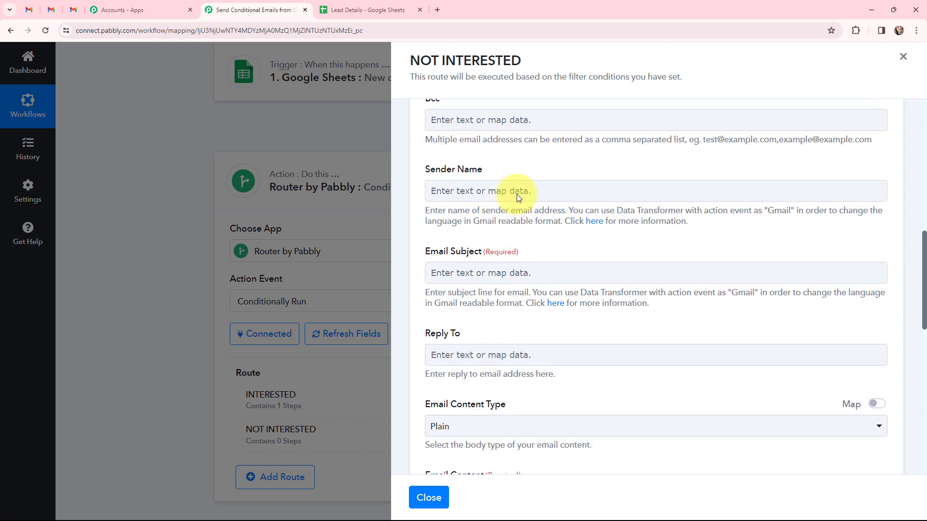
pyautogui.click(517, 191)
pyautogui.write('DejaVu Holidays')
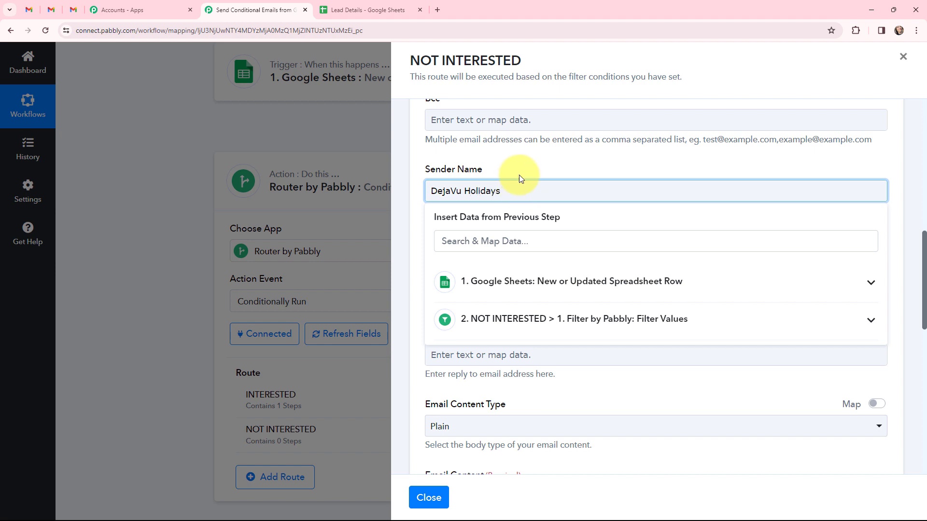
pyautogui.click(507, 147)
# Map the lead's First Name and Last Name at the end of the email subject "We'll come with Better Deals for"
pyautogui.scroll(-2, 507, 147)
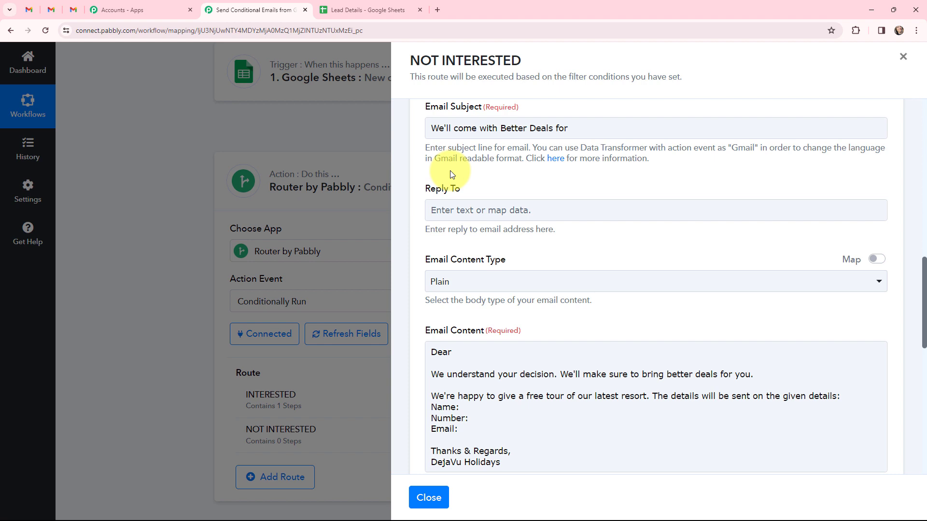
pyautogui.click(594, 128)
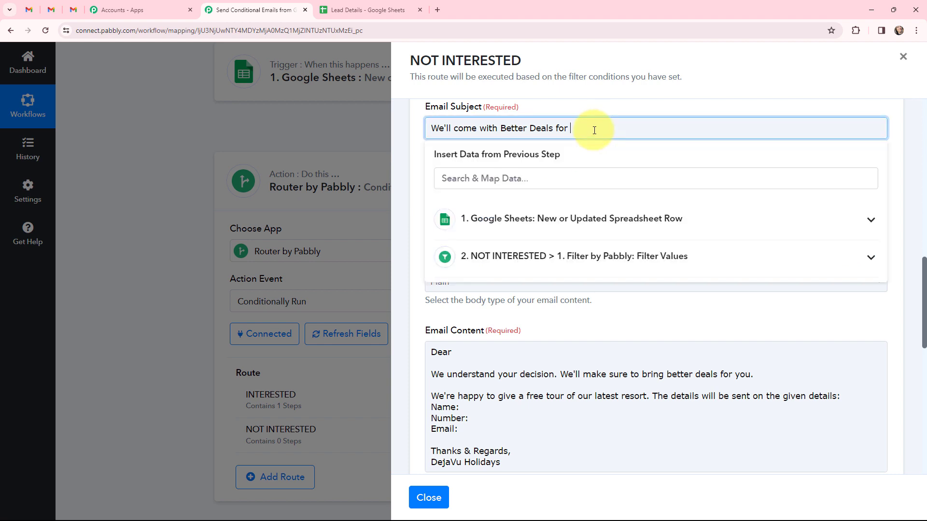
pyautogui.click(572, 216)
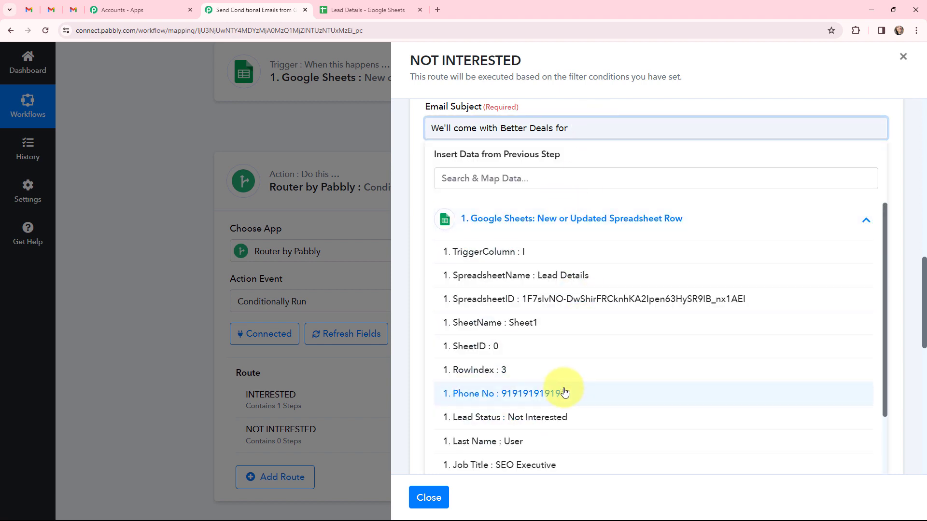
pyautogui.scroll(-3, 563, 389)
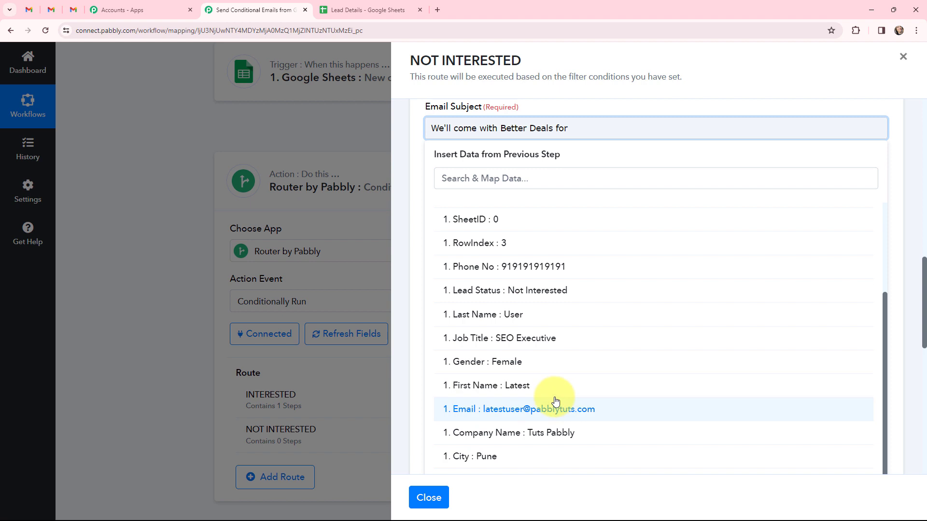
pyautogui.click(519, 389)
pyautogui.click(535, 322)
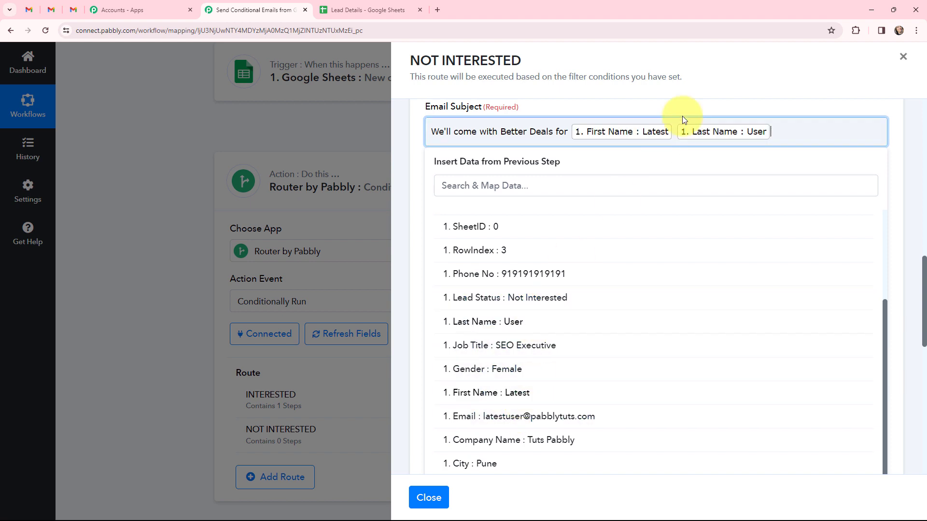
pyautogui.click(689, 110)
# Map the lead's First Name and Last Name after "Dear" in the email content
pyautogui.scroll(-2, 530, 286)
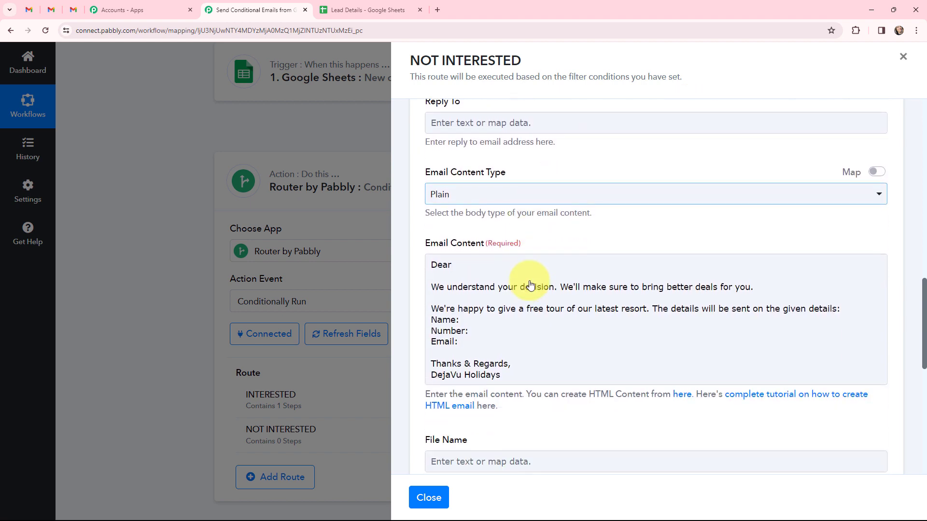
pyautogui.click(576, 258)
pyautogui.click(489, 263)
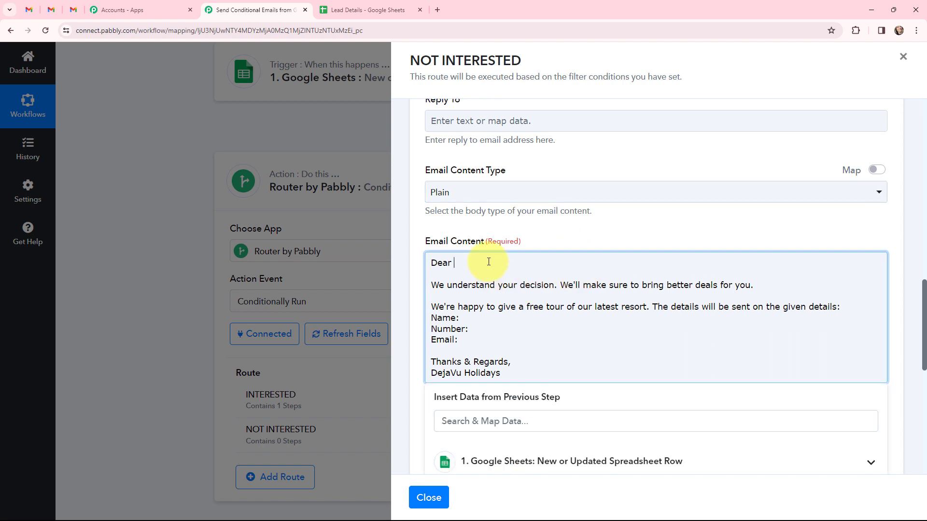
pyautogui.scroll(-3, 569, 318)
pyautogui.click(550, 326)
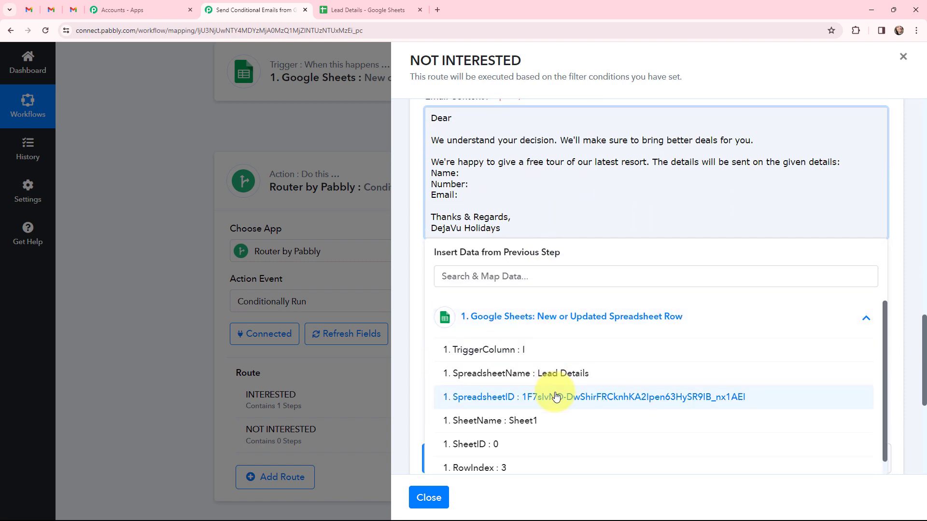
pyautogui.scroll(-2, 546, 366)
pyautogui.scroll(-1, 533, 437)
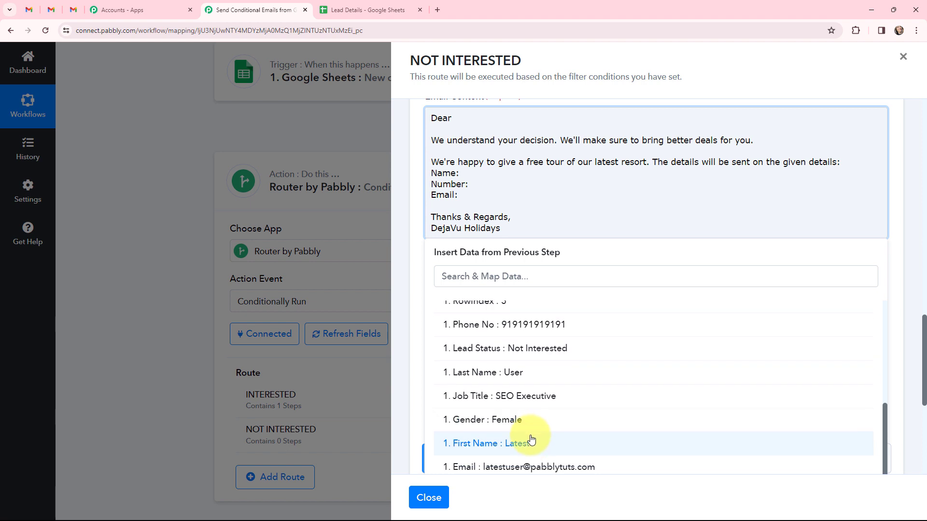
pyautogui.click(531, 440)
pyautogui.click(526, 380)
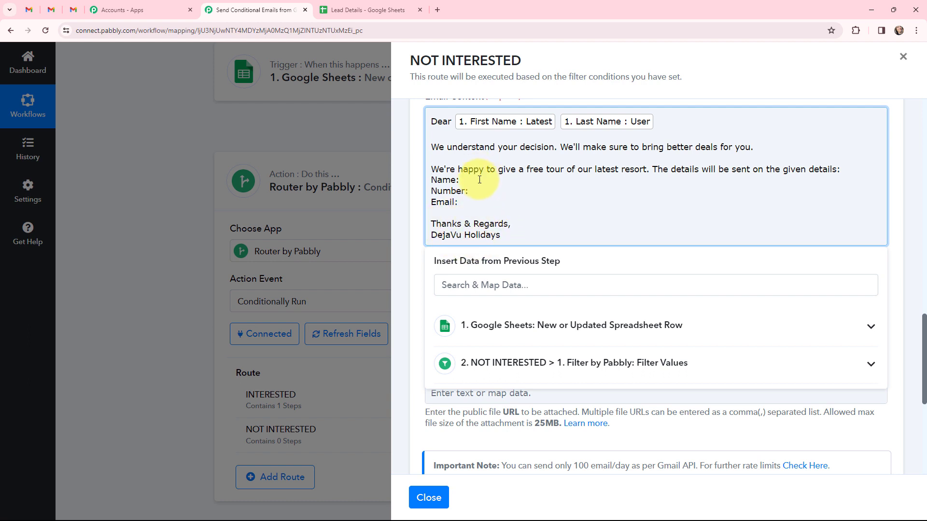
# Map the lead's First Name and Last Name on the "Name:" line of the email content
pyautogui.click(492, 331)
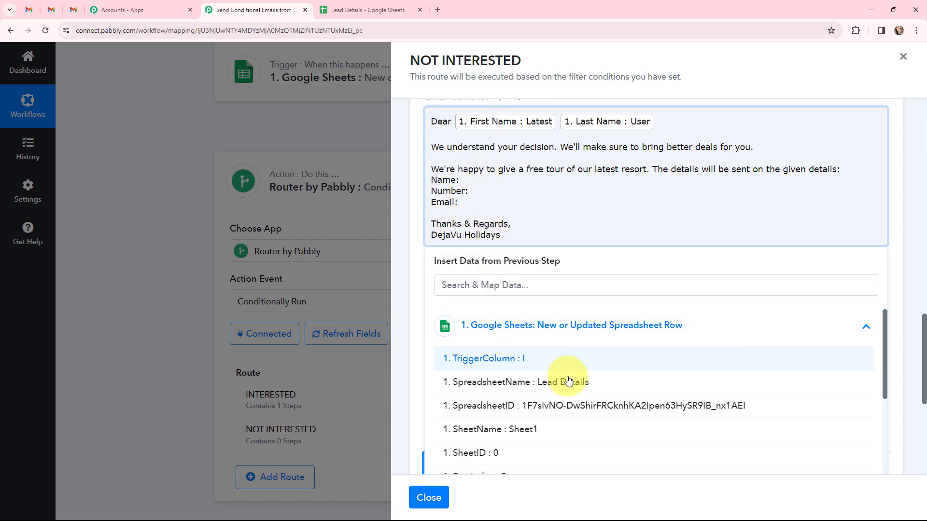
pyautogui.scroll(-2, 570, 381)
pyautogui.scroll(-3, 570, 381)
pyautogui.click(531, 424)
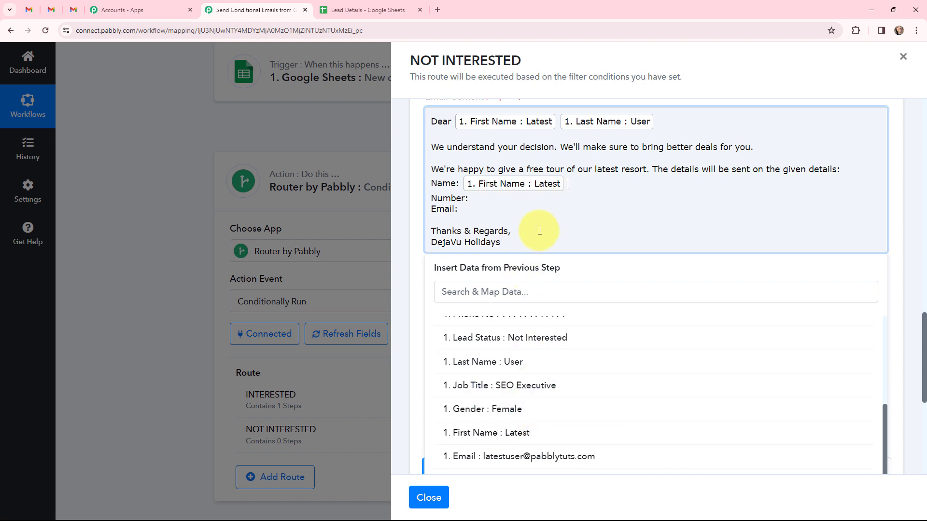
pyautogui.click(512, 362)
# Map the Phone No field from the Google Sheets row on the "Number:" line of the email content
pyautogui.click(475, 199)
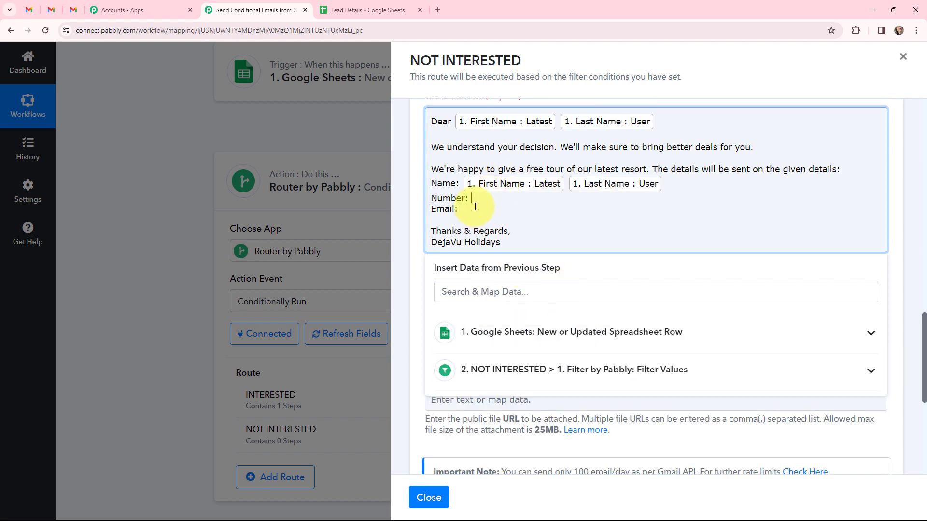
pyautogui.click(545, 332)
pyautogui.scroll(-2, 555, 413)
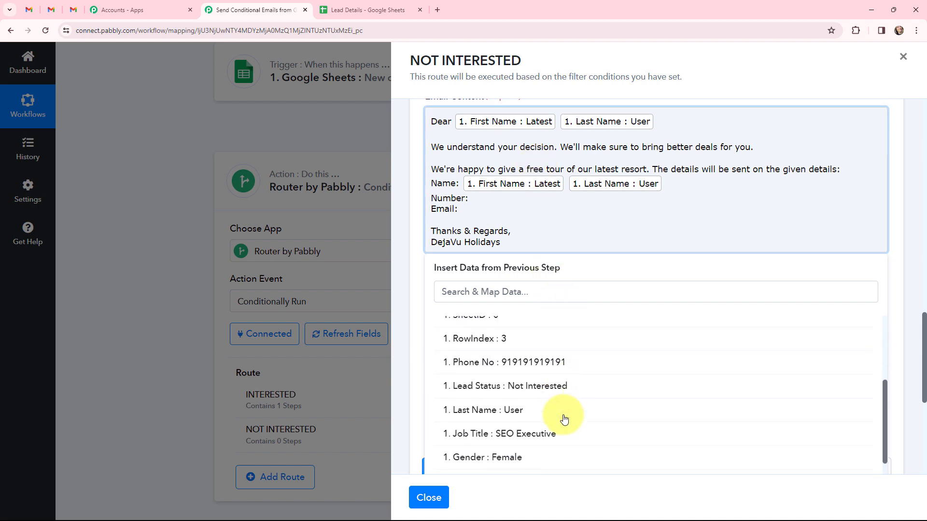
pyautogui.click(534, 362)
# Map the Email field from the Google Sheets row on the "Email:" line of the email content
pyautogui.click(461, 217)
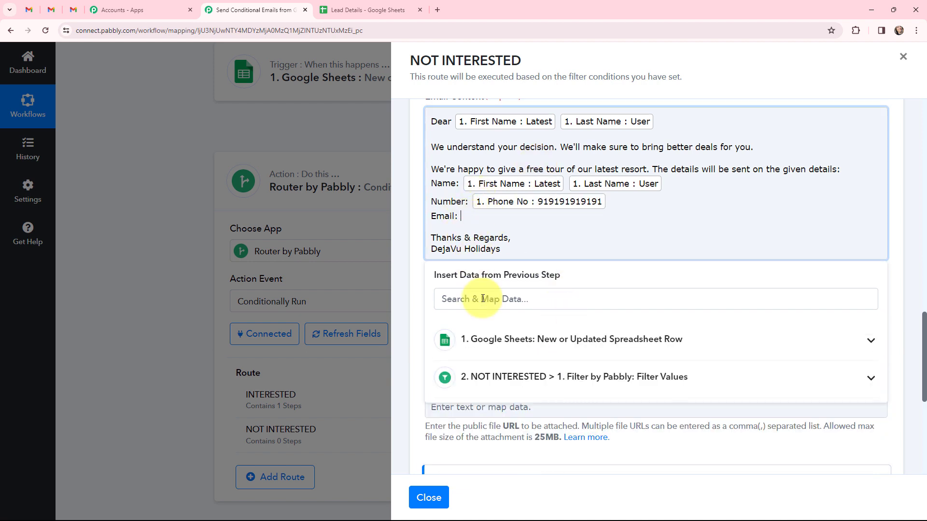
pyautogui.click(453, 333)
pyautogui.scroll(-5, 507, 378)
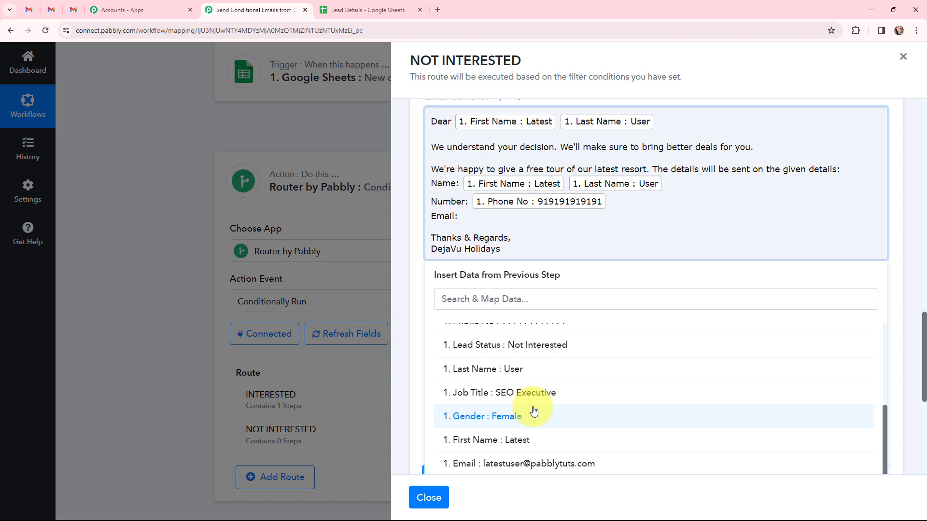
pyautogui.click(540, 462)
pyautogui.click(642, 225)
pyautogui.scroll(1, 642, 224)
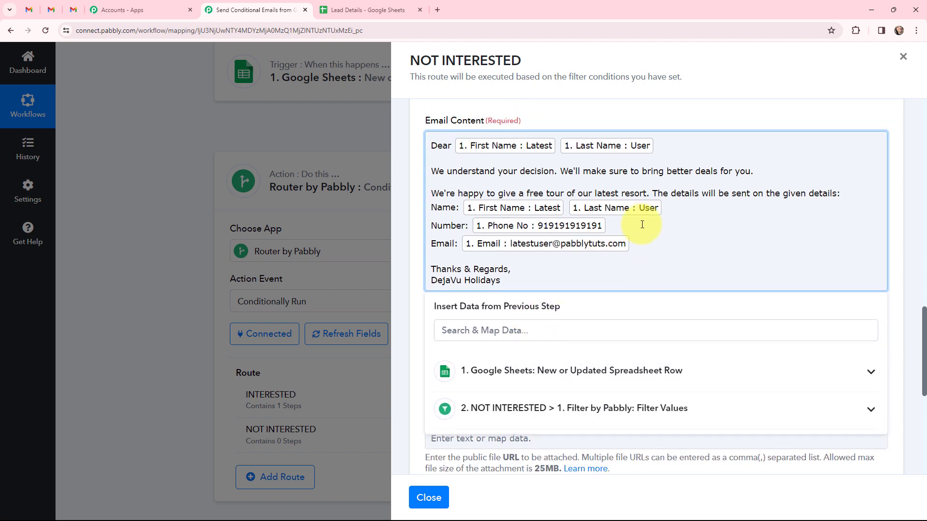
pyautogui.click(673, 149)
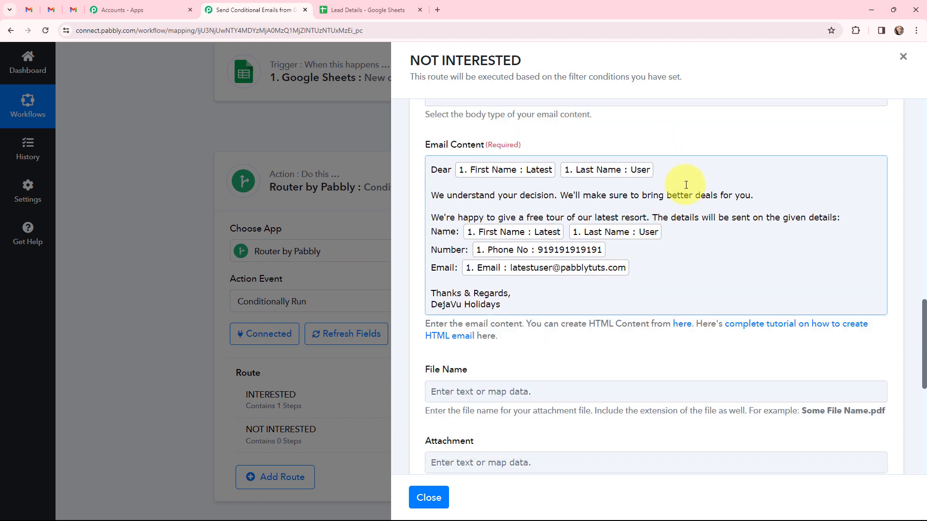
# Save the NOT INTERESTED route's Gmail action with a test request and check the result status in the response
pyautogui.scroll(3, 682, 186)
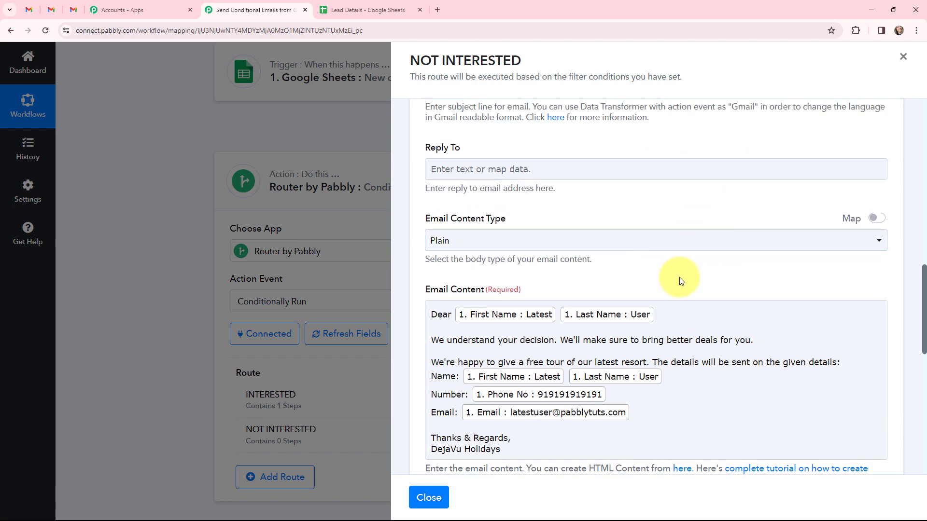
pyautogui.scroll(2, 680, 280)
pyautogui.scroll(-3, 682, 282)
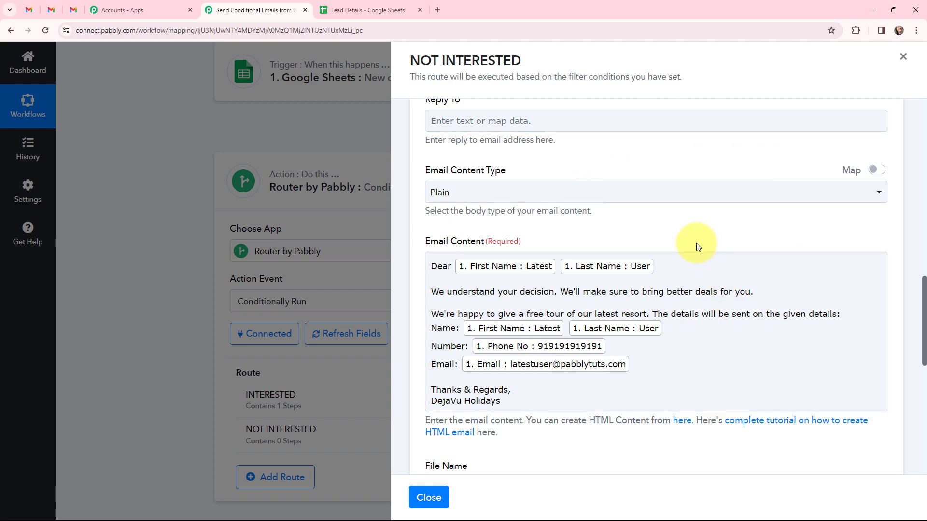
pyautogui.scroll(-3, 695, 244)
pyautogui.scroll(-3, 694, 270)
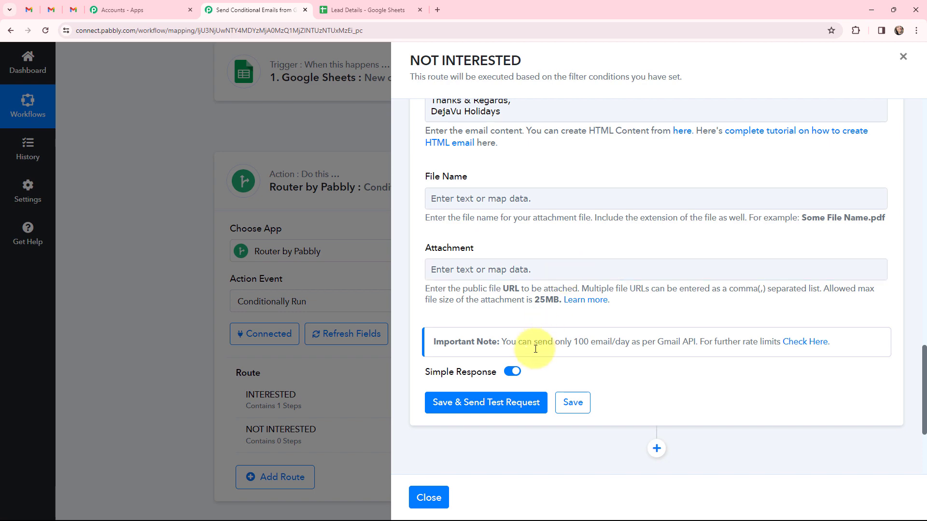
pyautogui.click(488, 408)
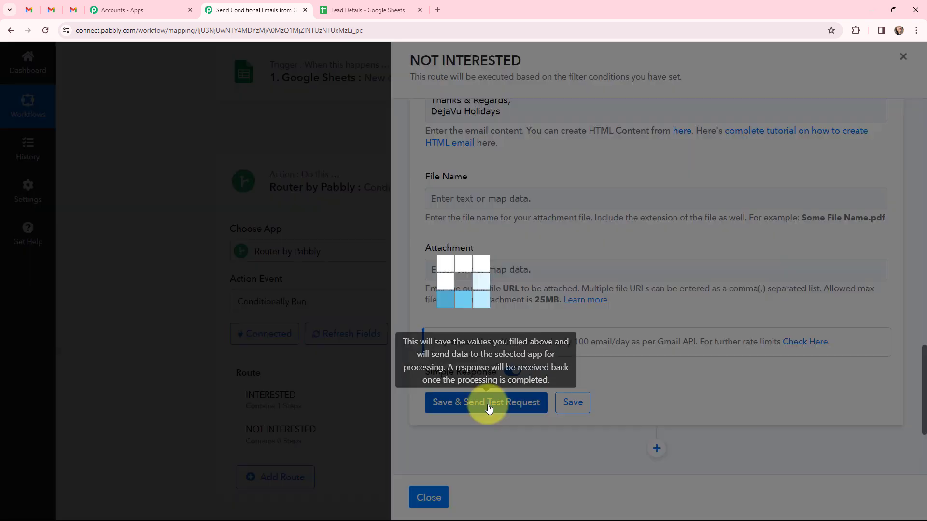
pyautogui.scroll(-3, 620, 249)
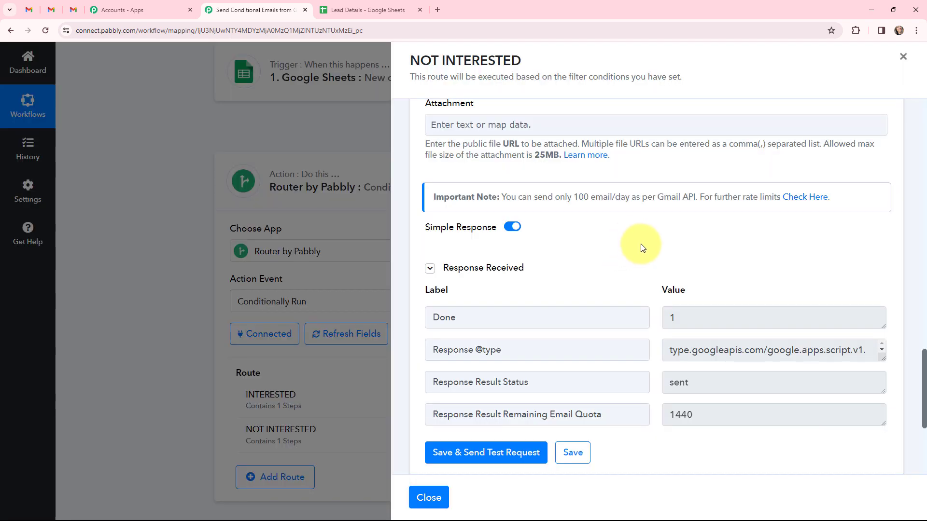
pyautogui.scroll(-1, 645, 257)
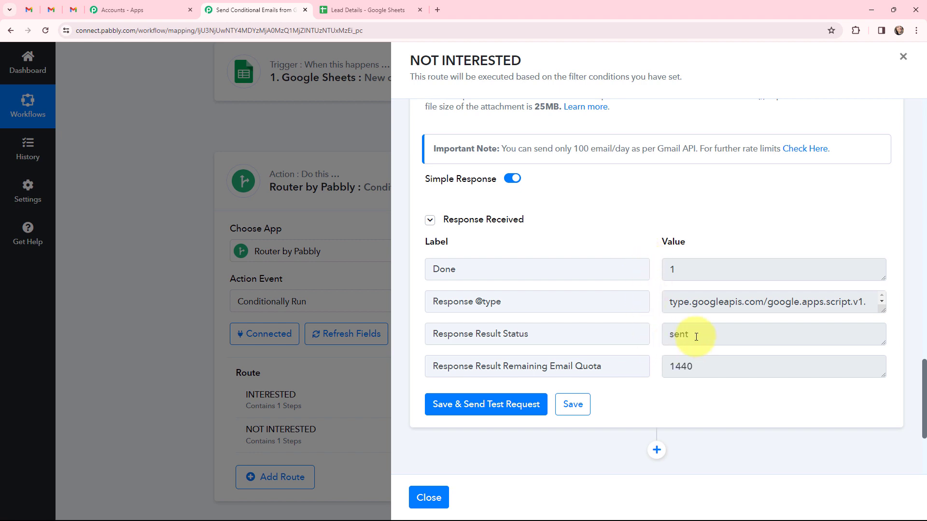
pyautogui.moveTo(695, 334); pyautogui.dragTo(644, 333)
pyautogui.click(649, 329)
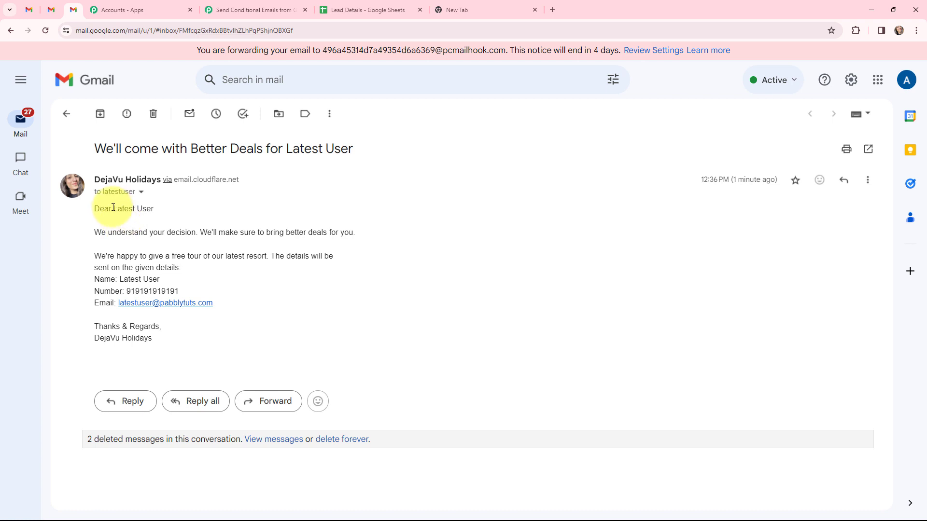
# Switch to the Gmail inbox and check the greeting, name, number and email in the received "Better Deals" message
pyautogui.moveTo(113, 208); pyautogui.dragTo(148, 208)
pyautogui.moveTo(119, 279); pyautogui.dragTo(212, 306)
pyautogui.click(303, 310)
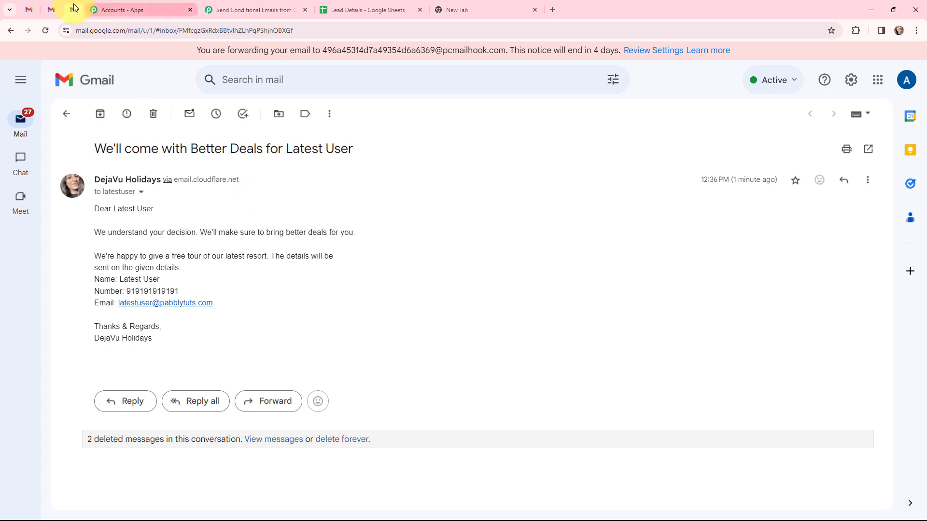
# Compare the received "Holidays Incominggg" email for the interested lead with the "Better Deals" email in Gmail
pyautogui.click(51, 9)
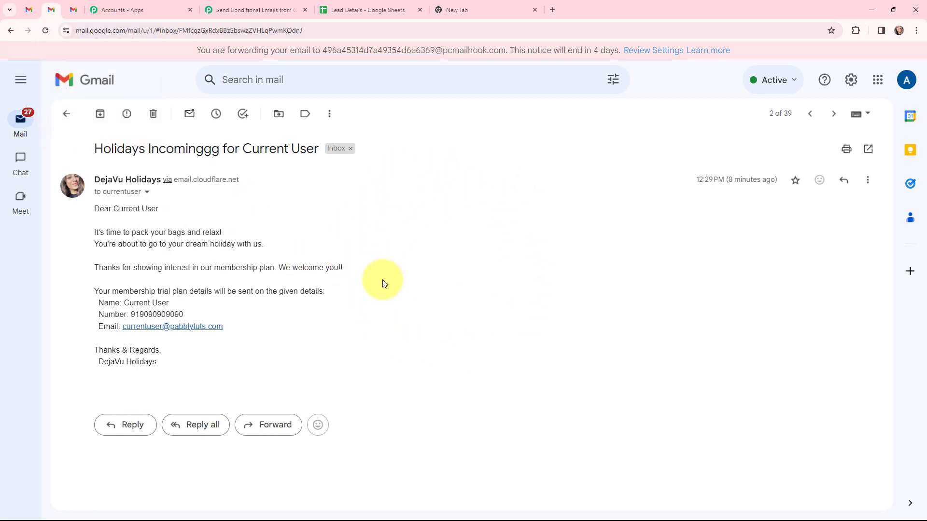
pyautogui.click(79, 10)
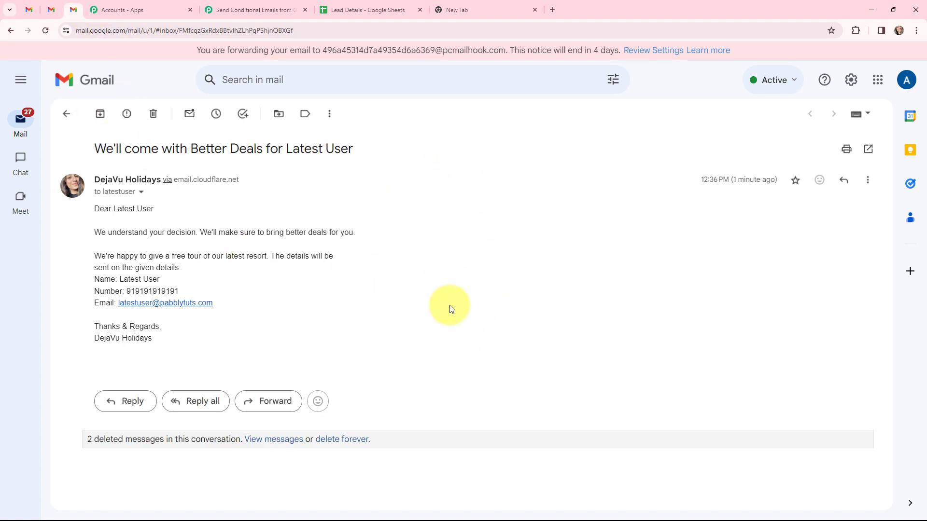
# Switch to Pabbly Connect, close the NOT INTERESTED route and collapse the Router by Pabbly action
pyautogui.click(253, 6)
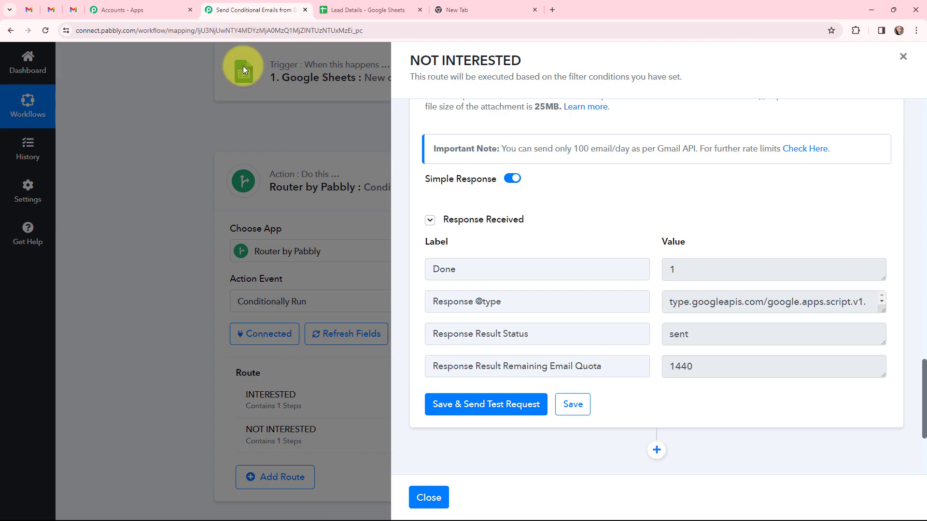
pyautogui.click(902, 58)
pyautogui.click(239, 178)
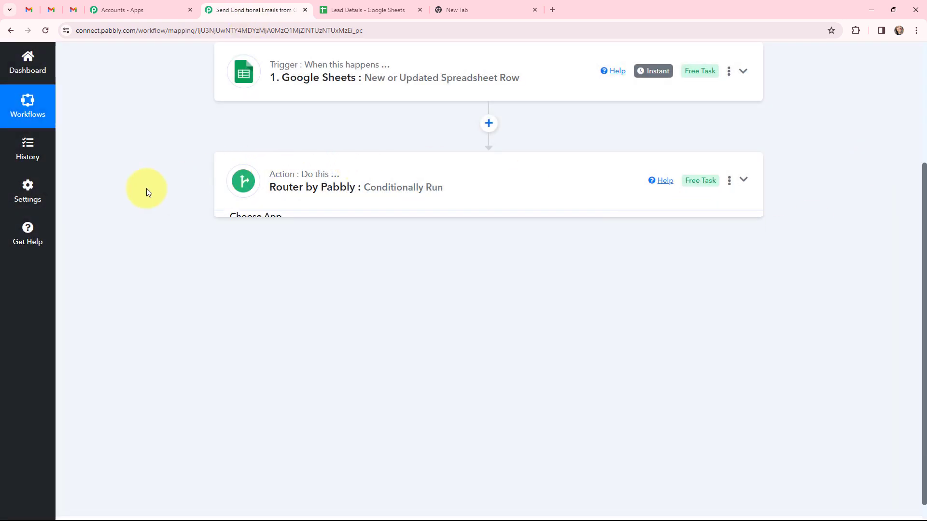
pyautogui.scroll(4, 150, 190)
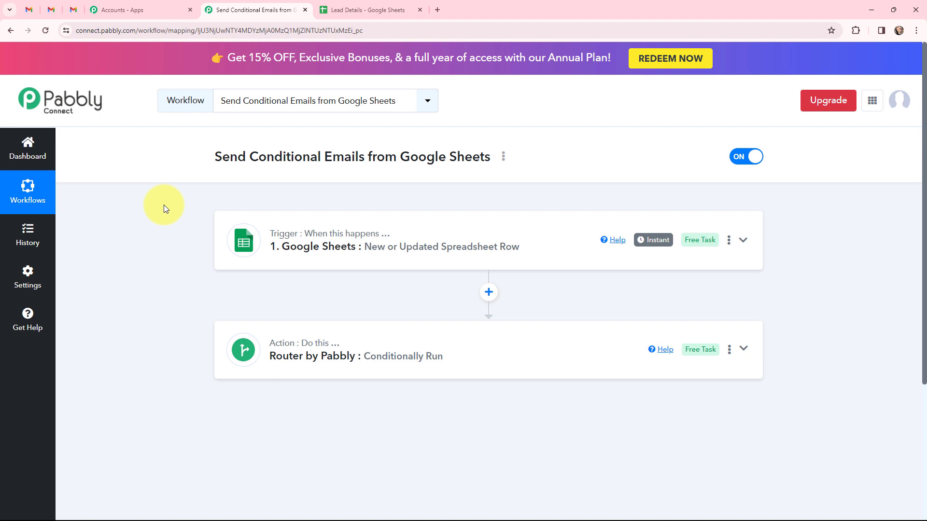
# Review both received lead emails in Gmail once more, and return to the Send Conditional Emails from Google Sheets workflow in Pabbly Connect
pyautogui.click(52, 9)
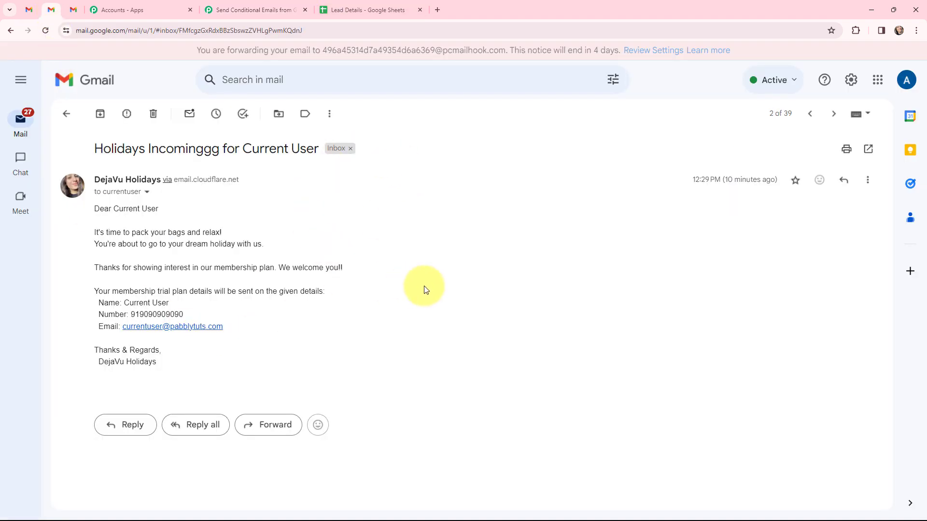
pyautogui.click(73, 10)
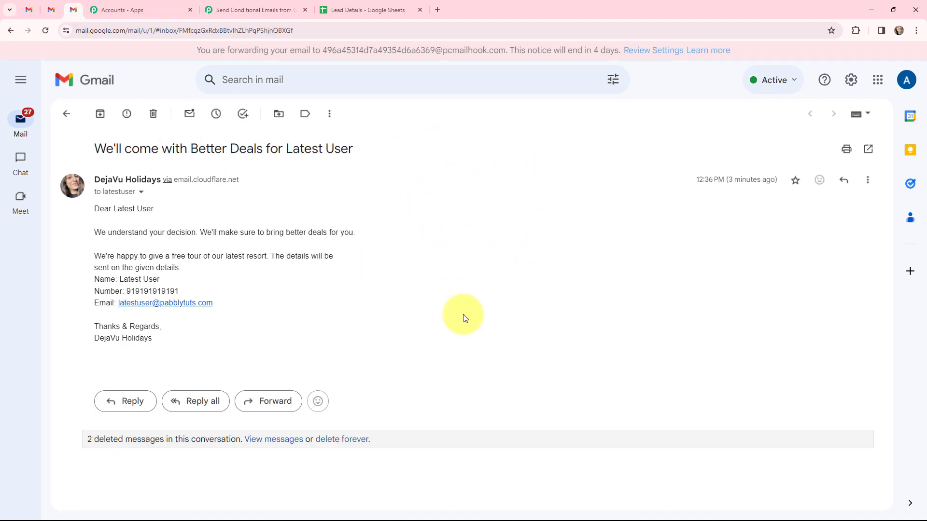
pyautogui.click(251, 9)
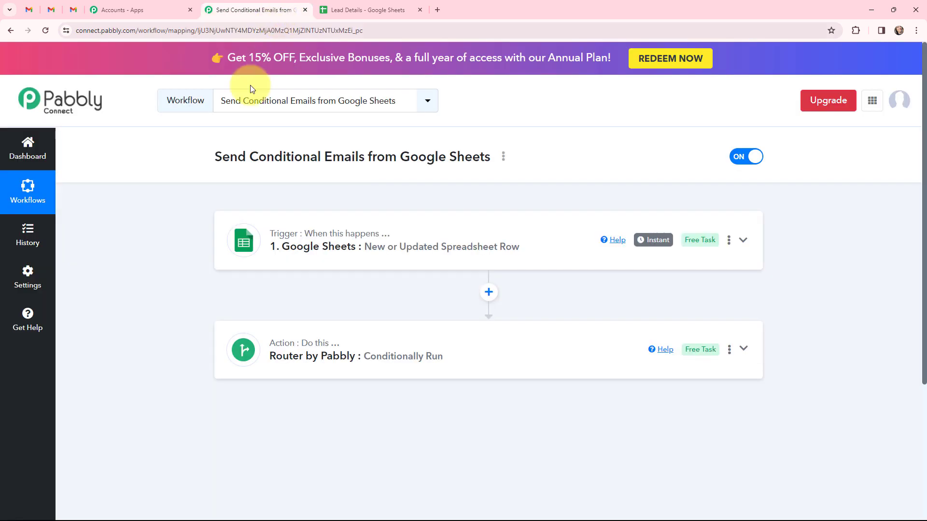